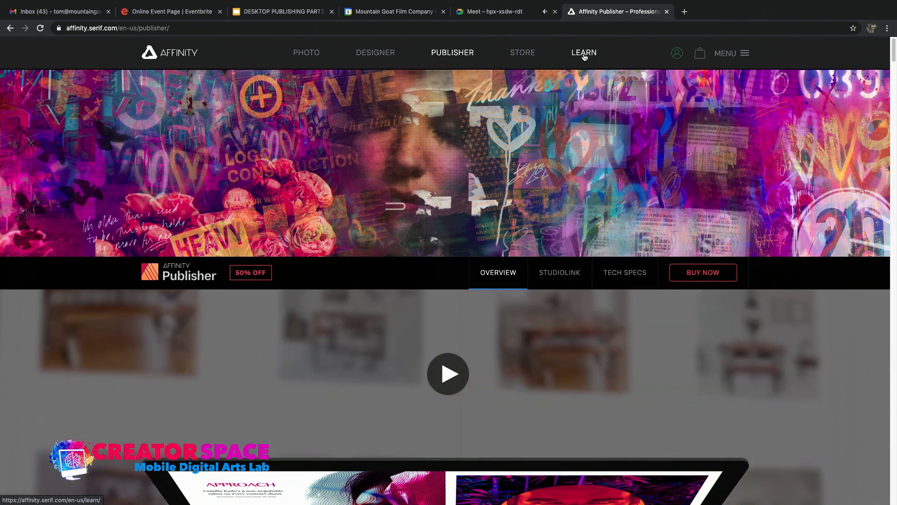
# Step: Open the desktop video tutorials for Affinity Publisher from the Affinity website's learning page
pyautogui.click(584, 53)
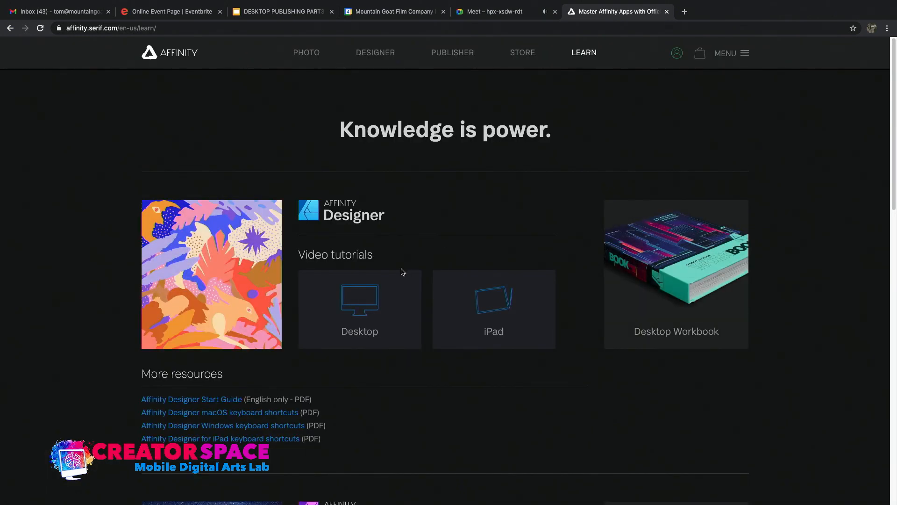
pyautogui.scroll(-6, 367, 255)
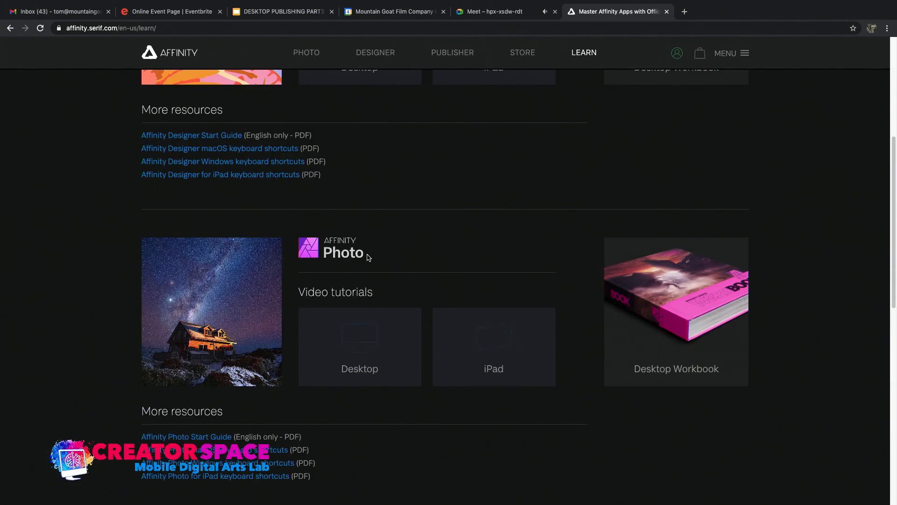
pyautogui.scroll(-9, 367, 255)
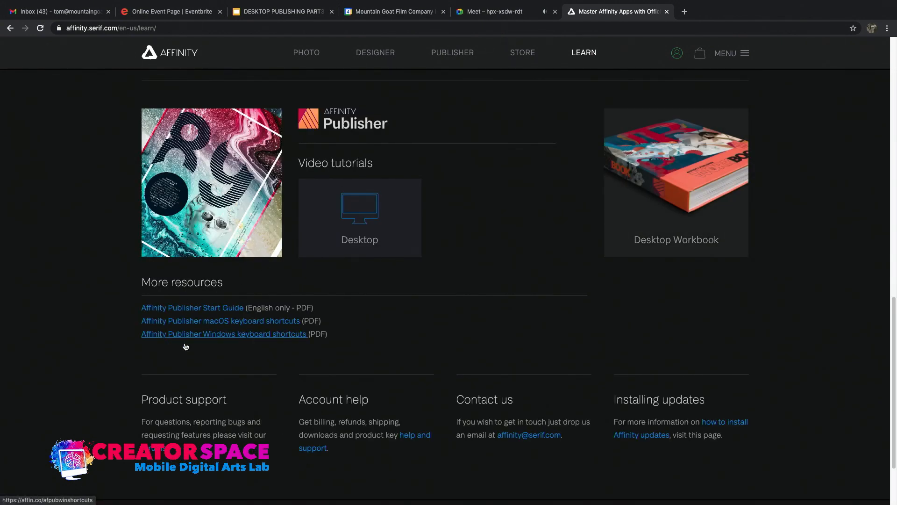
pyautogui.click(356, 218)
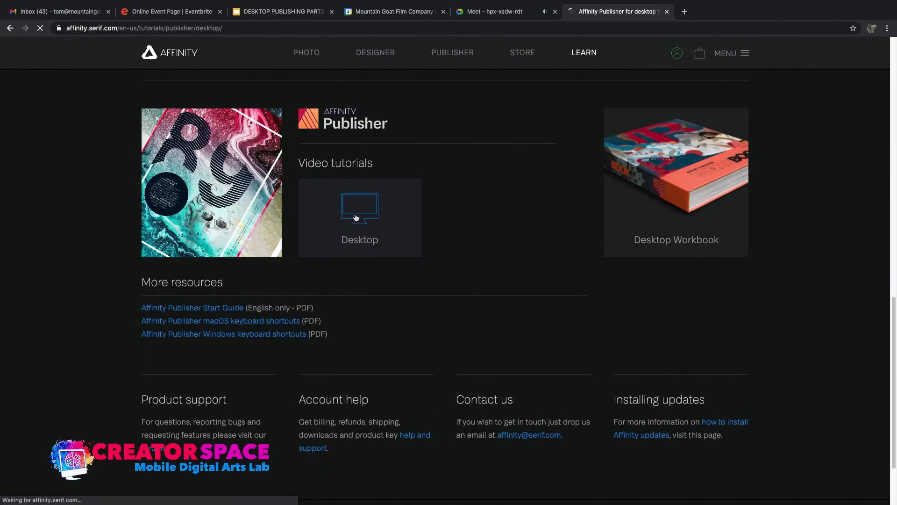
# Step: Look through the list of Affinity Publisher desktop tutorial videos to see which subjects they cover
pyautogui.scroll(-2, 370, 224)
pyautogui.scroll(-2, 377, 230)
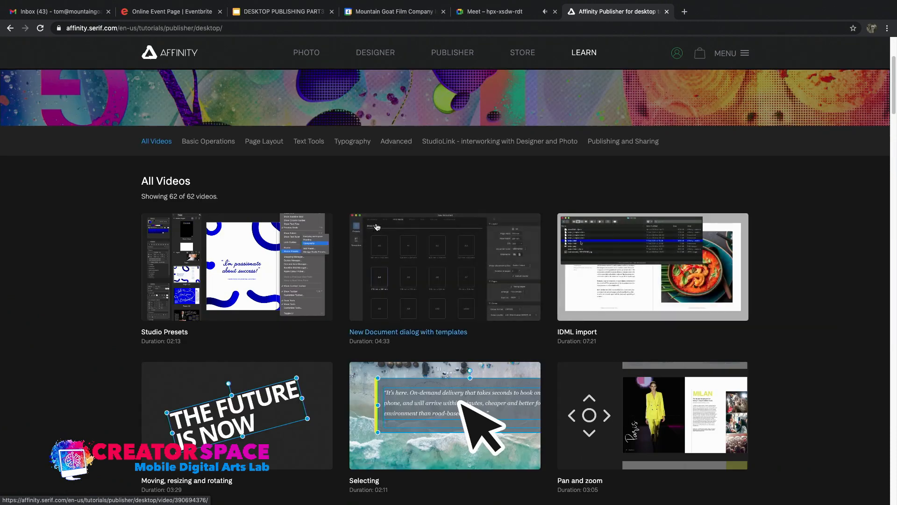
pyautogui.scroll(-3, 235, 257)
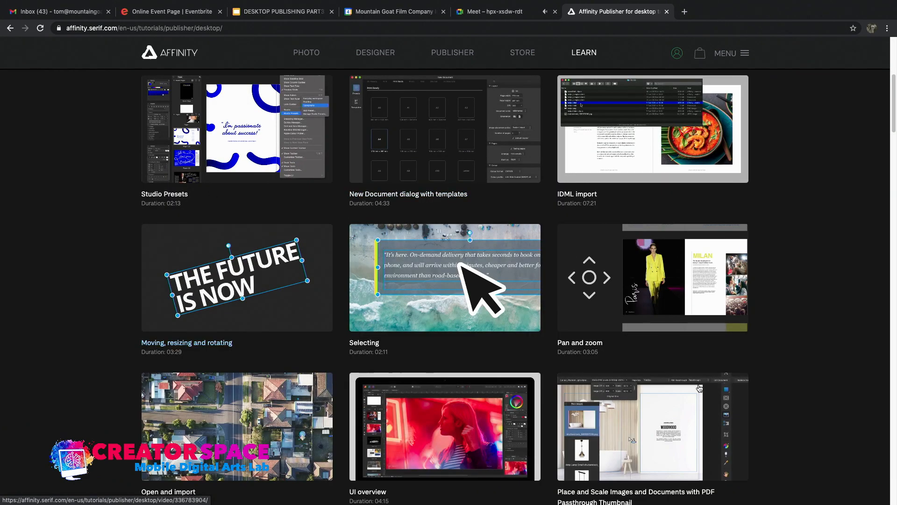
pyautogui.scroll(-4, 470, 335)
pyautogui.scroll(-20, 469, 335)
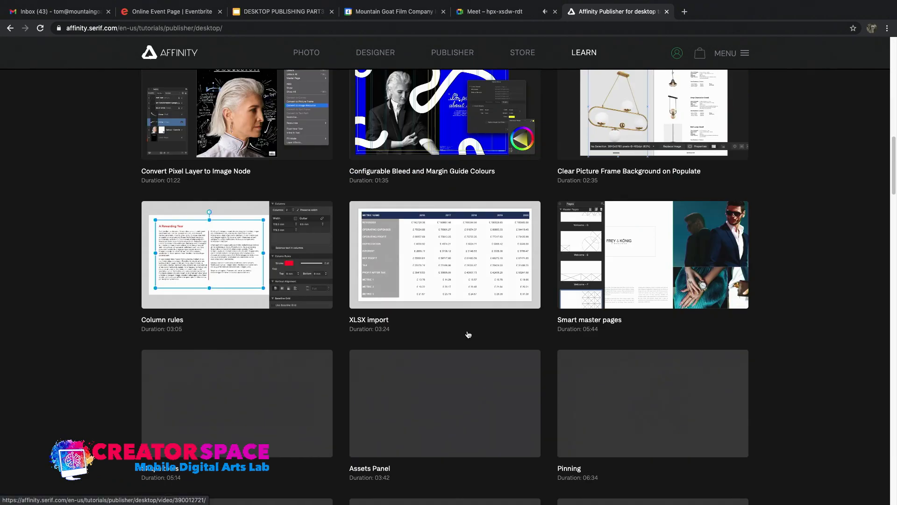
pyautogui.scroll(20, 466, 333)
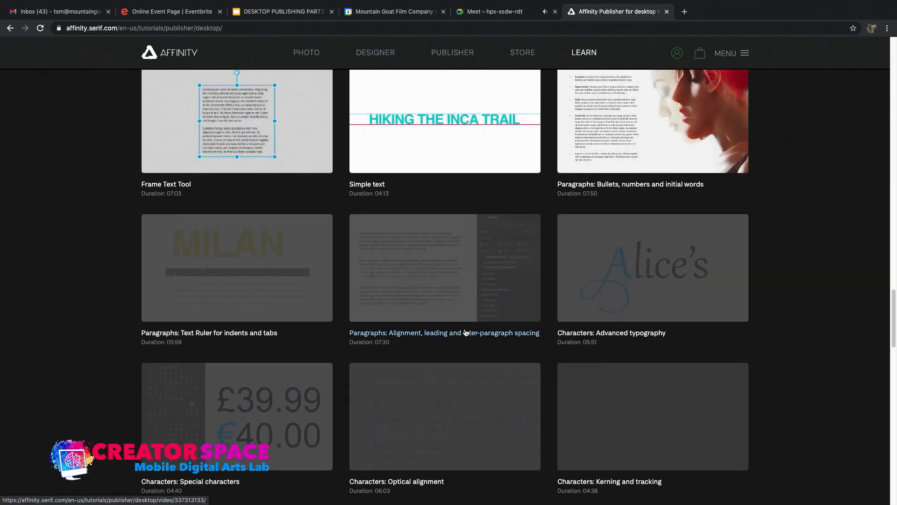
pyautogui.scroll(9, 466, 333)
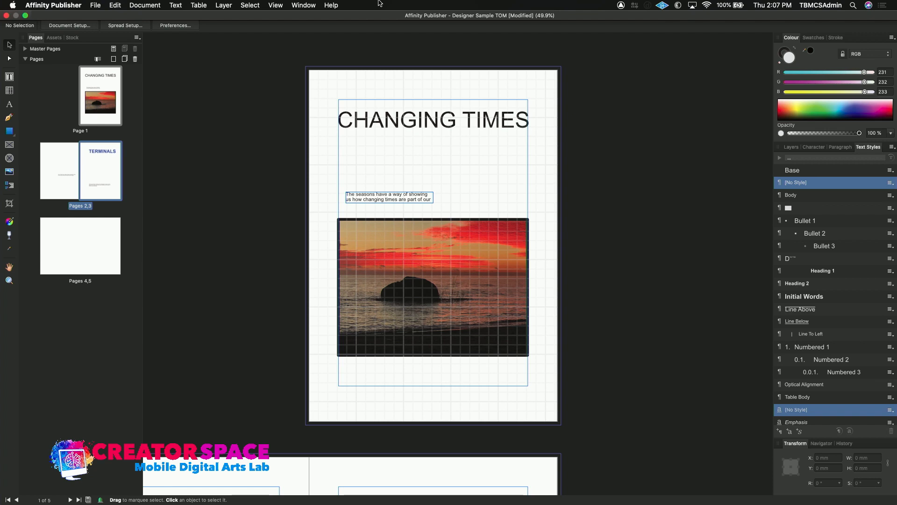
# Step: Switch to Affinity Publisher and examine the title and the linked text frames running from page 1 to page 2
pyautogui.click(435, 121)
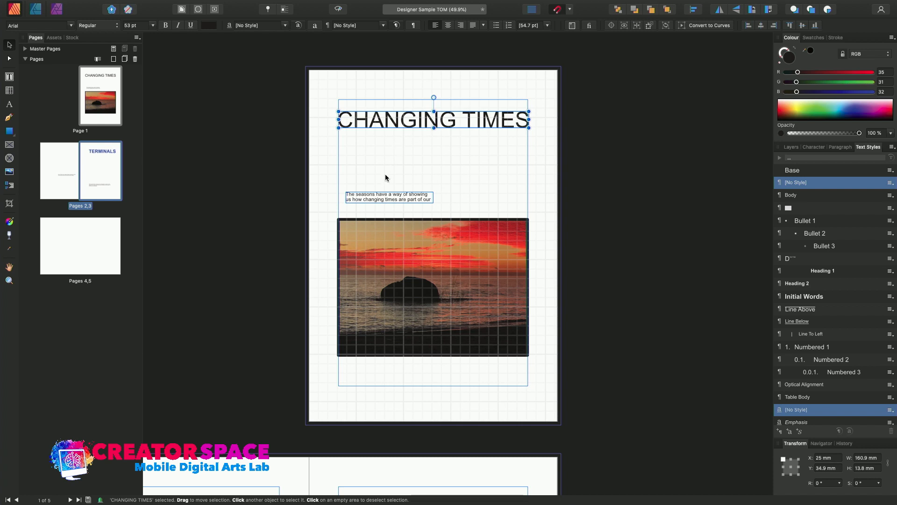
pyautogui.click(387, 197)
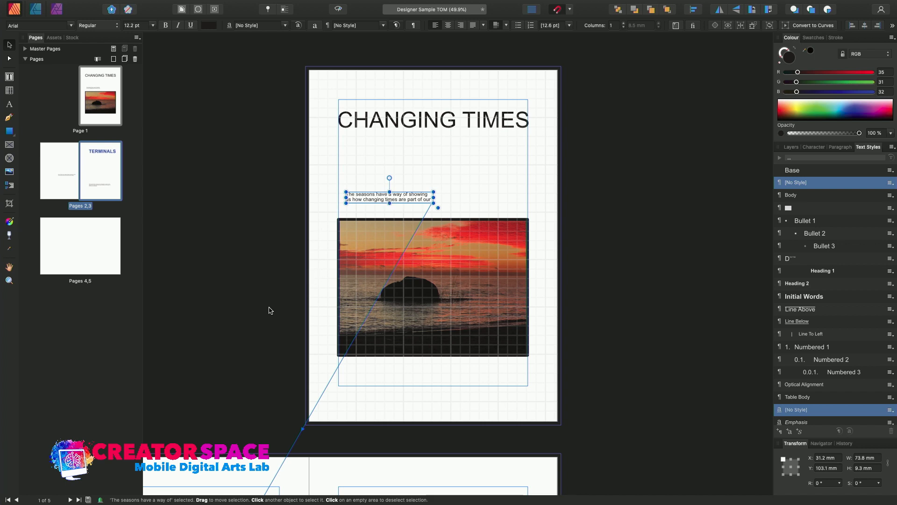
pyautogui.scroll(-10, 270, 310)
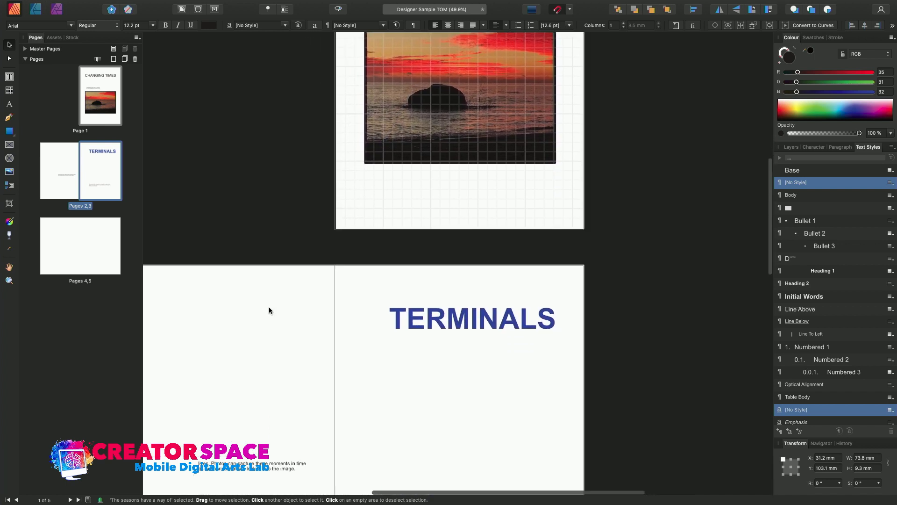
pyautogui.scroll(-3, 269, 309)
pyautogui.scroll(5, 269, 309)
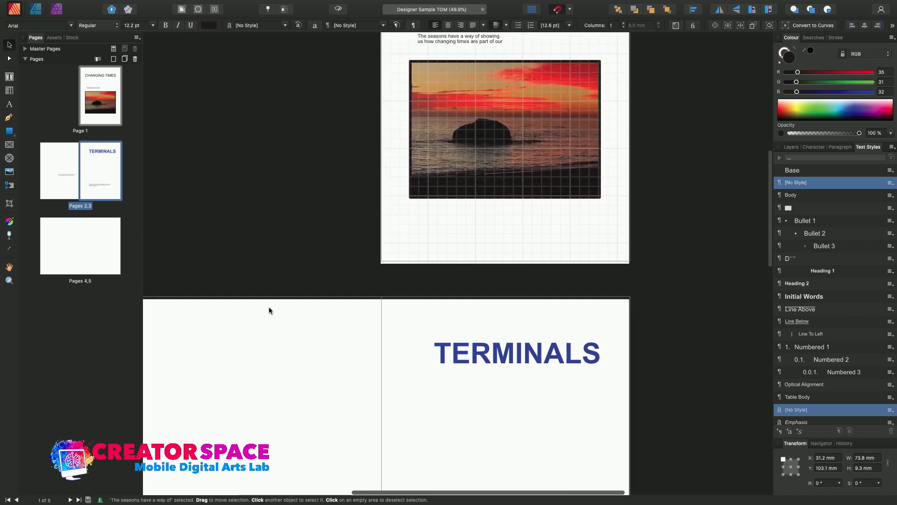
pyautogui.scroll(-5, 269, 310)
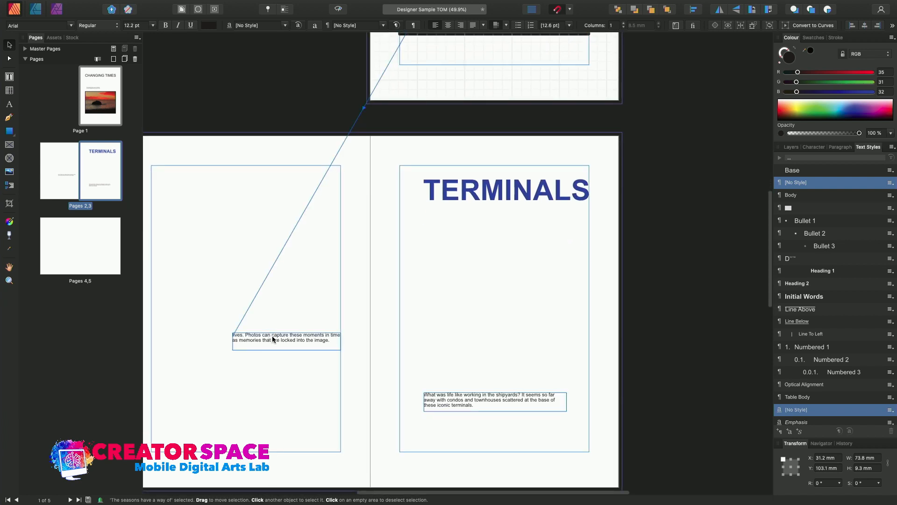
pyautogui.click(272, 336)
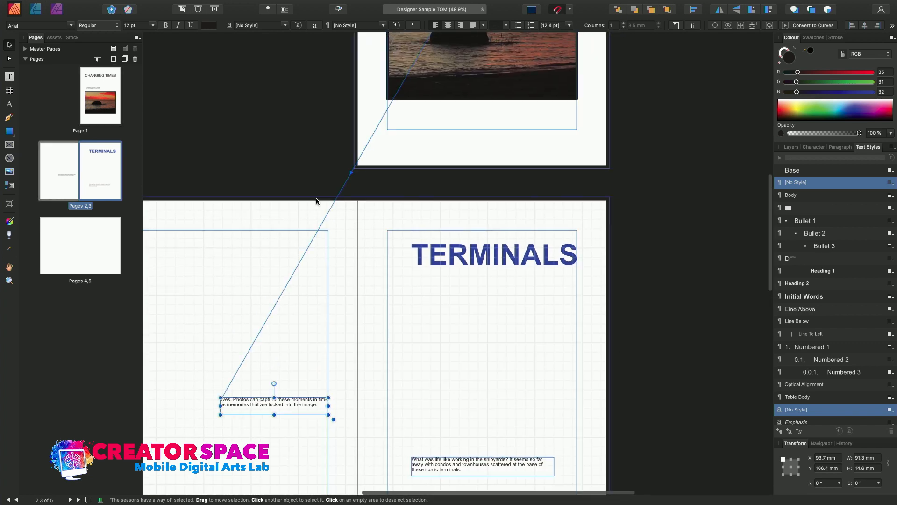
pyautogui.scroll(4, 316, 201)
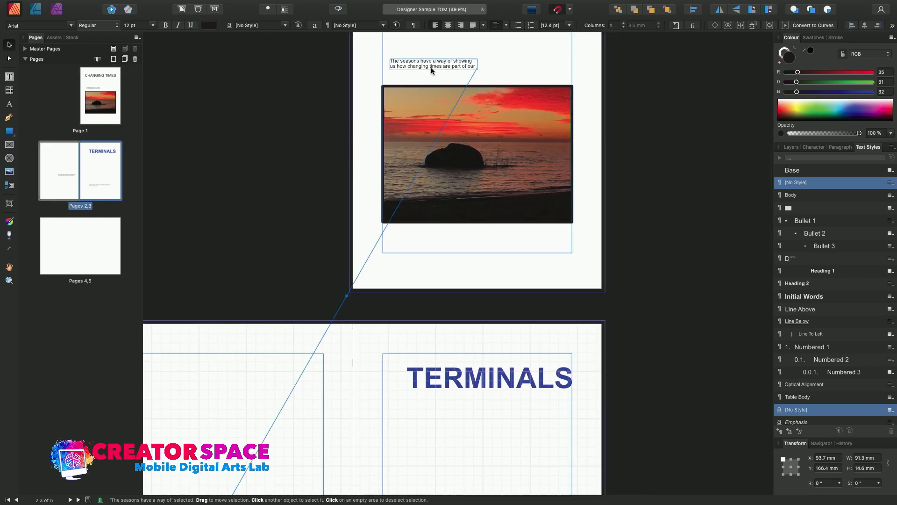
pyautogui.scroll(-5, 298, 376)
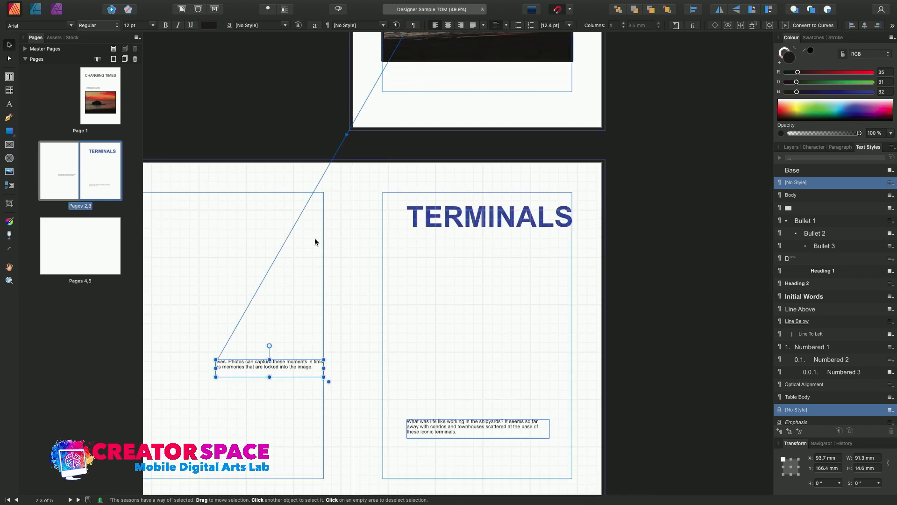
pyautogui.scroll(6, 315, 237)
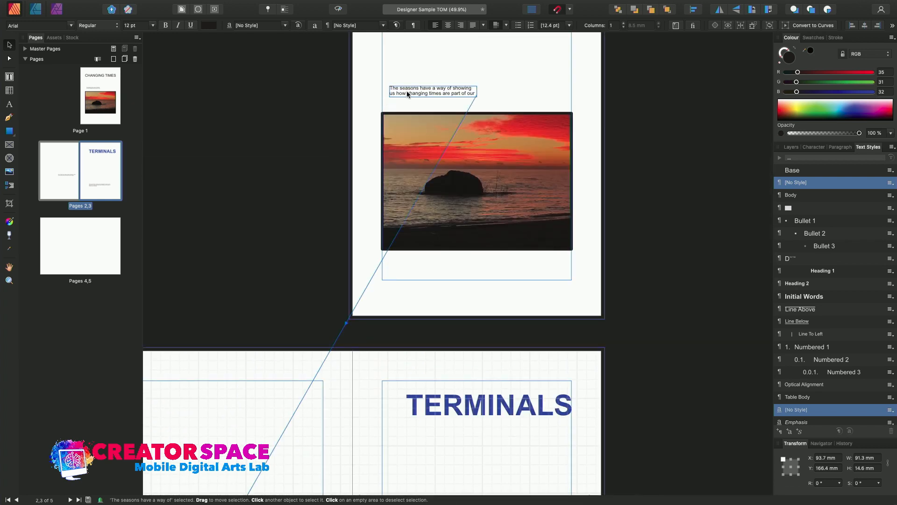
# Step: Narrow the introductory text frame on page 1 to about 62 mm, check the reflow in the linked frame, and widen it back to 73.8 mm
pyautogui.click(473, 91)
pyautogui.moveTo(477, 91); pyautogui.dragTo(464, 91)
pyautogui.scroll(-2, 306, 323)
pyautogui.scroll(-1, 306, 324)
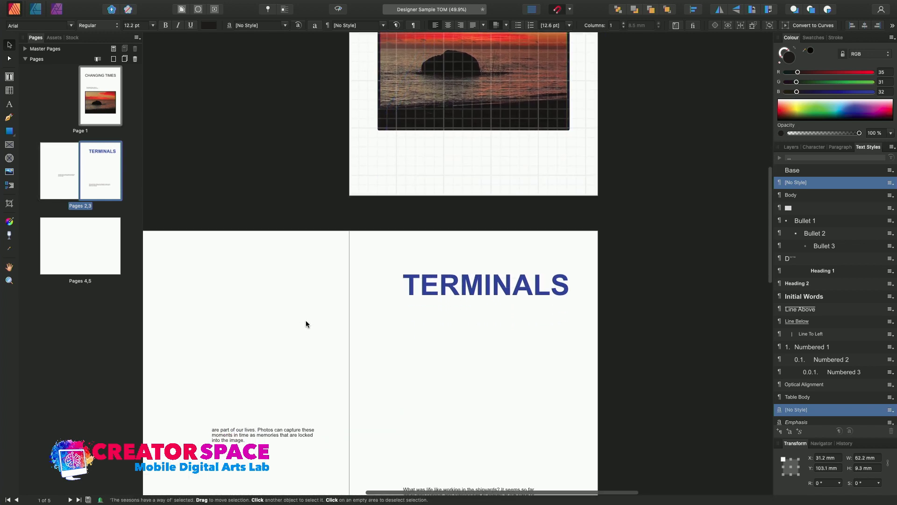
pyautogui.scroll(4, 351, 168)
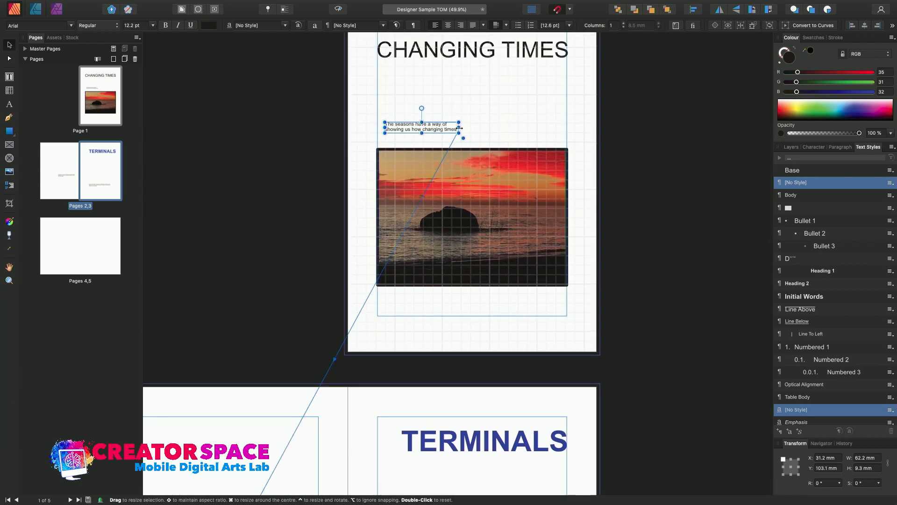
pyautogui.moveTo(462, 125)
pyautogui.mouseDown()
pyautogui.moveTo(497, 131)
pyautogui.moveTo(476, 130)
pyautogui.mouseUp()
pyautogui.scroll(-9, 289, 249)
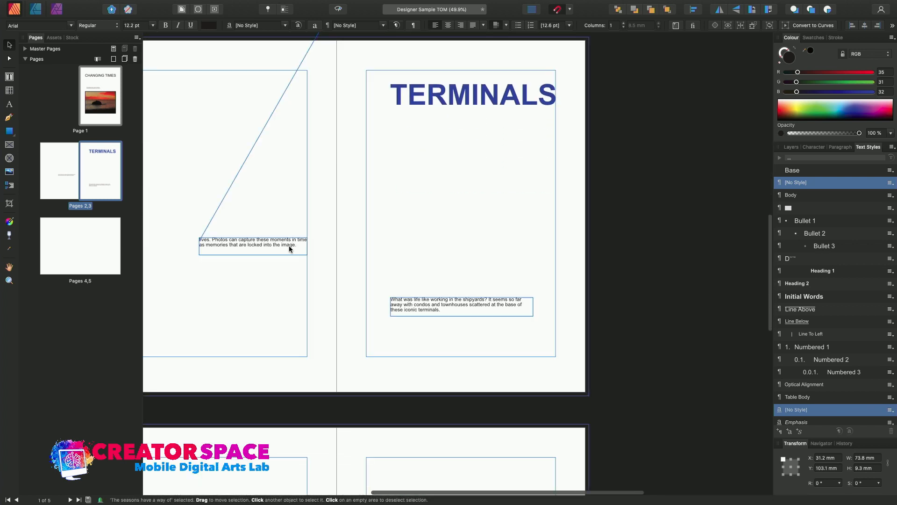
# Step: Move the TERMINALS heading on page 3 about 10 mm to the left, inside the page margins
pyautogui.click(403, 304)
pyautogui.scroll(2, 361, 204)
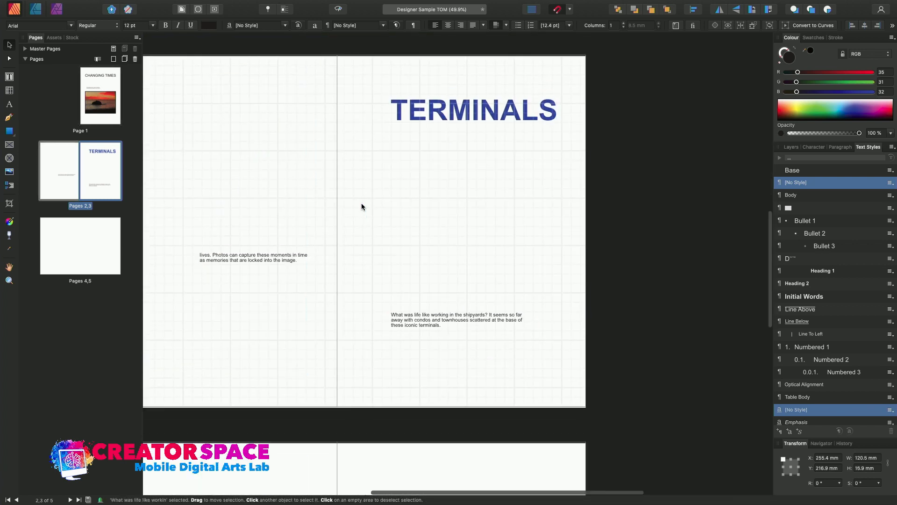
pyautogui.click(408, 137)
pyautogui.click(408, 134)
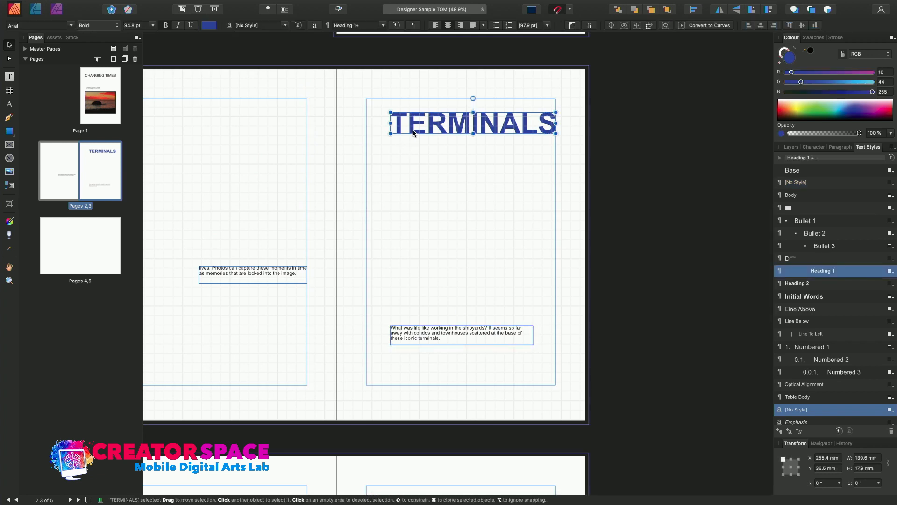
pyautogui.moveTo(424, 124); pyautogui.dragTo(411, 124)
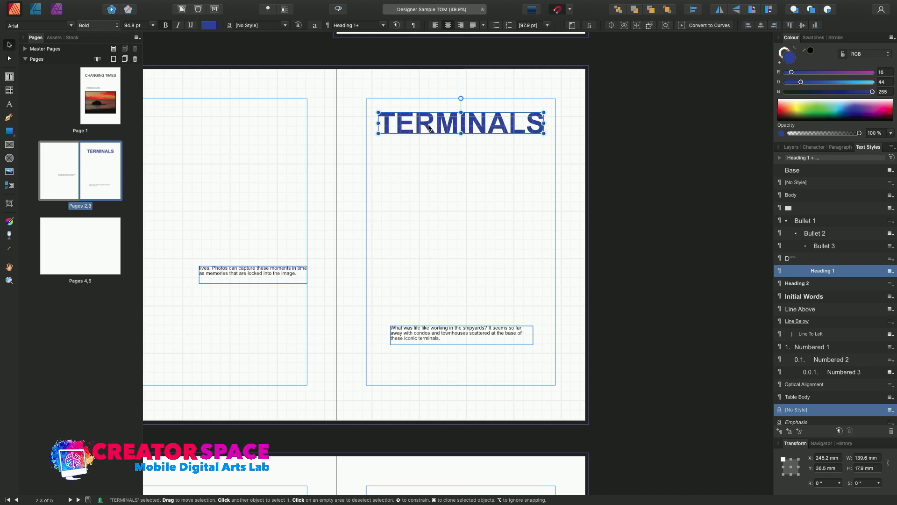
# Step: Delete the picture frame with the sunset photo from page 1
pyautogui.scroll(10, 443, 164)
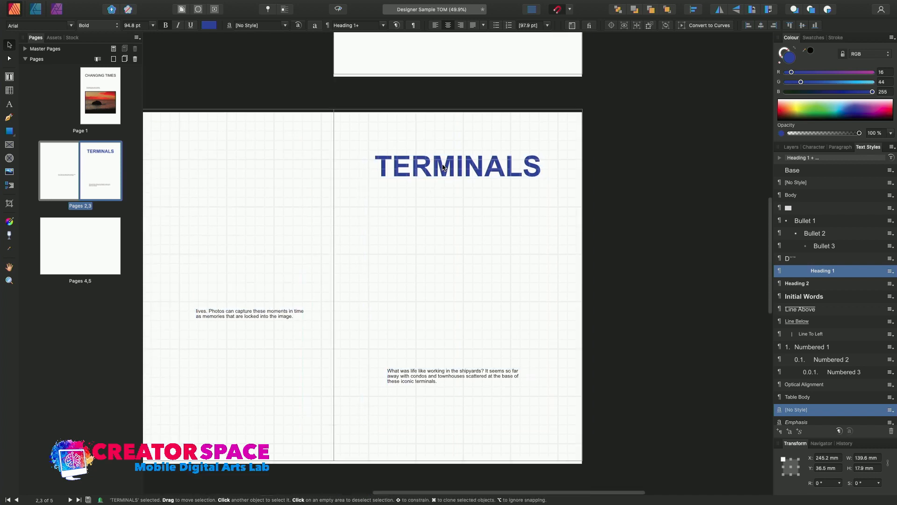
pyautogui.scroll(-2, 442, 164)
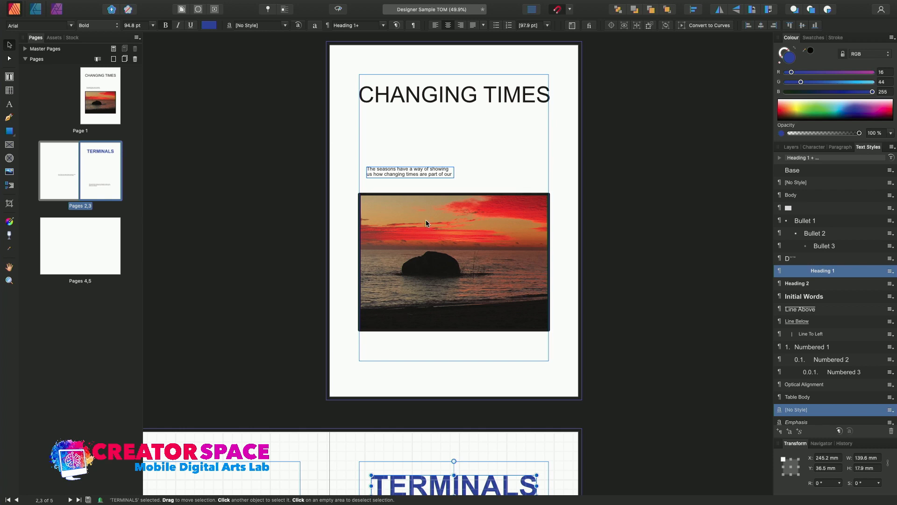
pyautogui.click(425, 238)
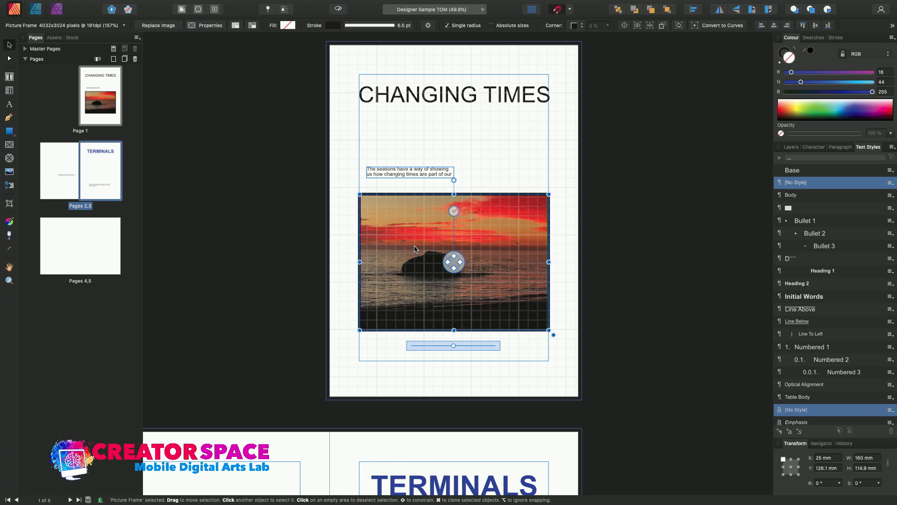
pyautogui.press('Delete')
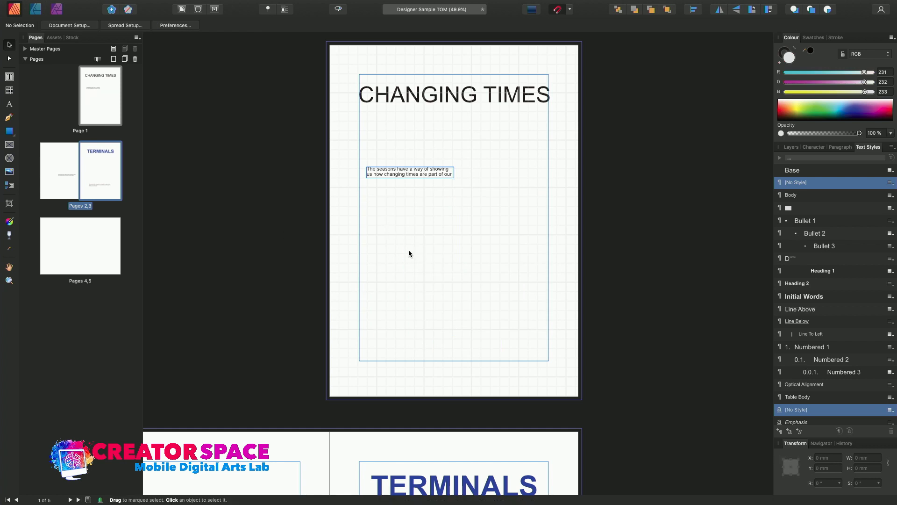
# Step: Draw a rectangular picture frame about 134.5 by 94.8 mm below the introductory text on page 1 and set its stroke width to 6 pt
pyautogui.click(10, 145)
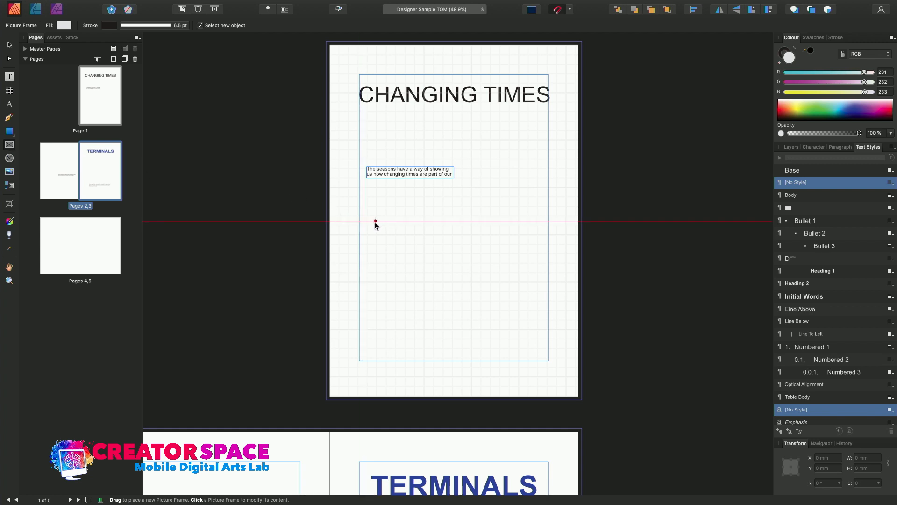
pyautogui.moveTo(375, 220); pyautogui.dragTo(536, 333)
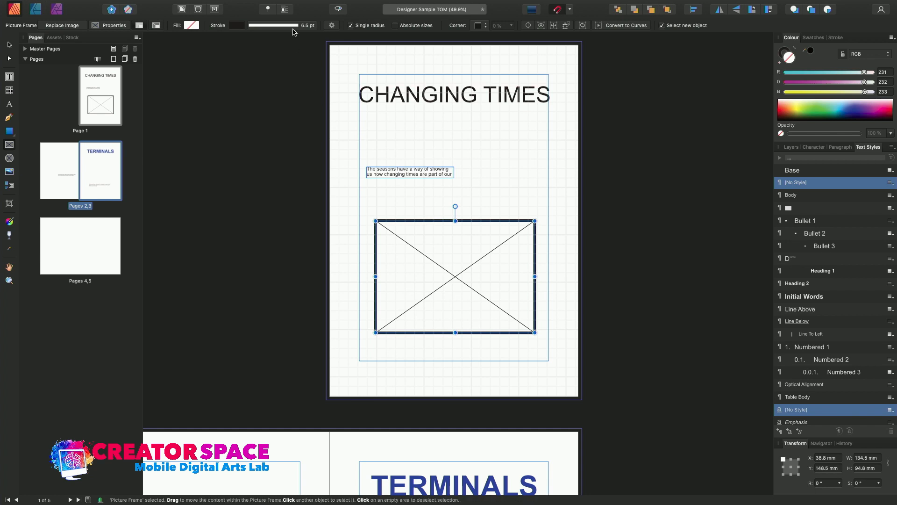
pyautogui.moveTo(290, 27)
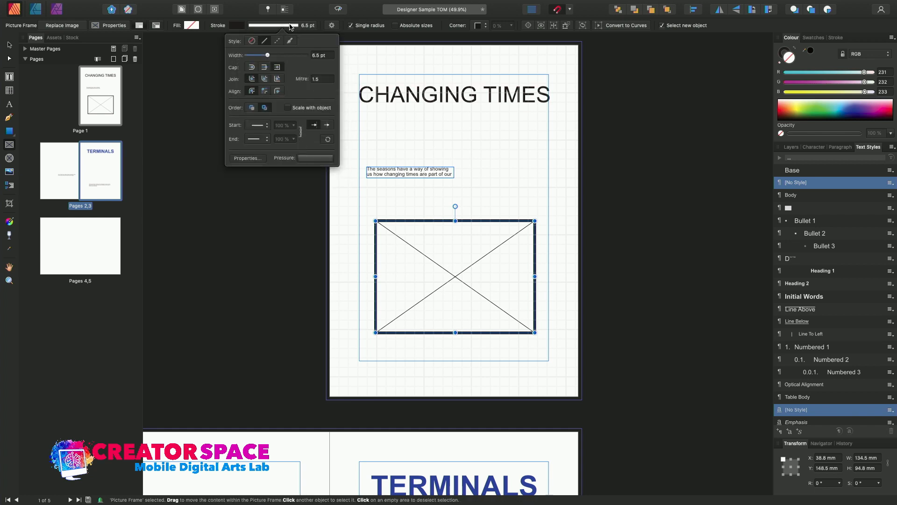
pyautogui.moveTo(268, 55)
pyautogui.mouseDown()
pyautogui.moveTo(241, 57)
pyautogui.moveTo(269, 56)
pyautogui.mouseUp()
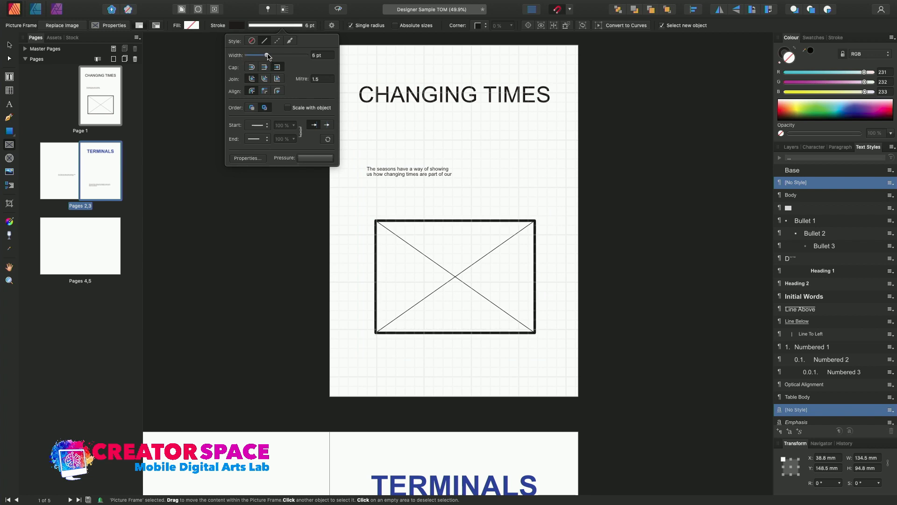
pyautogui.click(261, 210)
pyautogui.click(403, 262)
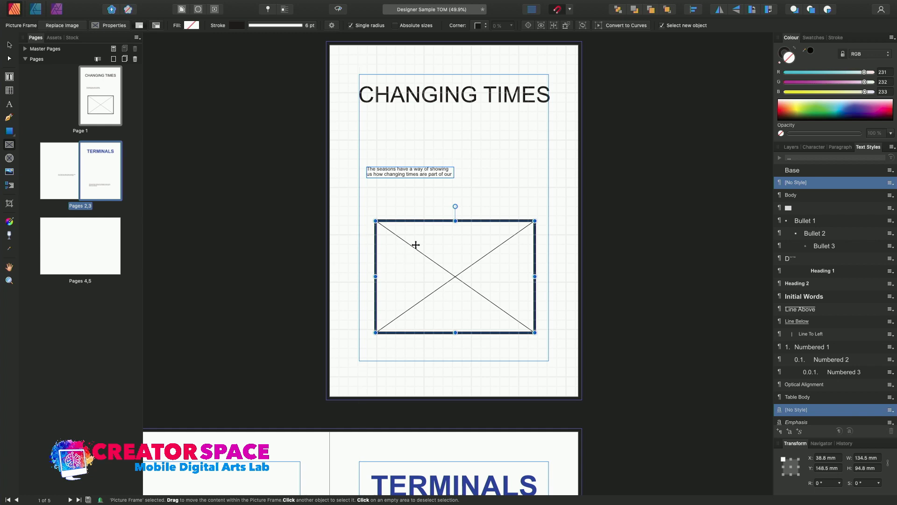
# Step: Place the photo IMG-3195.jpg into the empty picture frame on page 1
pyautogui.moveTo(44, 3)
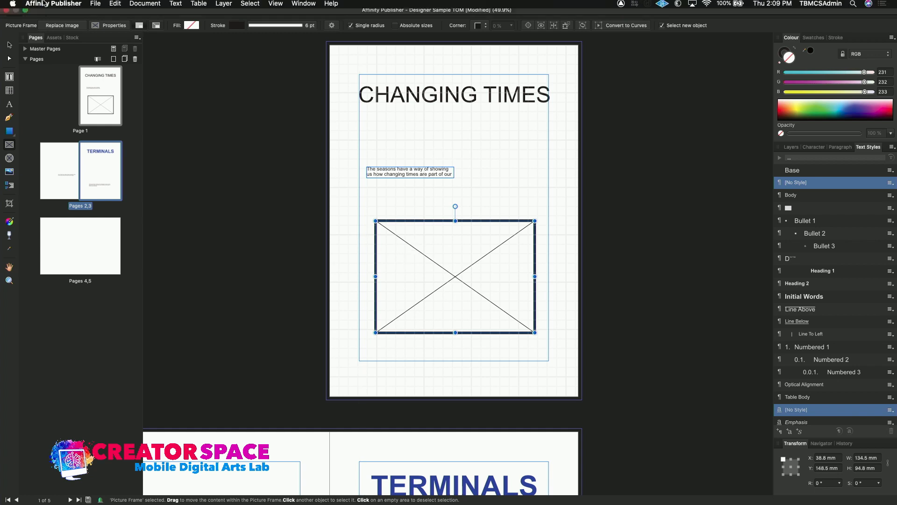
pyautogui.click(92, 5)
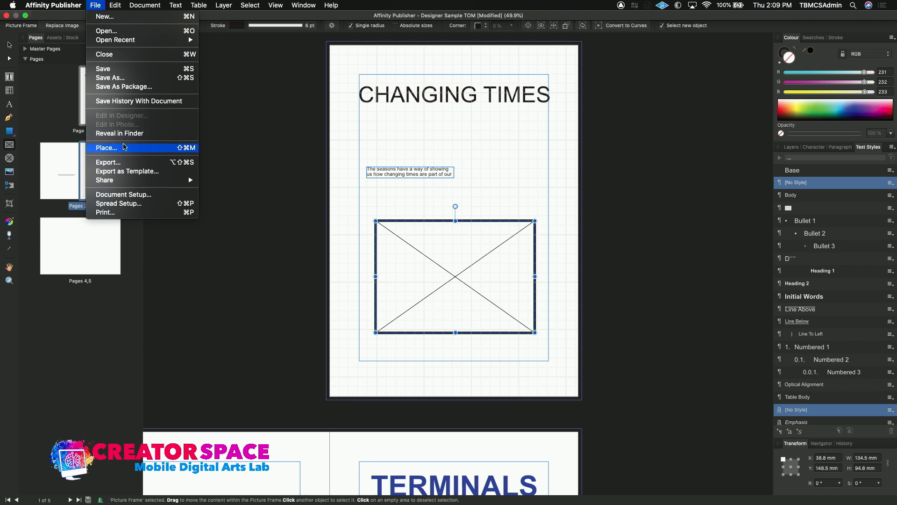
pyautogui.click(127, 148)
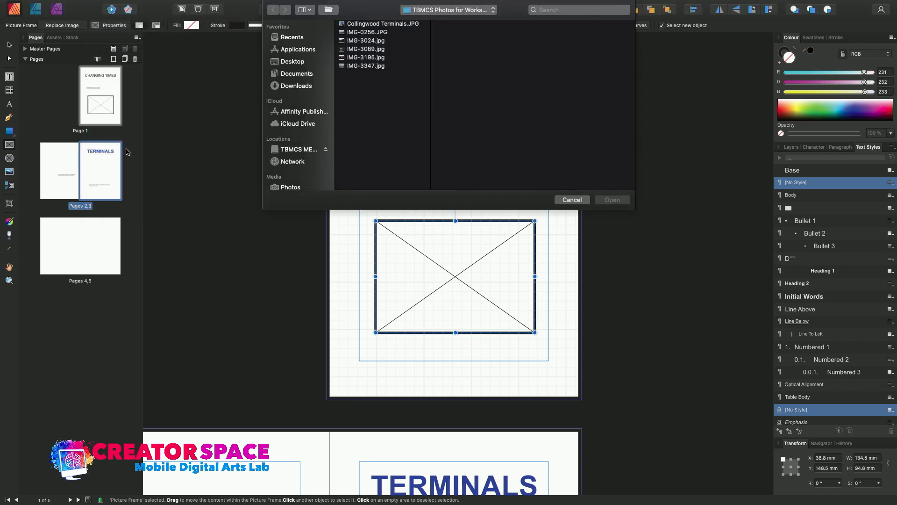
pyautogui.click(342, 57)
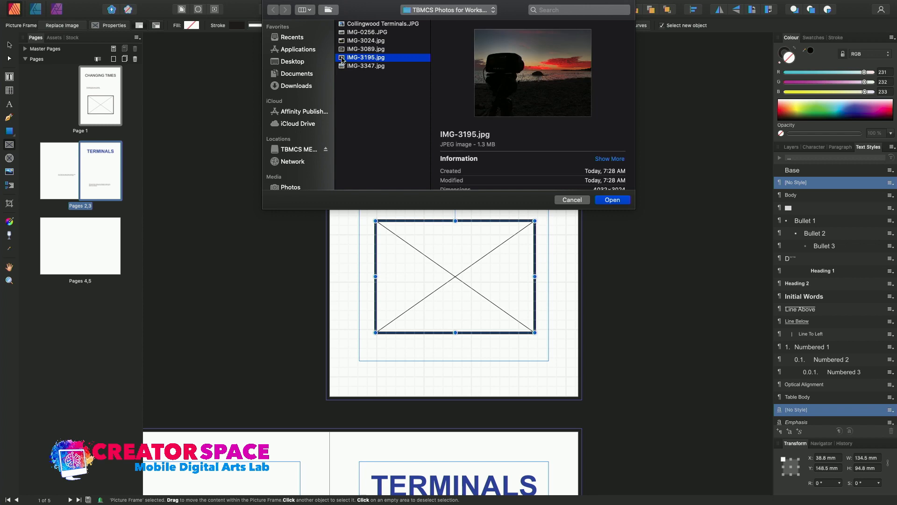
pyautogui.click(614, 200)
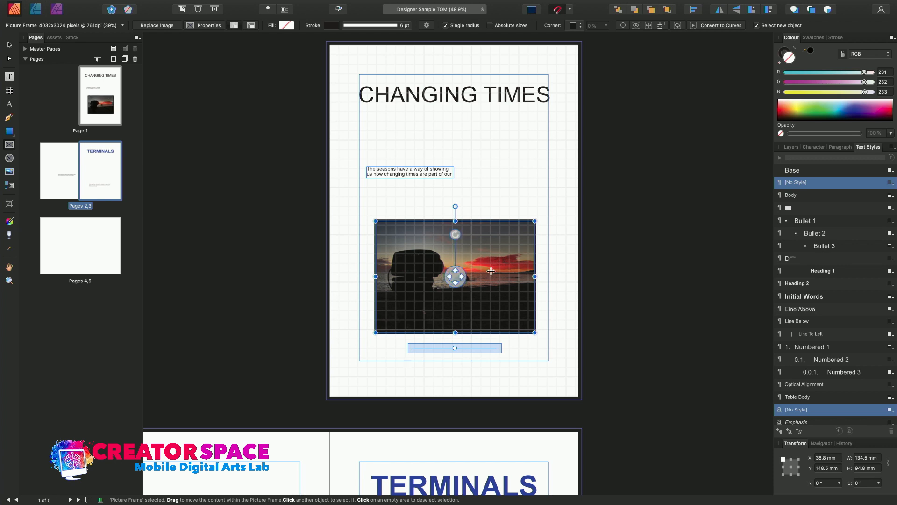
# Step: Enlarge the sunset photo inside its frame to 74% and shift it left so the red clouds and sea fill the frame
pyautogui.moveTo(491, 271); pyautogui.dragTo(477, 274)
pyautogui.click(472, 285)
pyautogui.moveTo(454, 278); pyautogui.dragTo(437, 285)
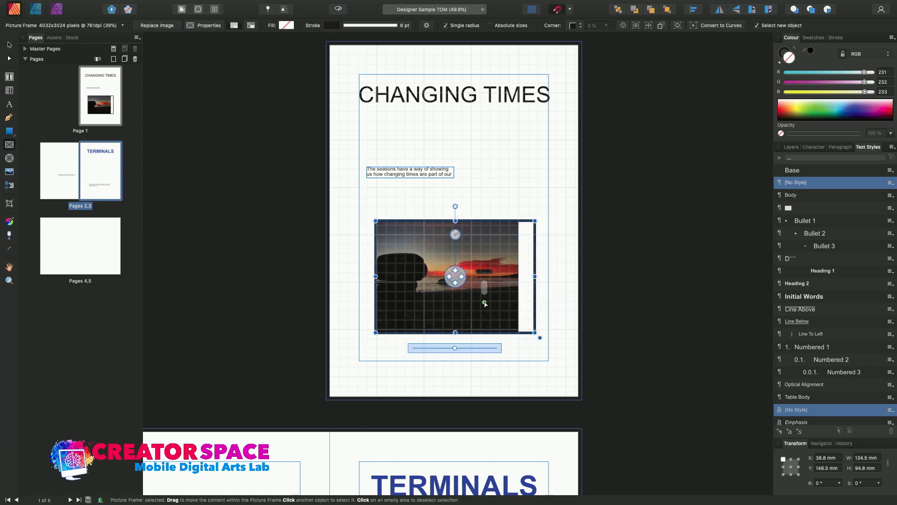
pyautogui.moveTo(457, 351); pyautogui.dragTo(494, 352)
pyautogui.moveTo(477, 310); pyautogui.dragTo(455, 310)
pyautogui.click(458, 283)
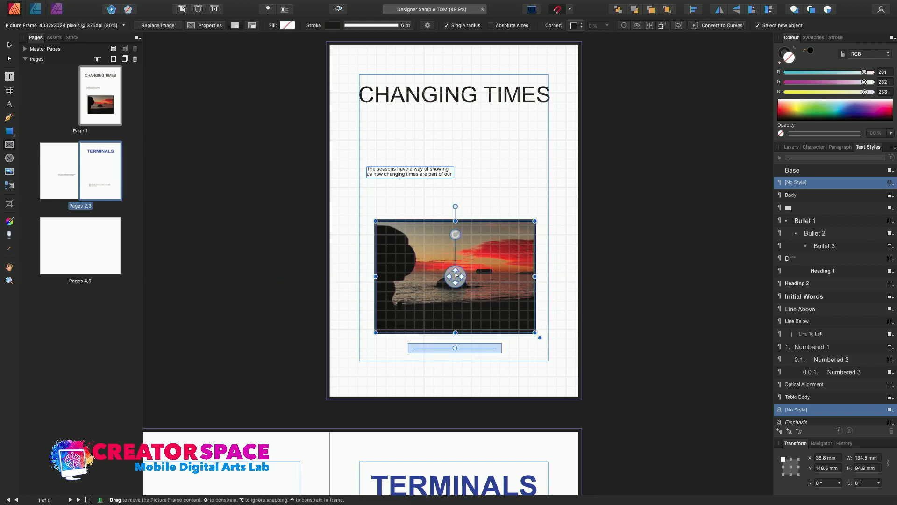
pyautogui.moveTo(457, 276); pyautogui.dragTo(413, 278)
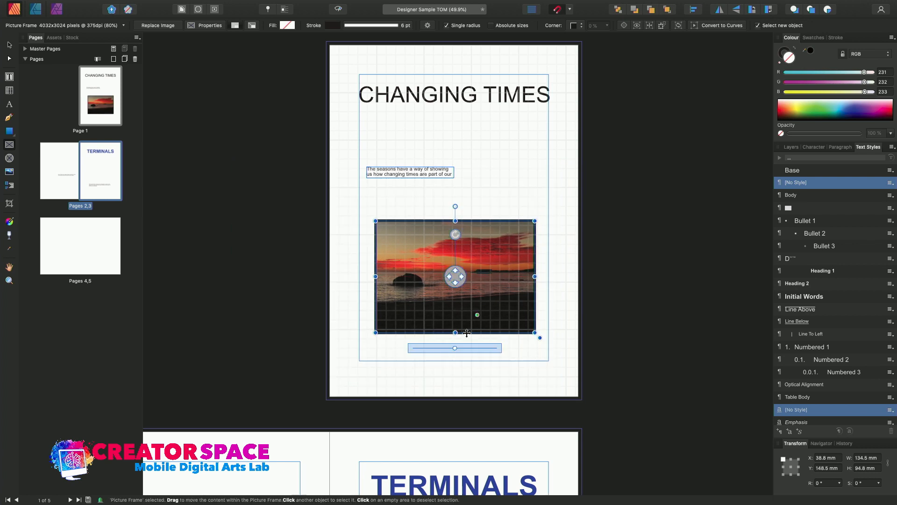
pyautogui.moveTo(457, 350)
pyautogui.mouseDown()
pyautogui.moveTo(425, 348)
pyautogui.moveTo(451, 347)
pyautogui.mouseUp()
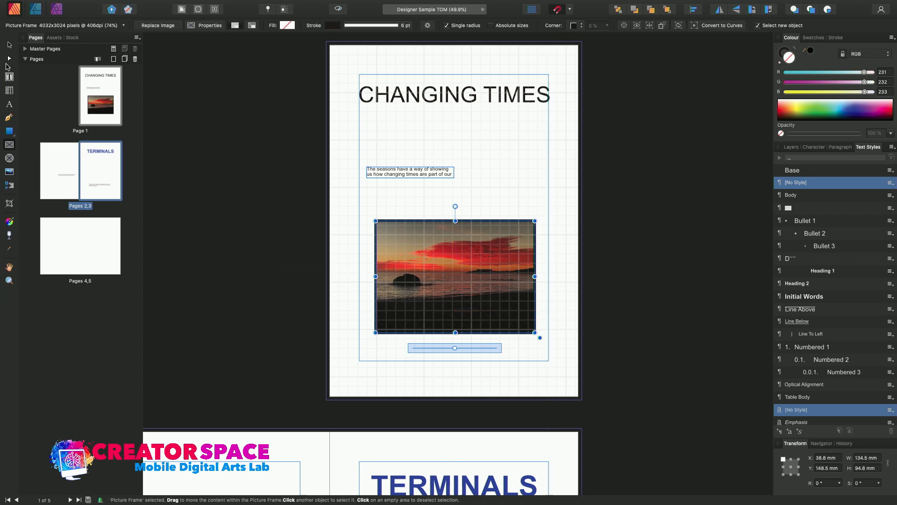
# Step: Enlarge the picture frame on page 1 to about 160 by 102.1 mm so it spans the width between the page margins
pyautogui.click(9, 45)
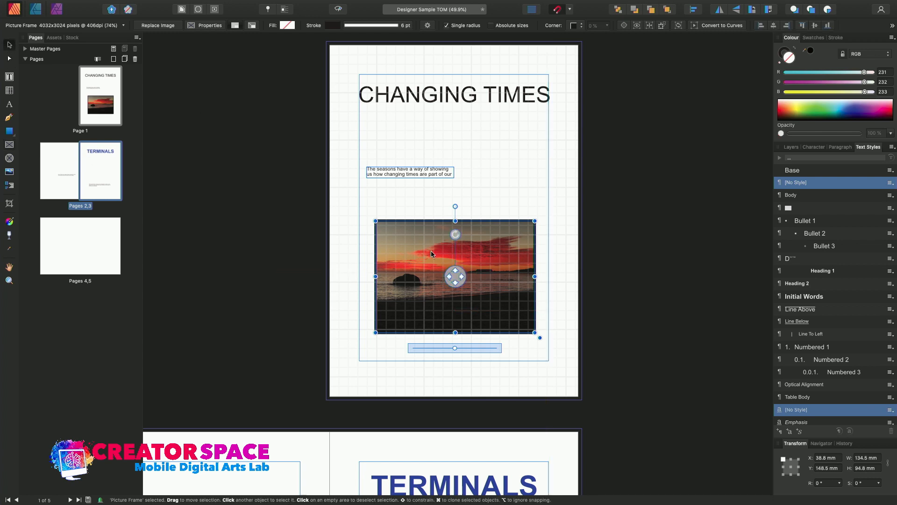
pyautogui.moveTo(455, 280); pyautogui.dragTo(461, 278)
pyautogui.moveTo(537, 333)
pyautogui.mouseDown()
pyautogui.moveTo(563, 343)
pyautogui.moveTo(524, 331)
pyautogui.moveTo(550, 337)
pyautogui.mouseUp()
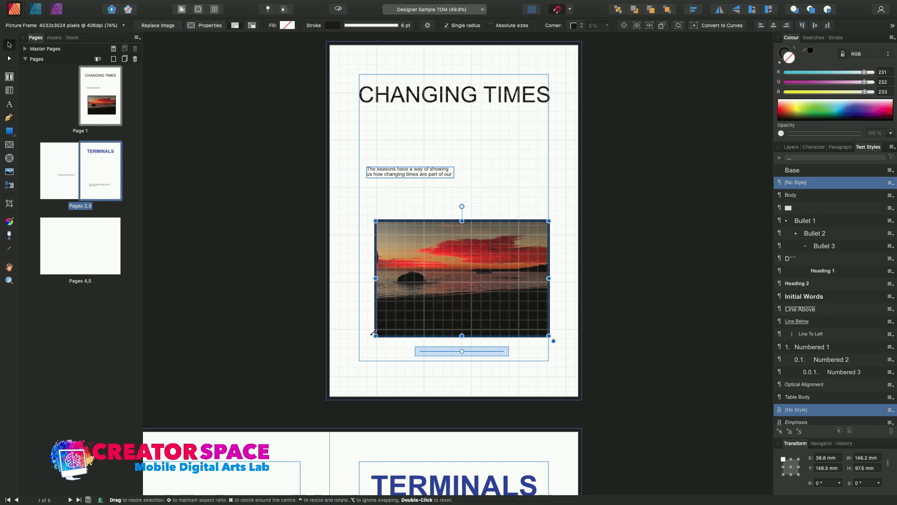
pyautogui.moveTo(375, 335); pyautogui.dragTo(359, 342)
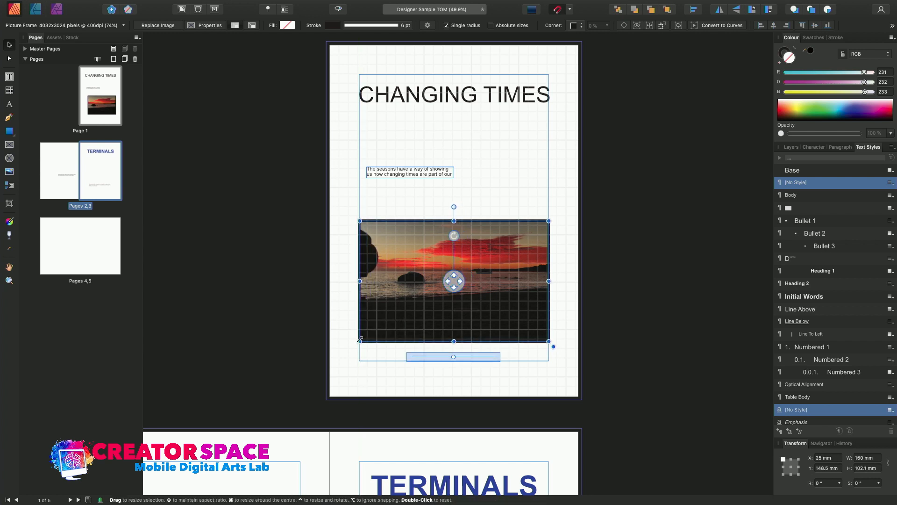
# Step: Scale the sunset photo inside the enlarged frame down to 56%, then deselect the frame
pyautogui.moveTo(498, 295)
pyautogui.mouseDown()
pyautogui.moveTo(437, 284)
pyautogui.moveTo(505, 288)
pyautogui.mouseUp()
pyautogui.moveTo(453, 358); pyautogui.dragTo(440, 357)
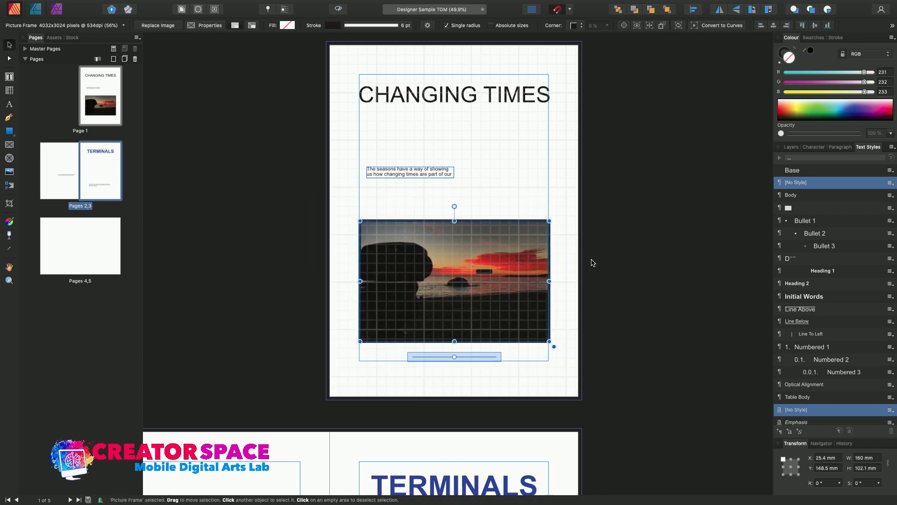
pyautogui.click(617, 257)
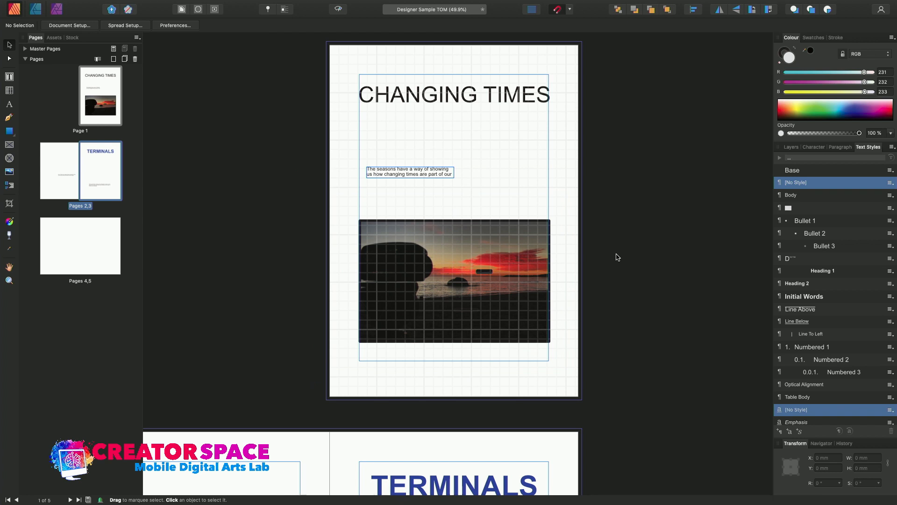
# Step: Place the photo IMG-3024.jpg directly on page 2 at its original size, without a picture frame
pyautogui.scroll(-10, 303, 288)
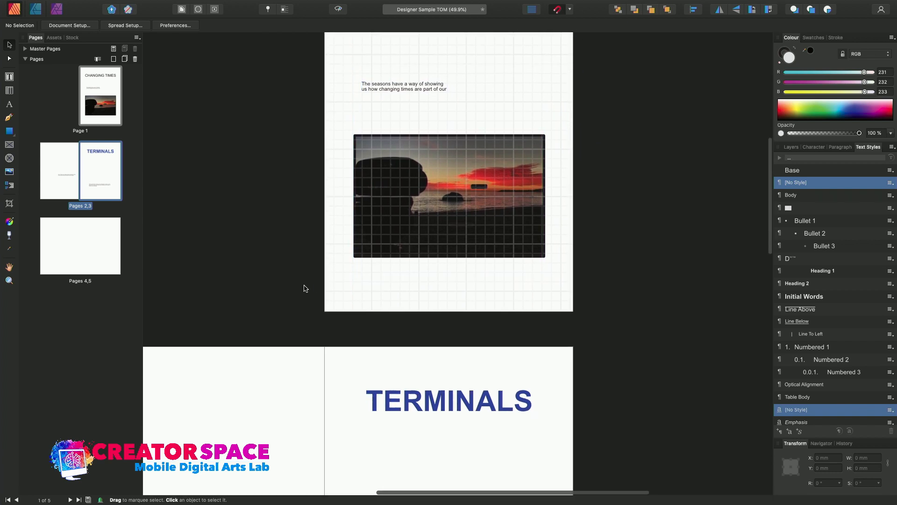
pyautogui.hscroll(-3, 304, 288)
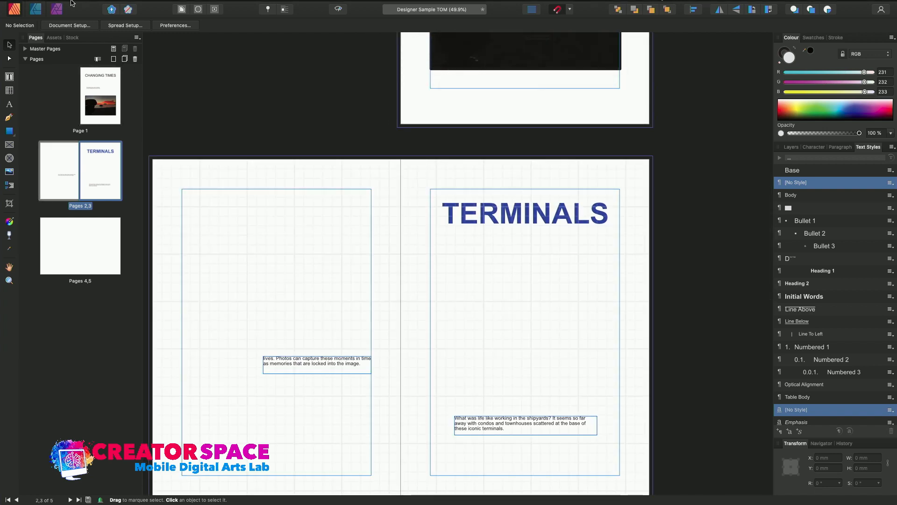
pyautogui.click(95, 6)
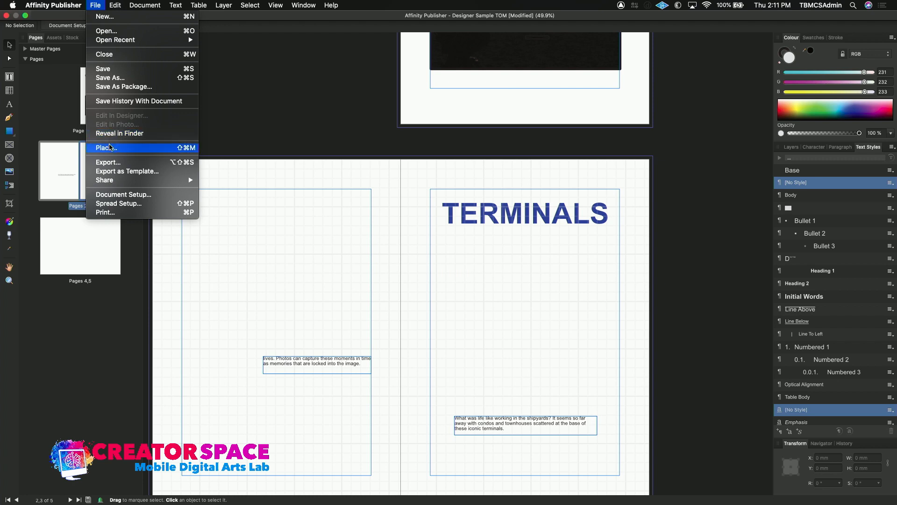
pyautogui.click(109, 148)
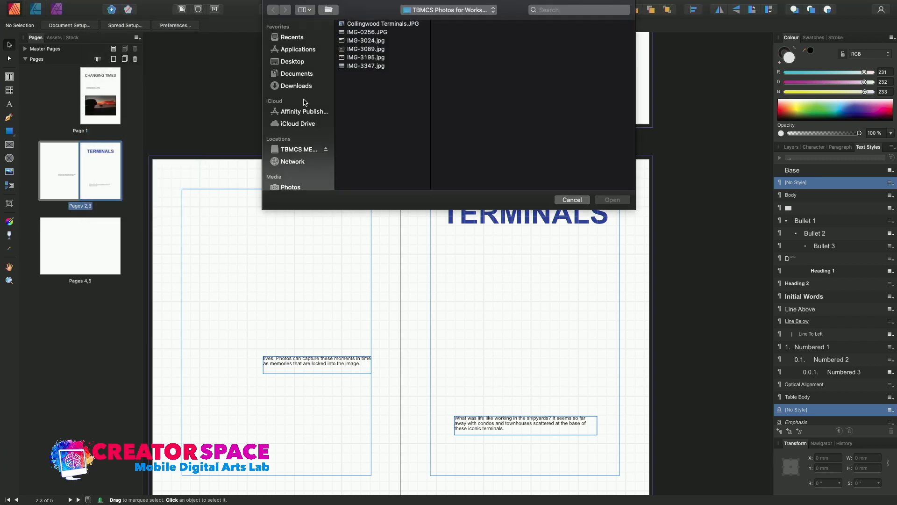
pyautogui.click(366, 41)
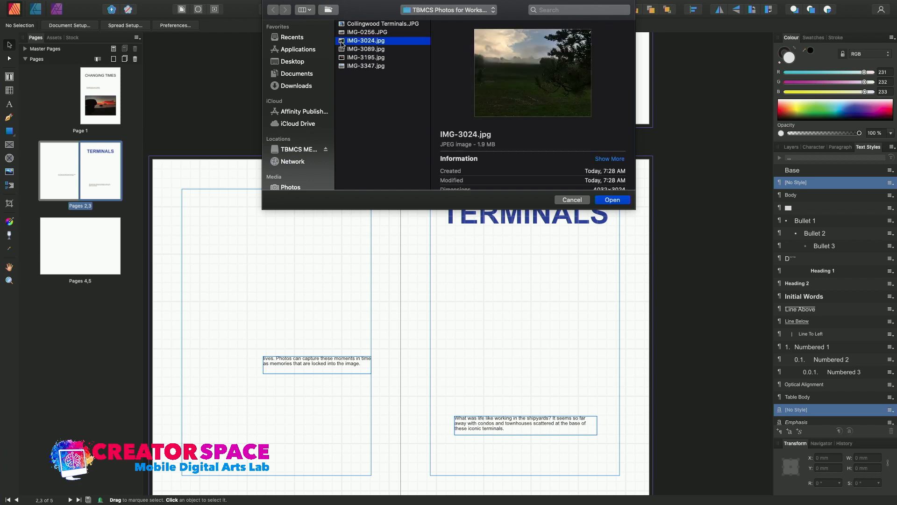
pyautogui.doubleClick(342, 41)
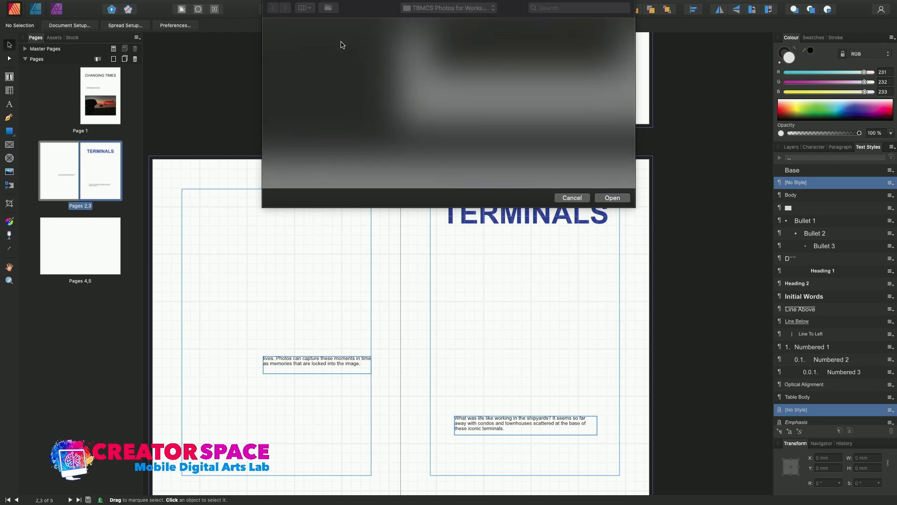
pyautogui.click(287, 273)
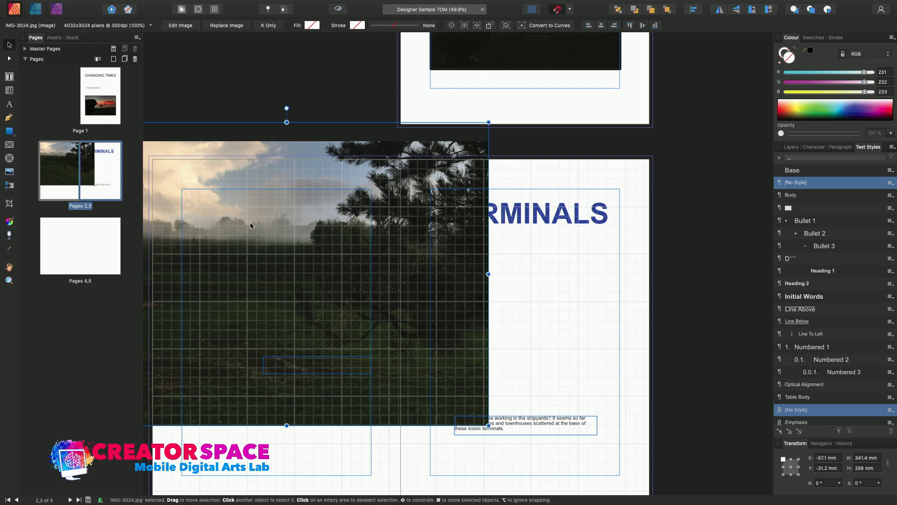
# Step: Align the landscape photo with the top bleed of page 2 and shrink it to end at the spine, above the text frame
pyautogui.moveTo(275, 287); pyautogui.dragTo(330, 322)
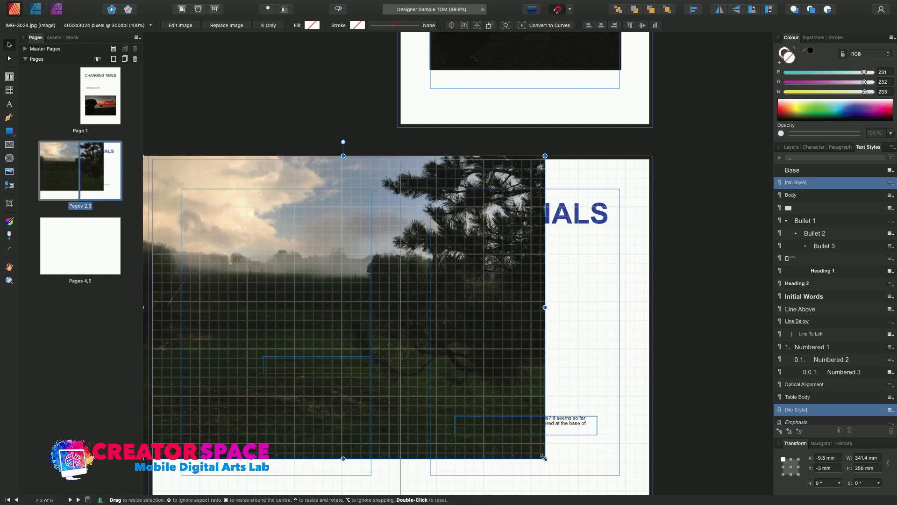
pyautogui.moveTo(544, 457); pyautogui.dragTo(407, 338)
pyautogui.click(281, 76)
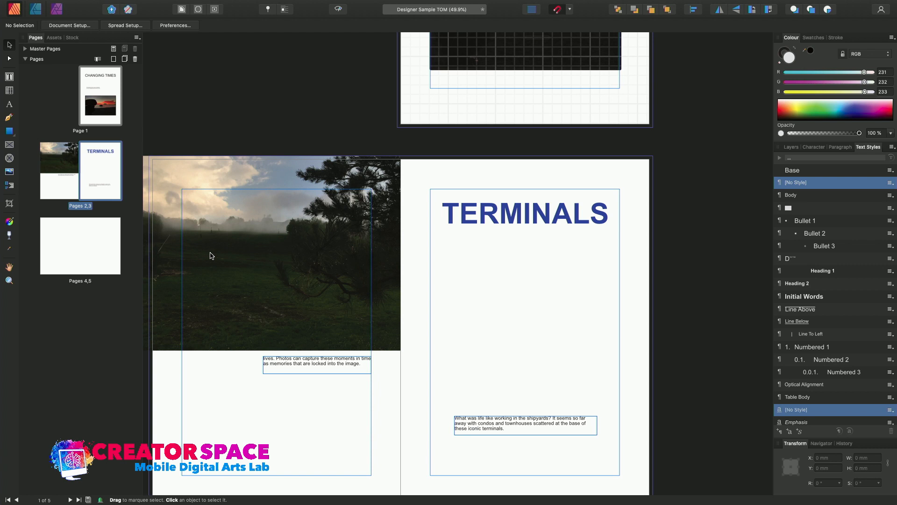
pyautogui.click(442, 261)
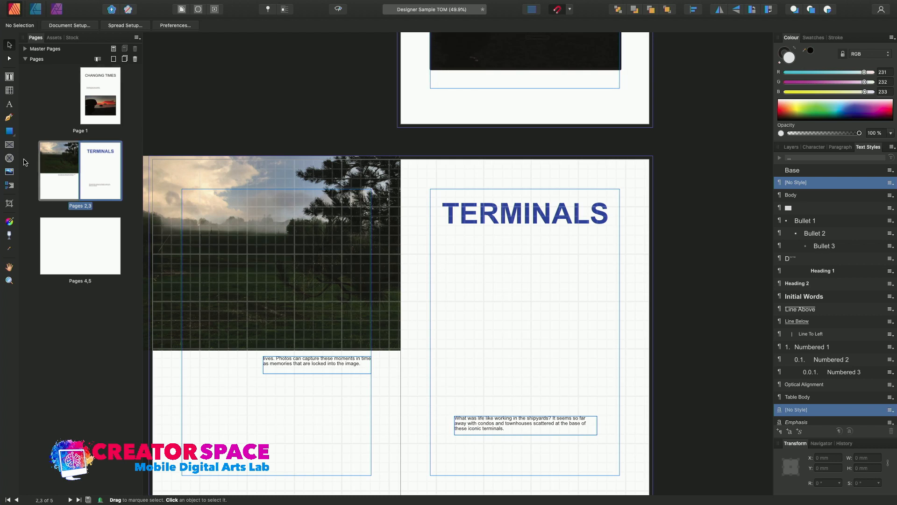
# Step: Draw a picture frame about 151 by 94.8 mm below the TERMINALS heading on page 3 and place Collingwood Terminals.JPG in it
pyautogui.click(9, 145)
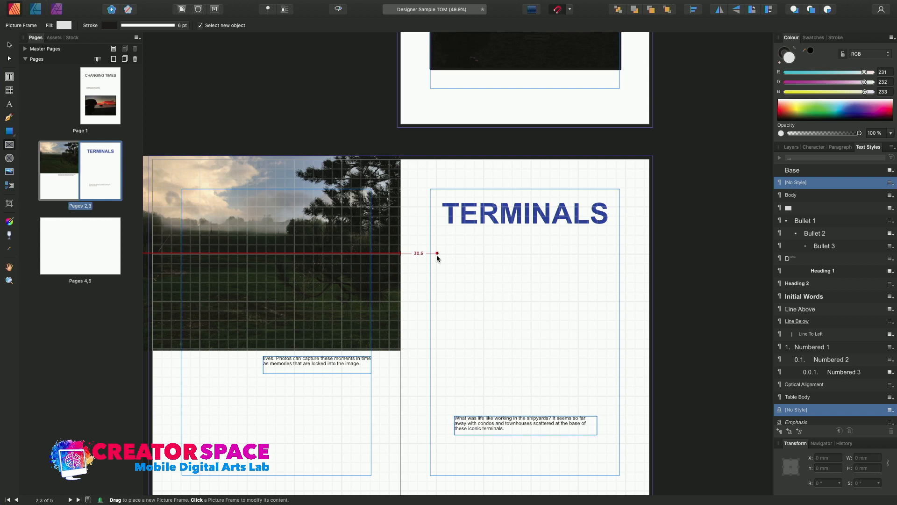
pyautogui.moveTo(438, 253); pyautogui.dragTo(616, 367)
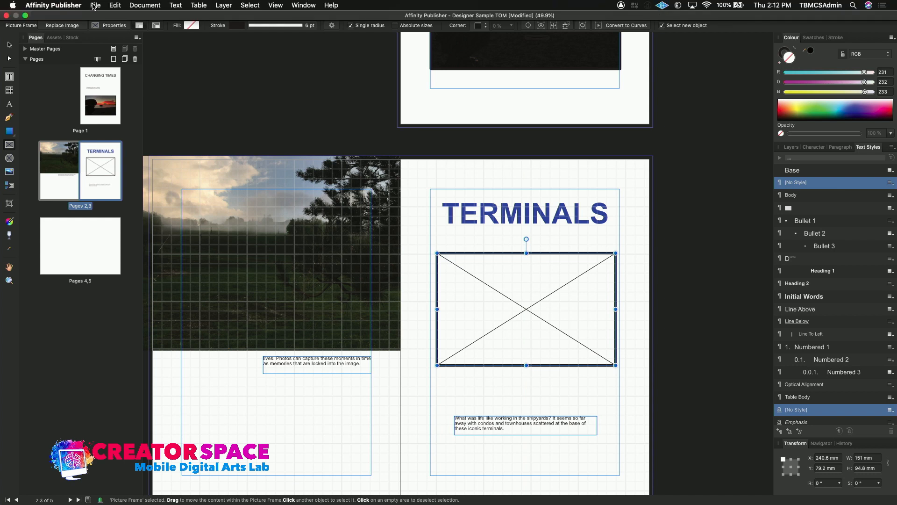
pyautogui.click(94, 5)
pyautogui.click(108, 148)
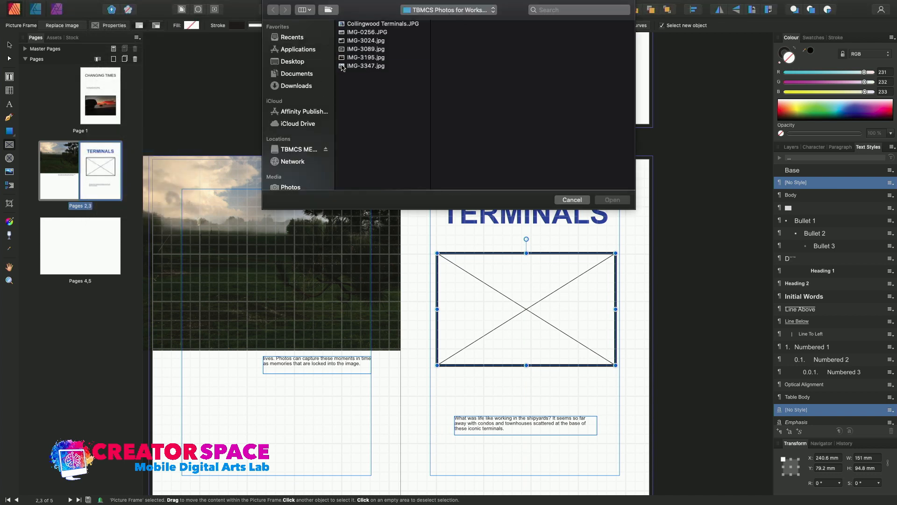
pyautogui.click(343, 67)
pyautogui.click(344, 24)
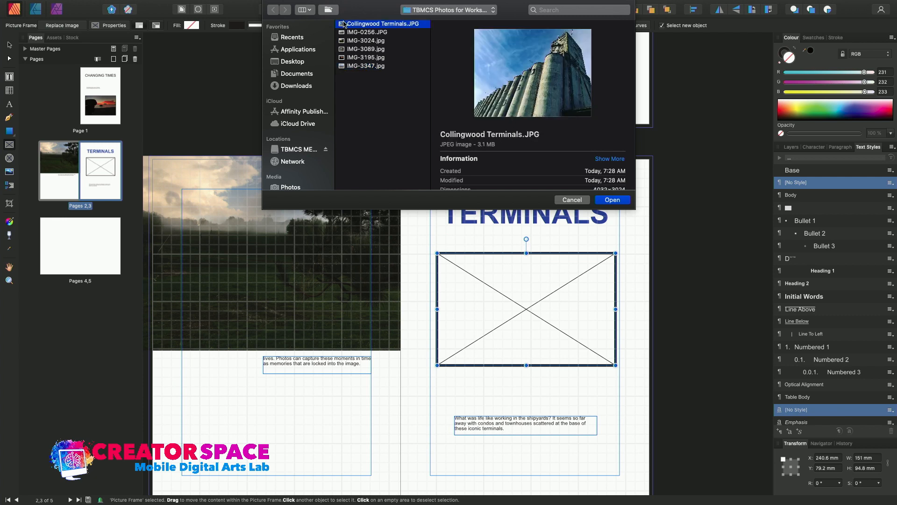
pyautogui.doubleClick(342, 24)
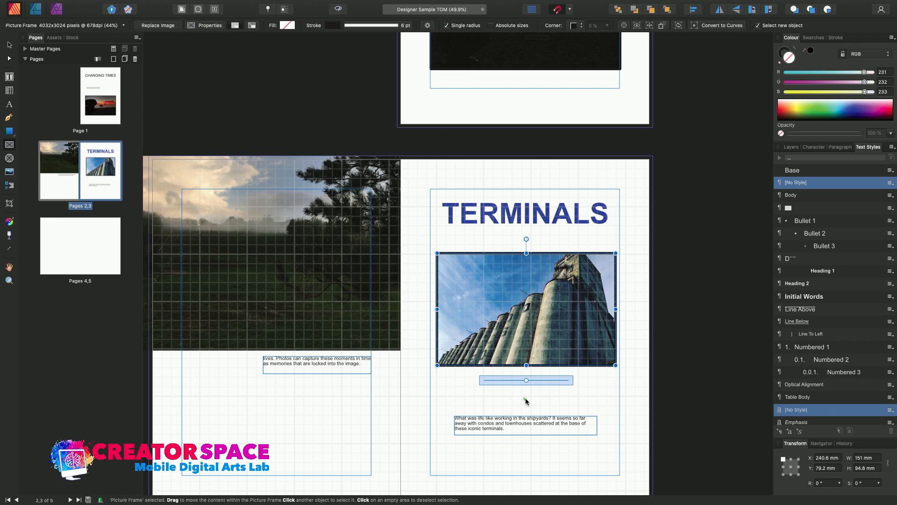
# Step: Shift the terminals photo slightly within its frame so the top of the tower fits inside
pyautogui.moveTo(527, 380)
pyautogui.mouseDown()
pyautogui.moveTo(517, 382)
pyautogui.moveTo(535, 378)
pyautogui.moveTo(526, 380)
pyautogui.mouseUp()
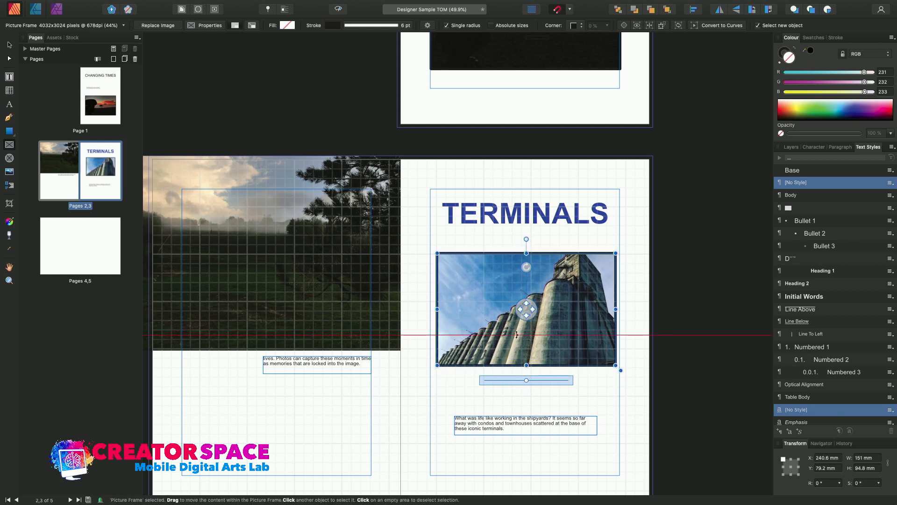
pyautogui.moveTo(530, 314)
pyautogui.mouseDown()
pyautogui.moveTo(528, 323)
pyautogui.moveTo(527, 309)
pyautogui.mouseUp()
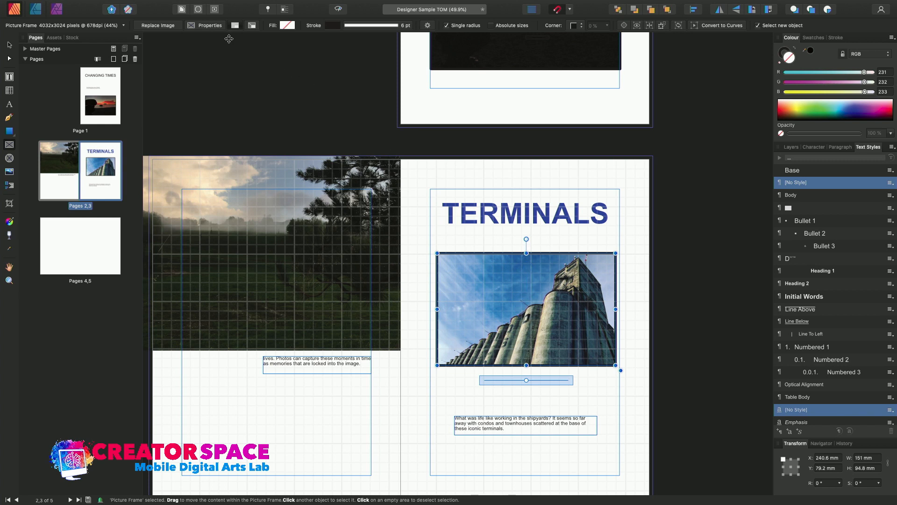
pyautogui.click(8, 45)
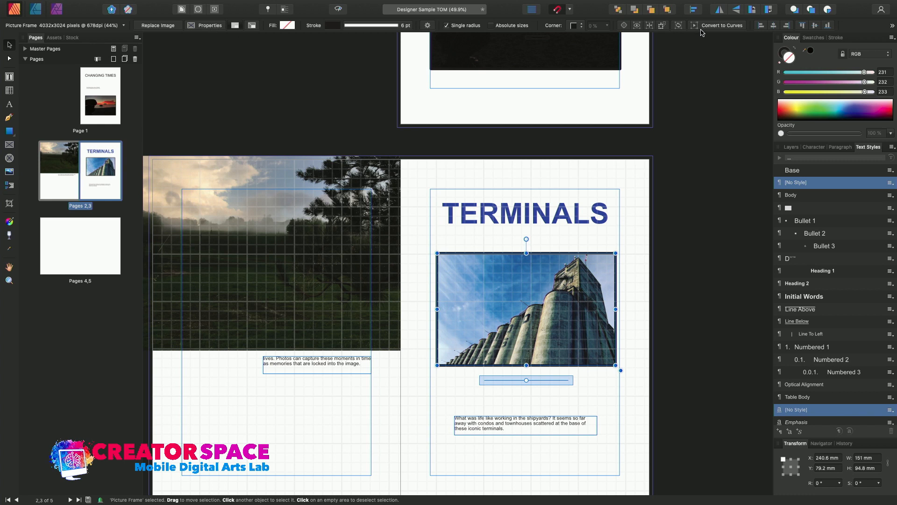
# Step: Give the terminals picture frame rounded corners with a 46% radius
pyautogui.click(581, 26)
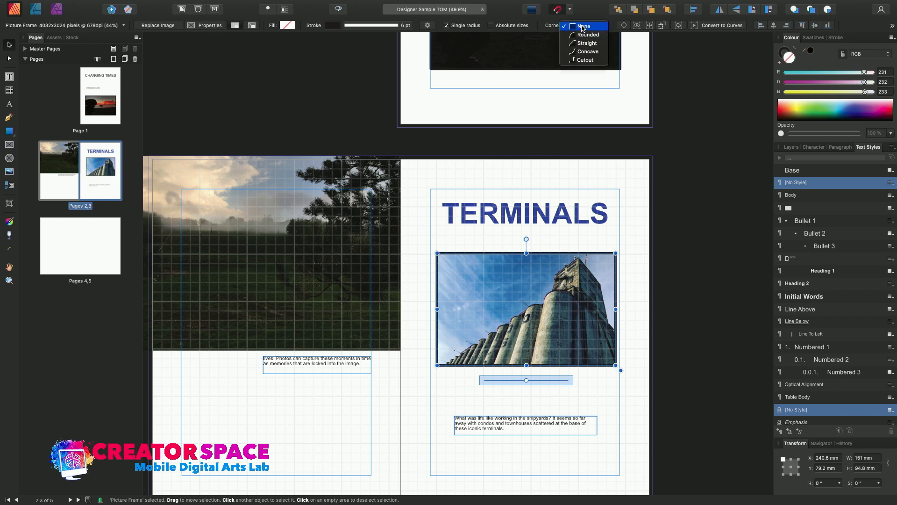
pyautogui.click(588, 34)
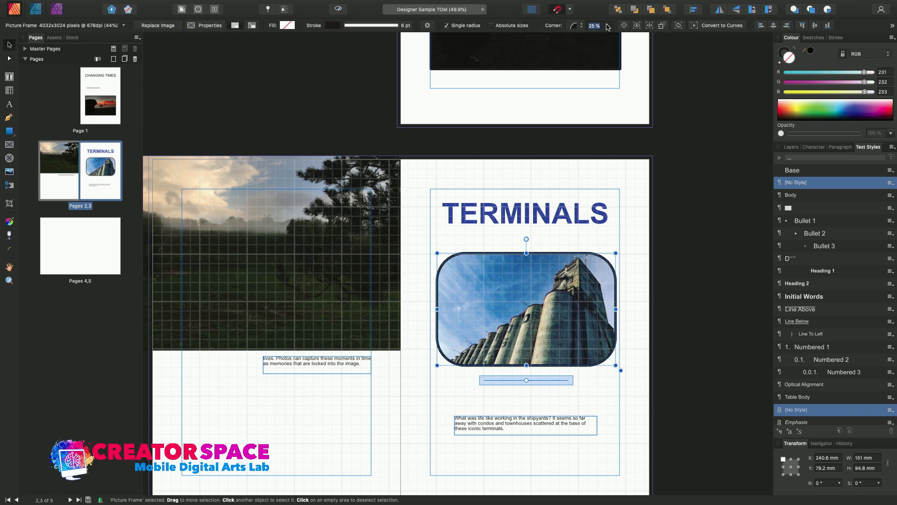
pyautogui.click(607, 26)
pyautogui.moveTo(607, 38)
pyautogui.mouseDown()
pyautogui.moveTo(654, 43)
pyautogui.moveTo(602, 46)
pyautogui.moveTo(629, 46)
pyautogui.moveTo(622, 46)
pyautogui.mouseUp()
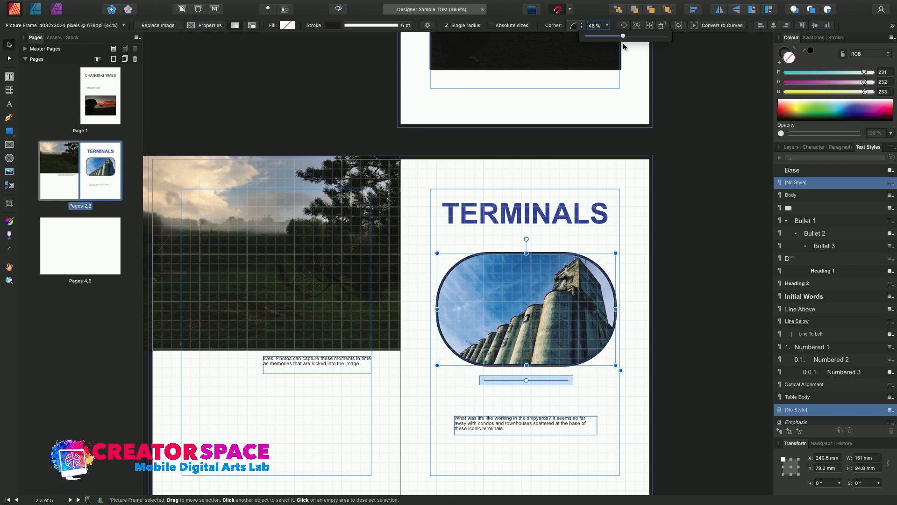
# Step: Try straight corners and then concave corners with a 25% radius on the terminals picture frame
pyautogui.click(582, 26)
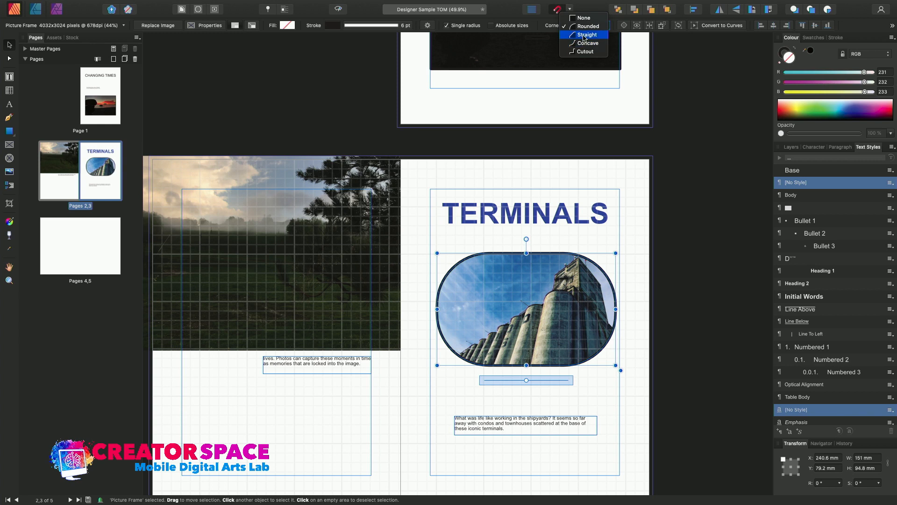
pyautogui.click(584, 37)
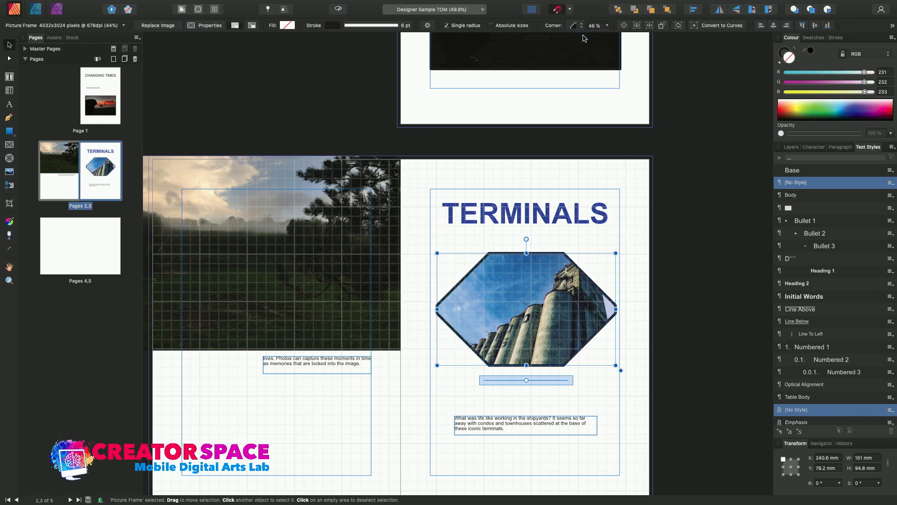
pyautogui.click(582, 29)
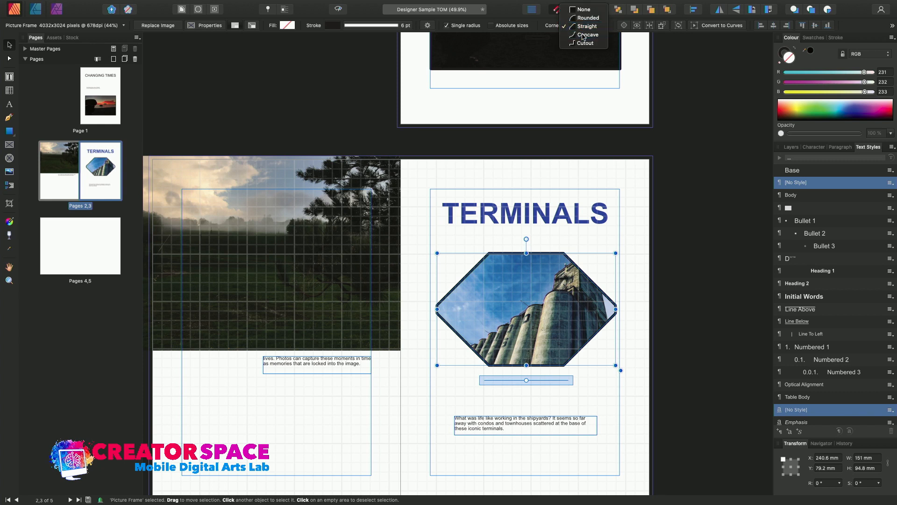
pyautogui.click(583, 34)
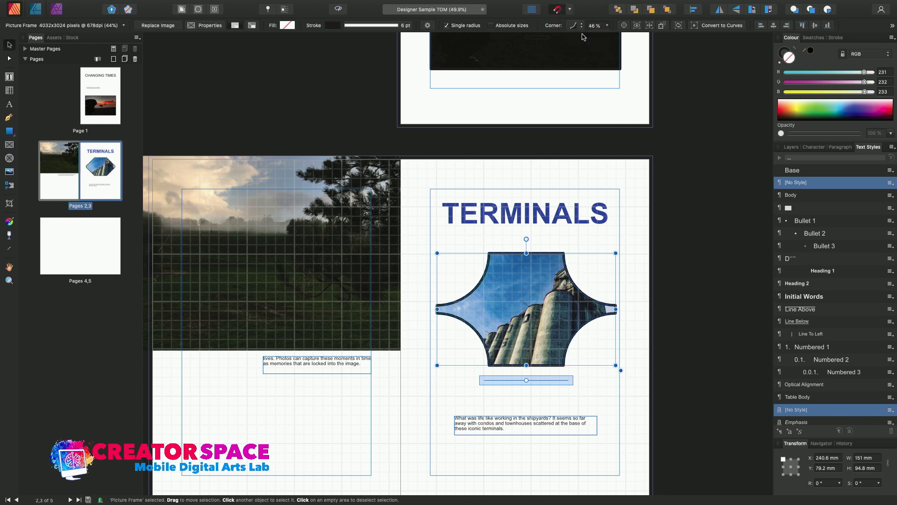
pyautogui.click(607, 26)
pyautogui.moveTo(623, 42); pyautogui.dragTo(589, 46)
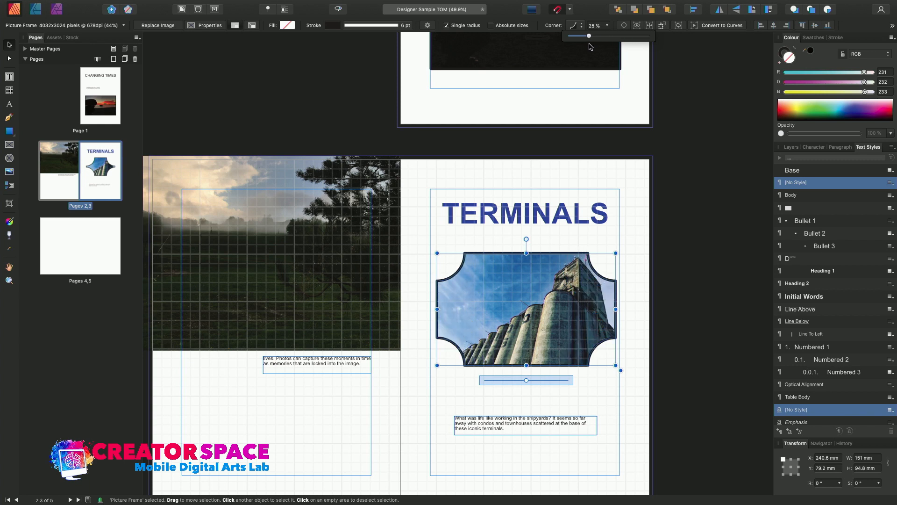
# Step: Try cutout corners with a 30% radius on the terminals picture frame
pyautogui.click(577, 28)
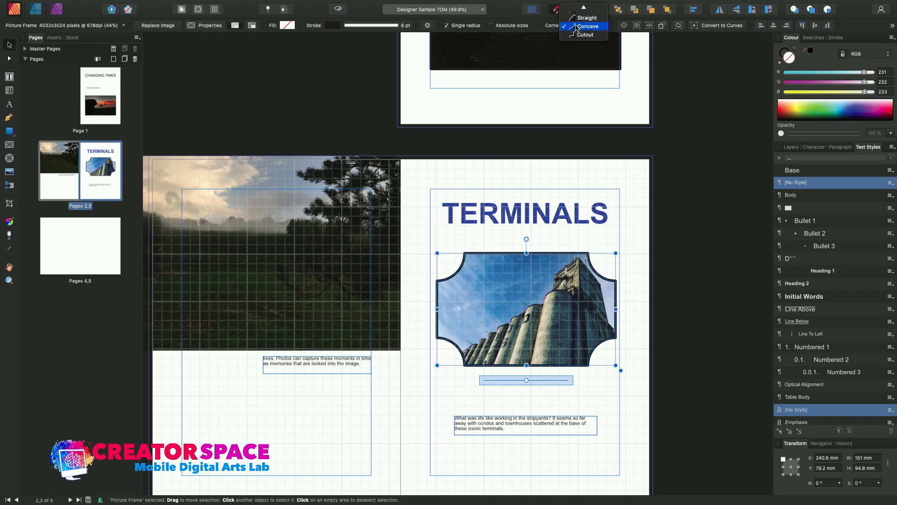
pyautogui.click(580, 34)
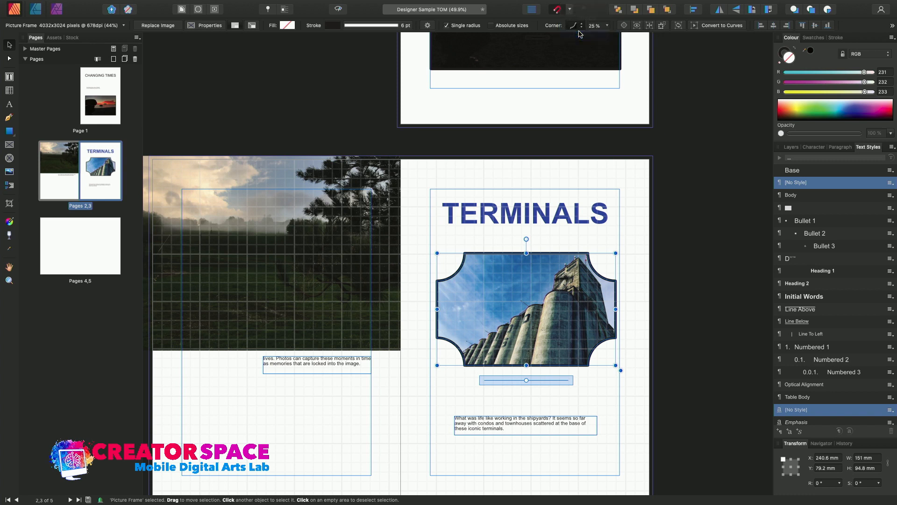
pyautogui.click(607, 25)
pyautogui.moveTo(608, 36)
pyautogui.mouseDown()
pyautogui.moveTo(624, 37)
pyautogui.moveTo(606, 35)
pyautogui.moveTo(612, 41)
pyautogui.mouseUp()
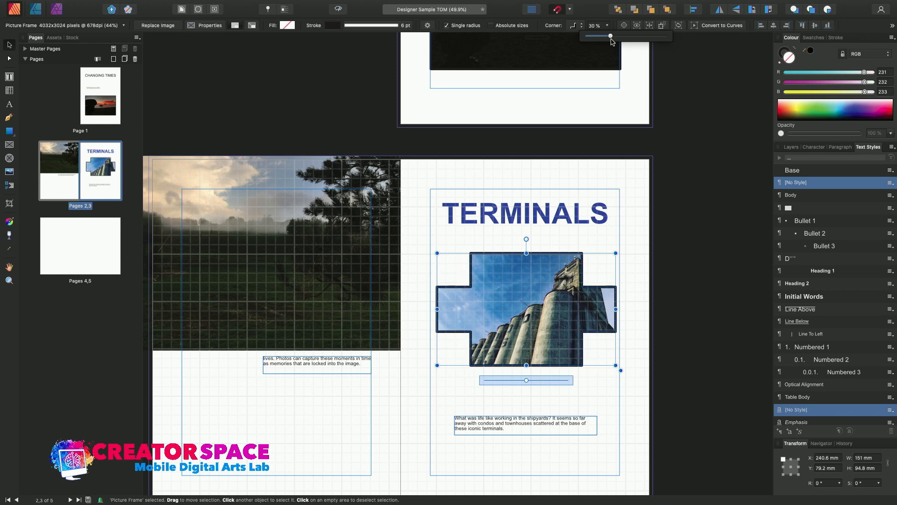
# Step: Return the terminals picture frame to rounded corners with a 67% radius and deselect it
pyautogui.click(577, 26)
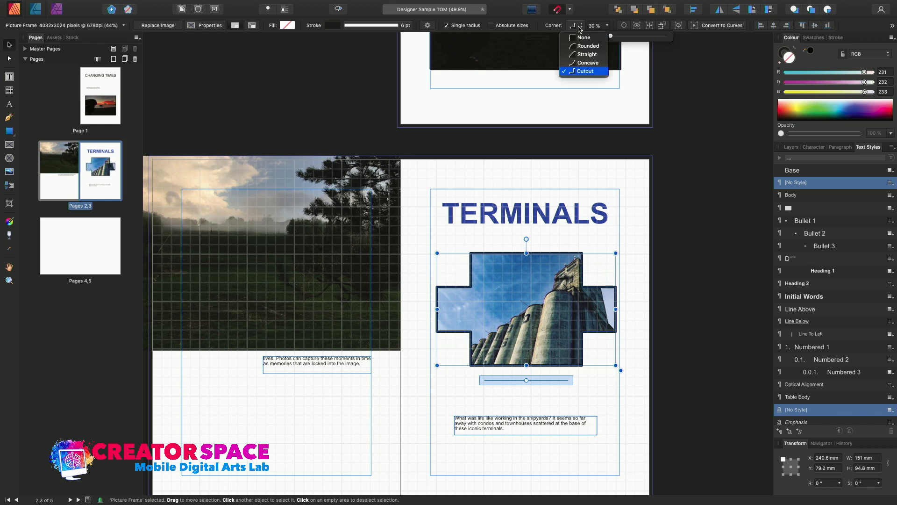
pyautogui.click(586, 63)
pyautogui.click(581, 26)
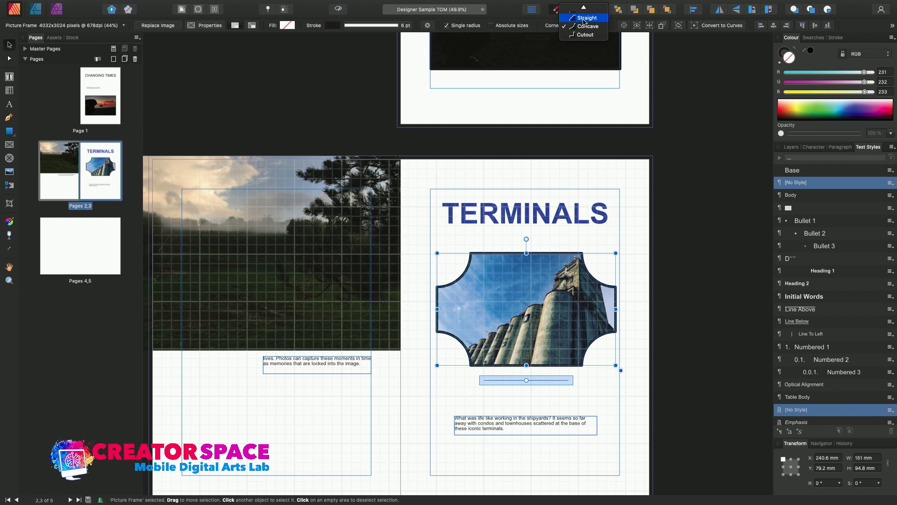
pyautogui.scroll(1, 584, 27)
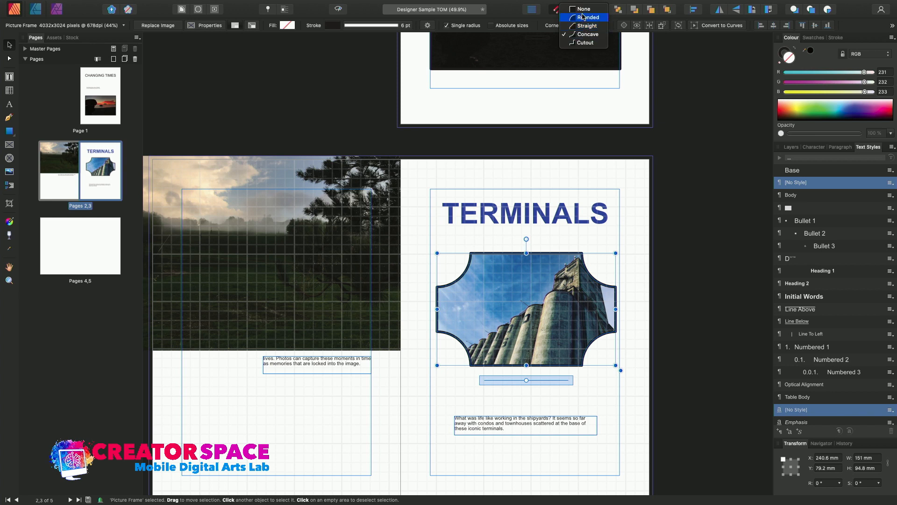
pyautogui.click(584, 18)
pyautogui.click(607, 26)
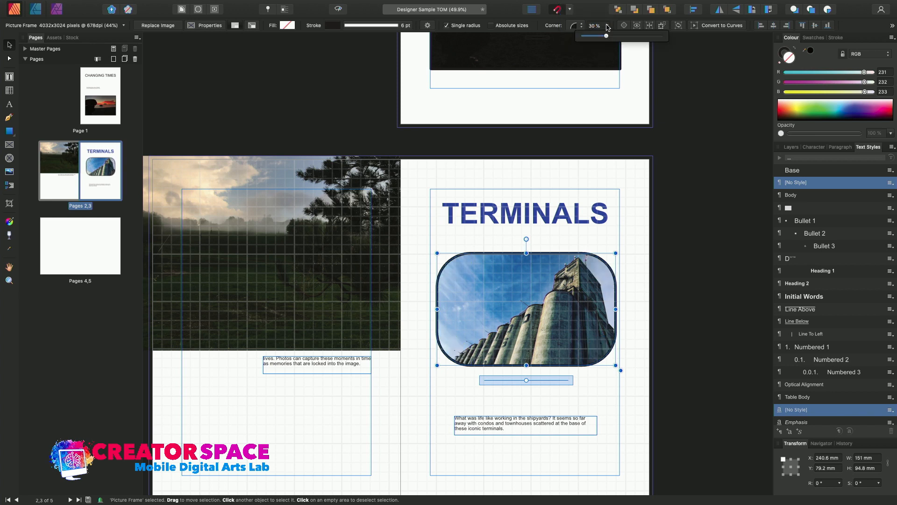
pyautogui.moveTo(606, 36); pyautogui.dragTo(638, 37)
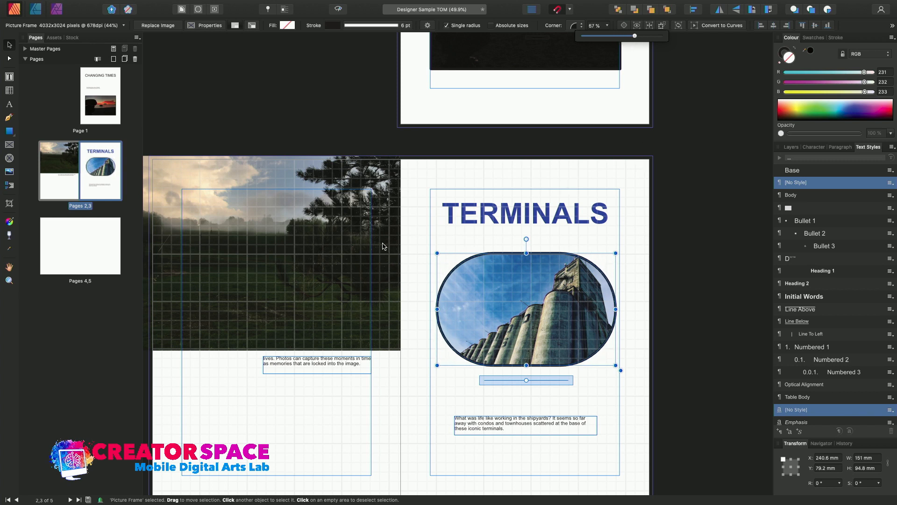
pyautogui.click(215, 414)
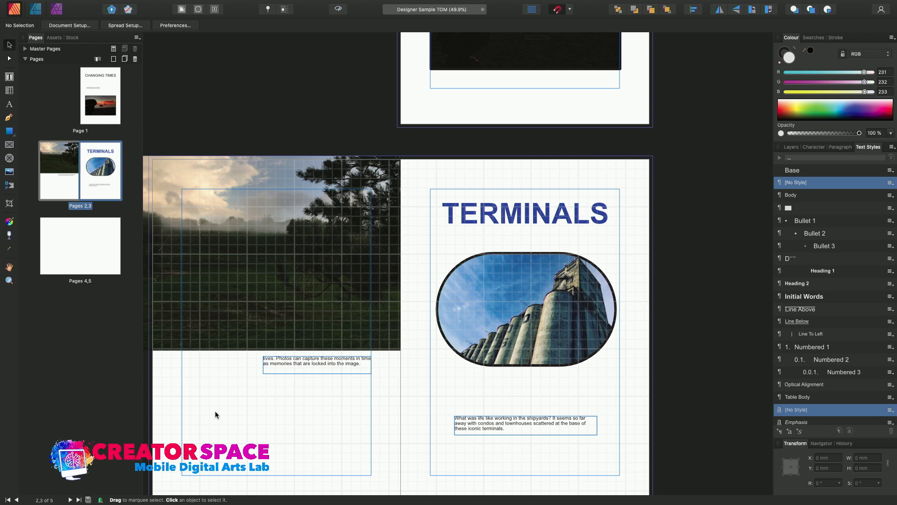
pyautogui.click(471, 338)
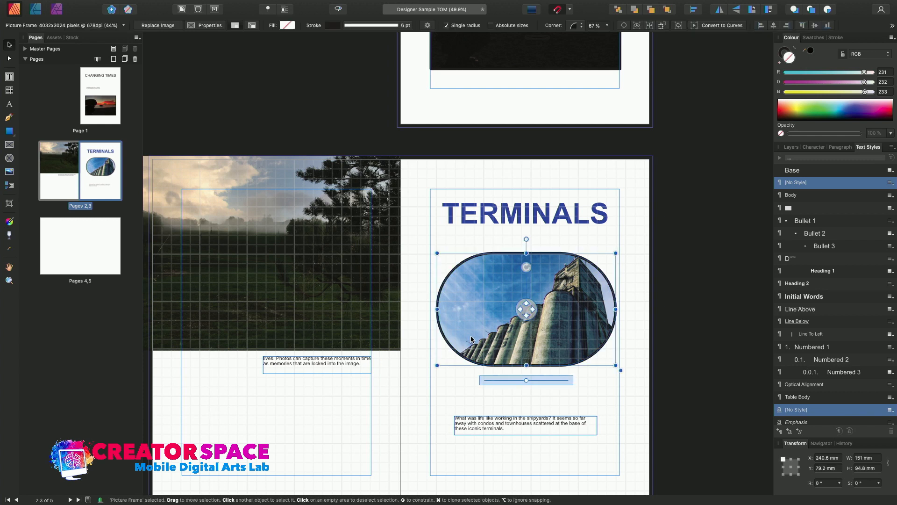
pyautogui.click(280, 319)
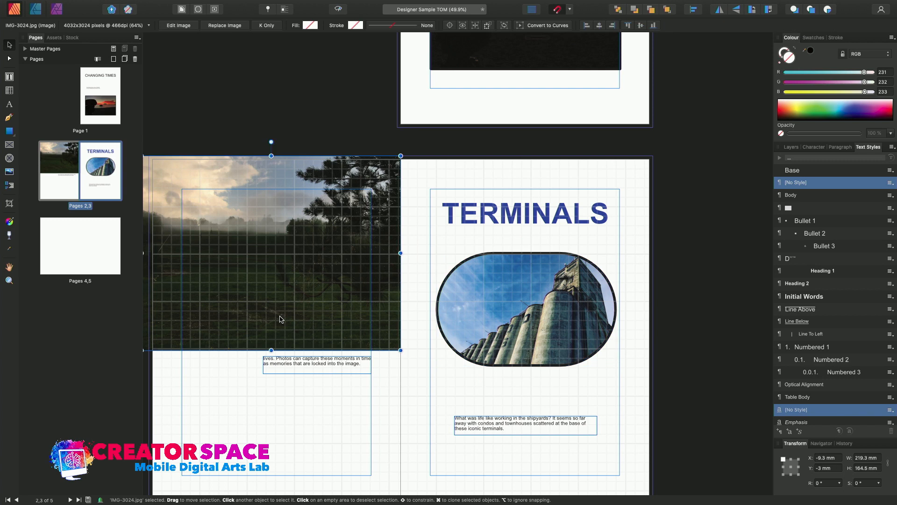
pyautogui.click(271, 400)
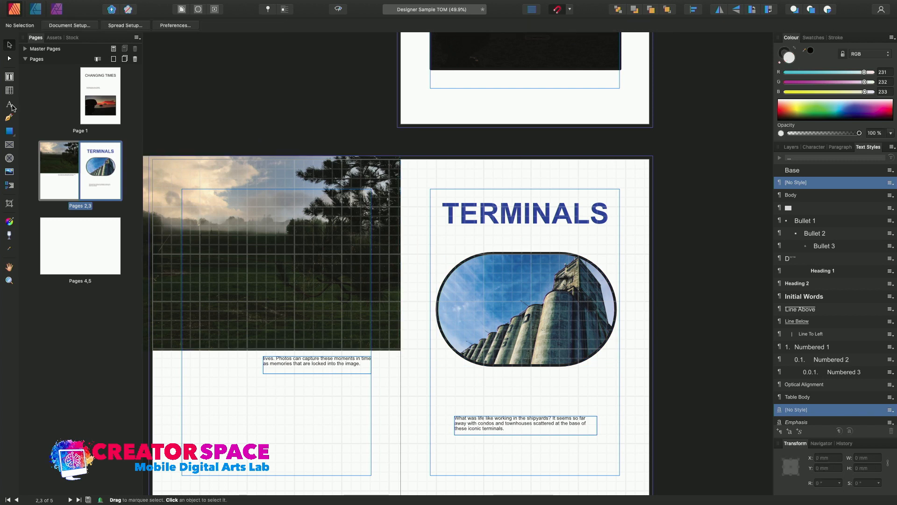
# Step: Draw a picture frame with a 0 pt stroke, about 138.3 by 70.3 mm, below the text frame on page 2
pyautogui.click(9, 146)
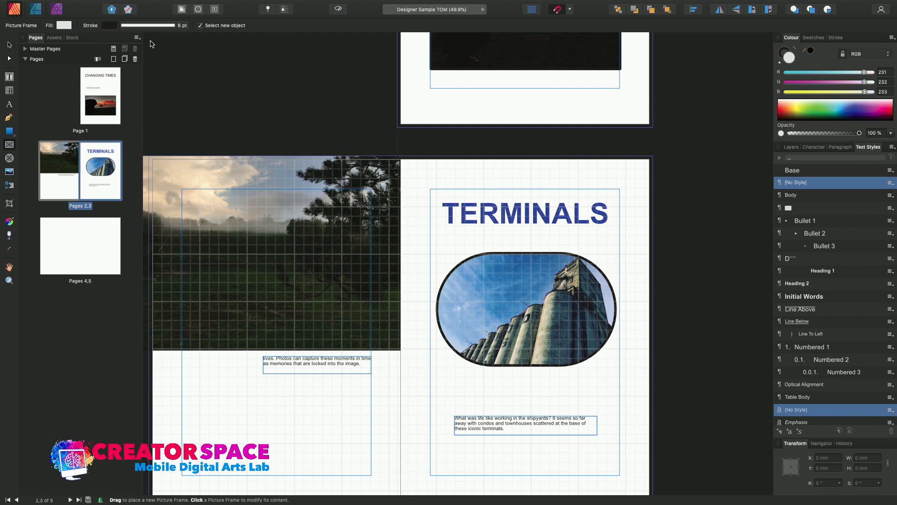
pyautogui.click(178, 27)
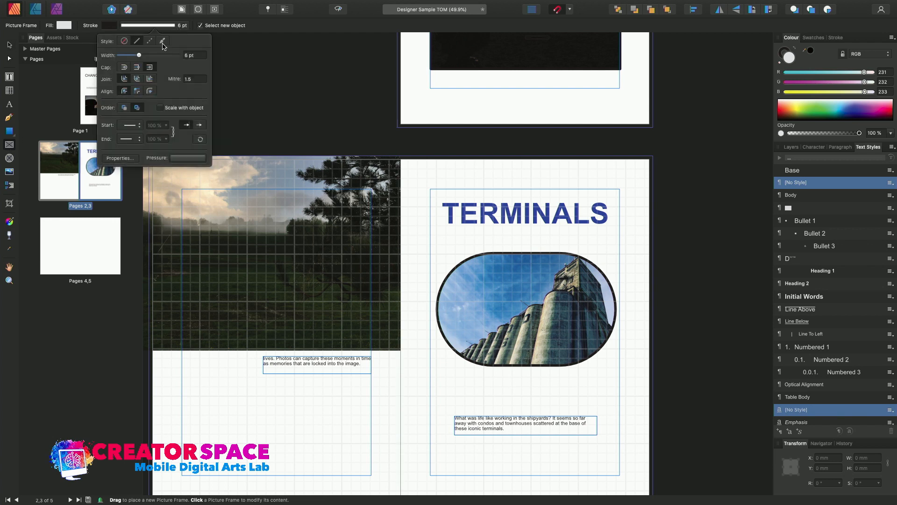
pyautogui.moveTo(142, 56); pyautogui.dragTo(110, 56)
pyautogui.click(10, 144)
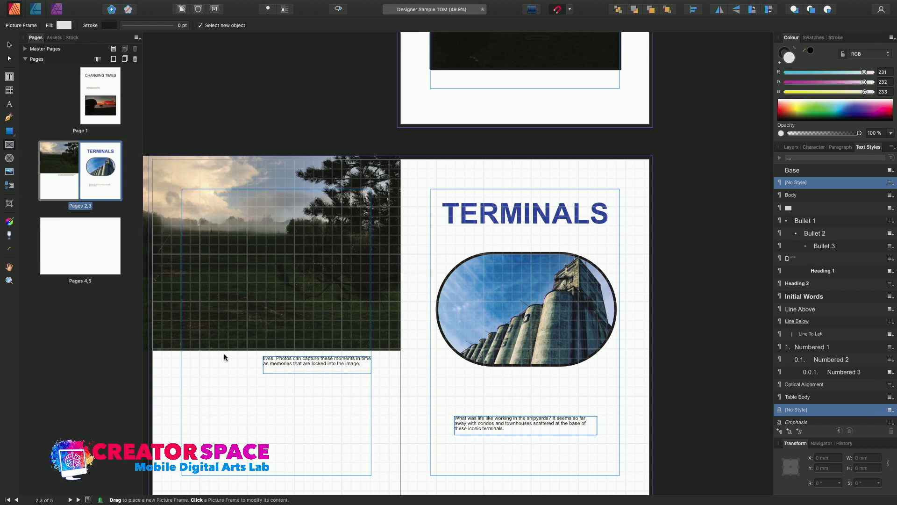
pyautogui.moveTo(207, 387); pyautogui.dragTo(368, 469)
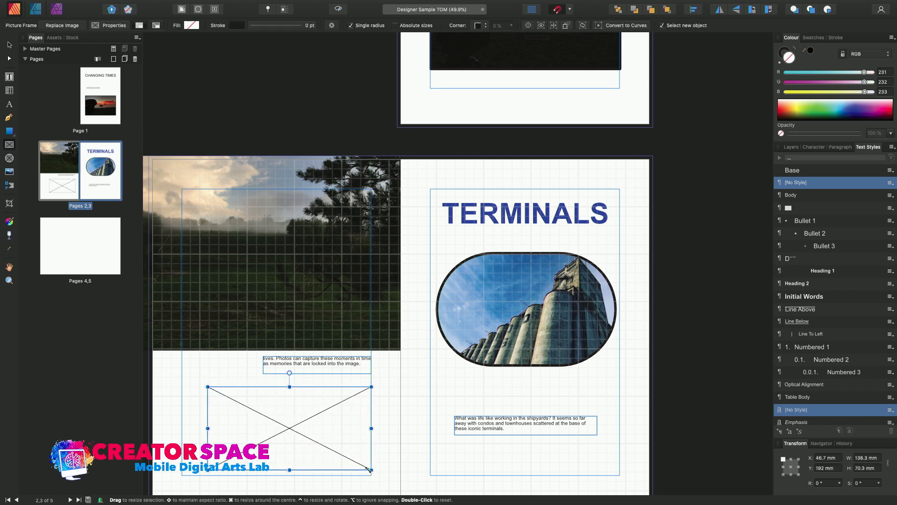
# Step: Place IMG-3347.jpg in the new page 2 frame and scale the photo down to 37% within it
pyautogui.click(95, 5)
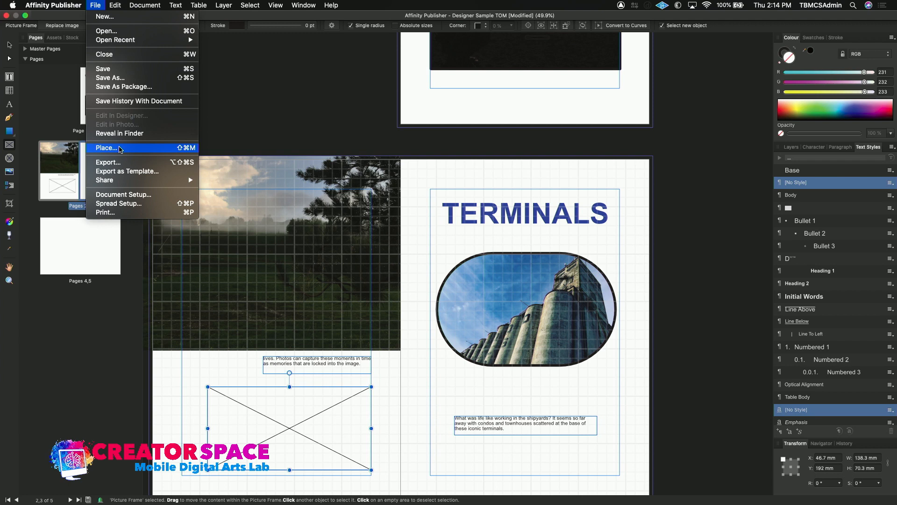
pyautogui.click(107, 147)
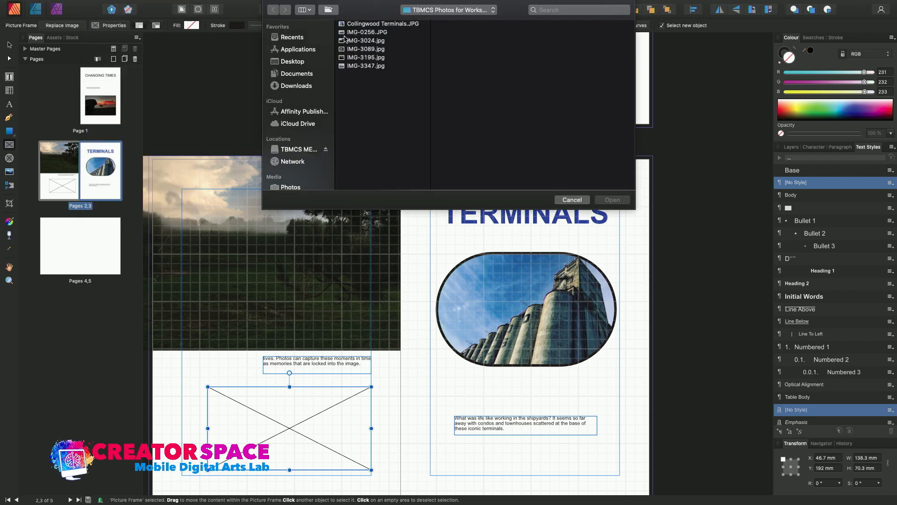
pyautogui.click(346, 33)
pyautogui.click(346, 41)
pyautogui.click(347, 49)
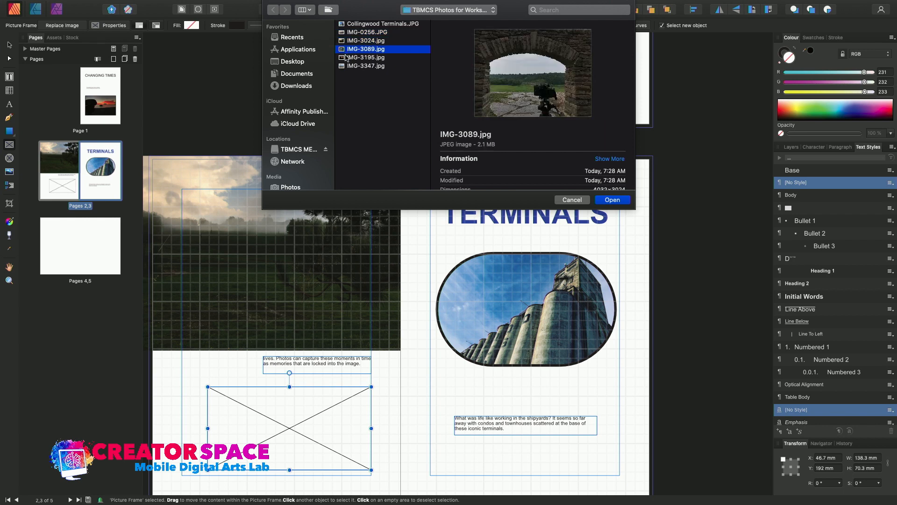
pyautogui.click(347, 57)
pyautogui.click(343, 66)
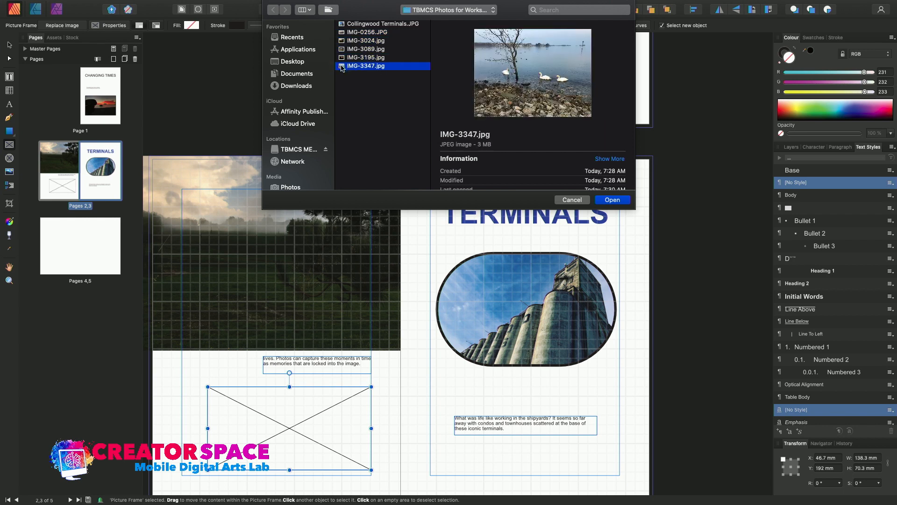
pyautogui.doubleClick(342, 67)
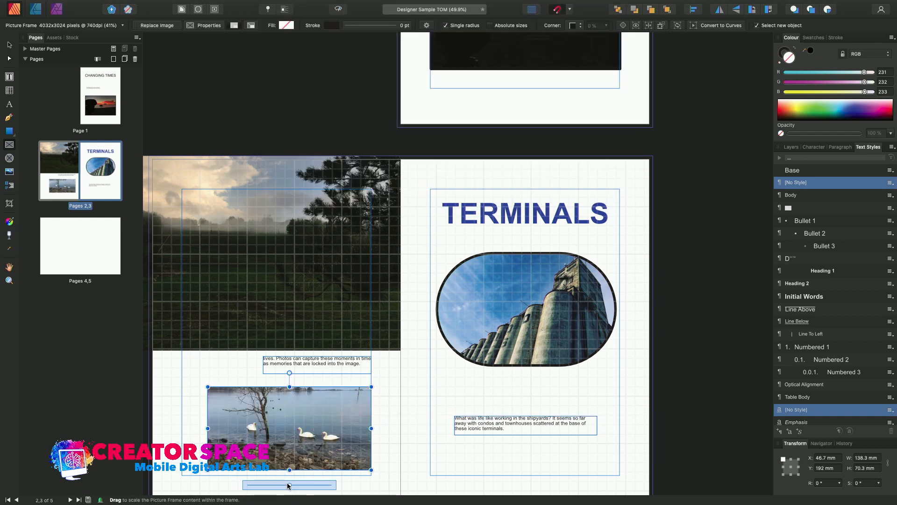
pyautogui.moveTo(289, 484)
pyautogui.mouseDown()
pyautogui.moveTo(276, 486)
pyautogui.moveTo(295, 485)
pyautogui.moveTo(284, 484)
pyautogui.mouseUp()
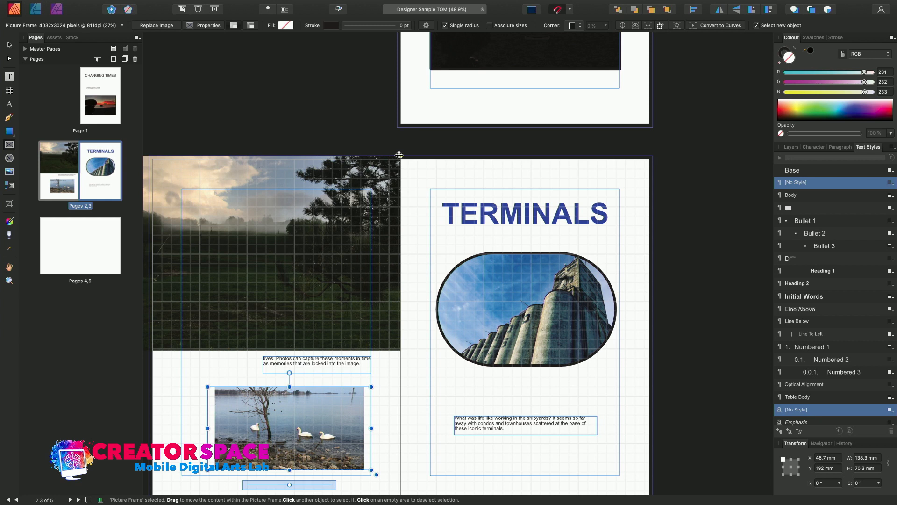
# Step: Hide the grid to view page 1 without it, and turn the grid back on
pyautogui.scroll(2, 409, 148)
pyautogui.scroll(10, 412, 151)
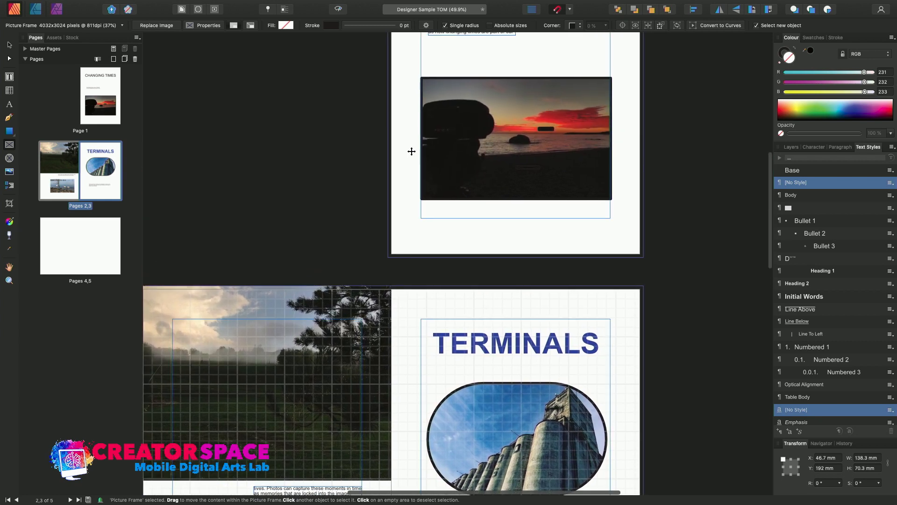
pyautogui.scroll(-18, 412, 151)
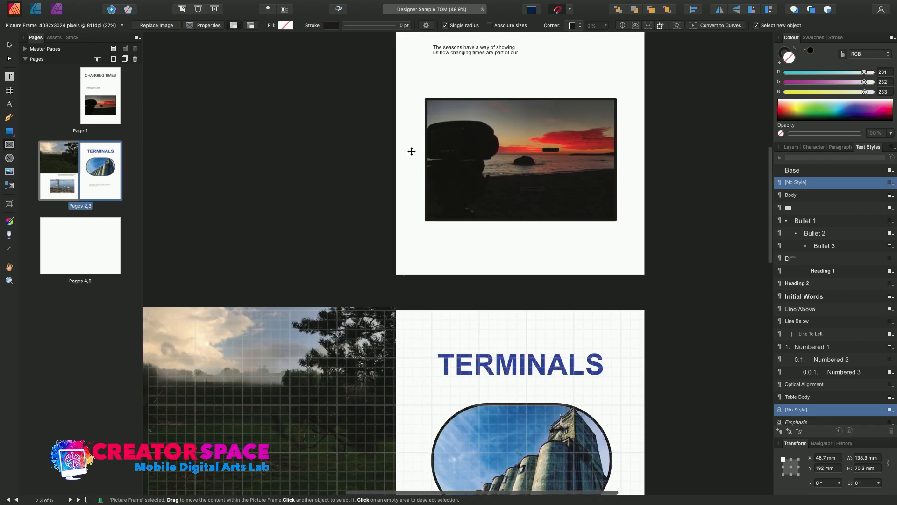
pyautogui.scroll(16, 411, 151)
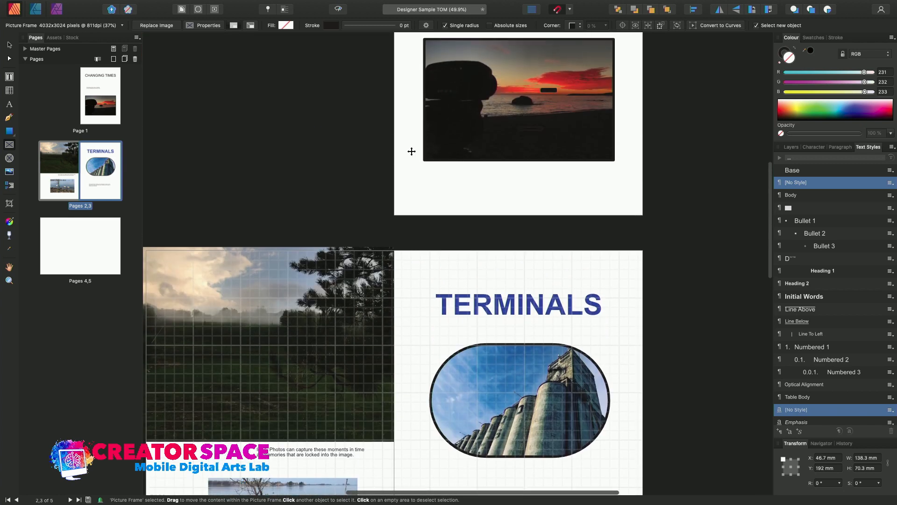
pyautogui.scroll(2, 412, 151)
pyautogui.click(426, 168)
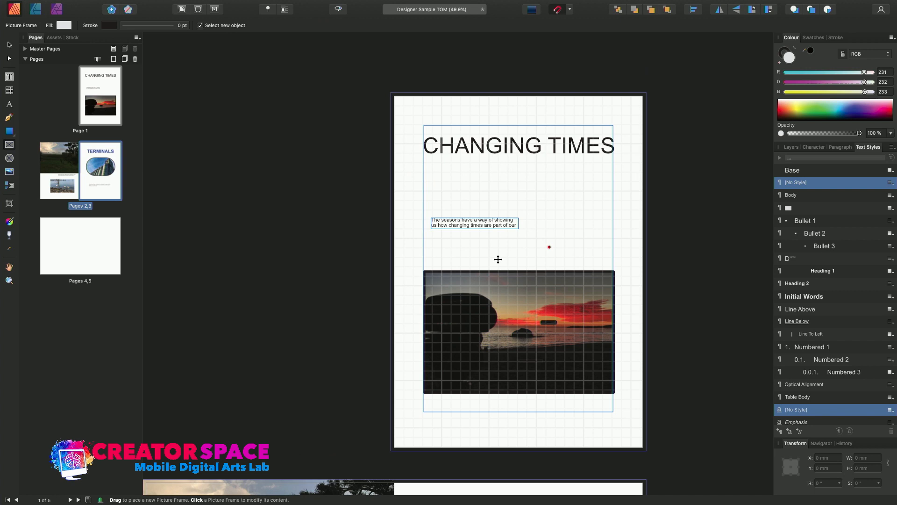
pyautogui.click(275, 4)
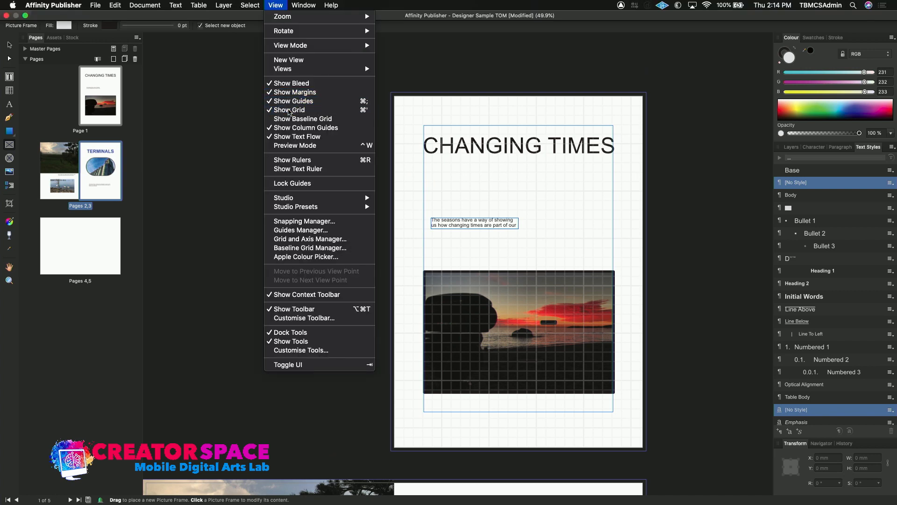
pyautogui.click(289, 112)
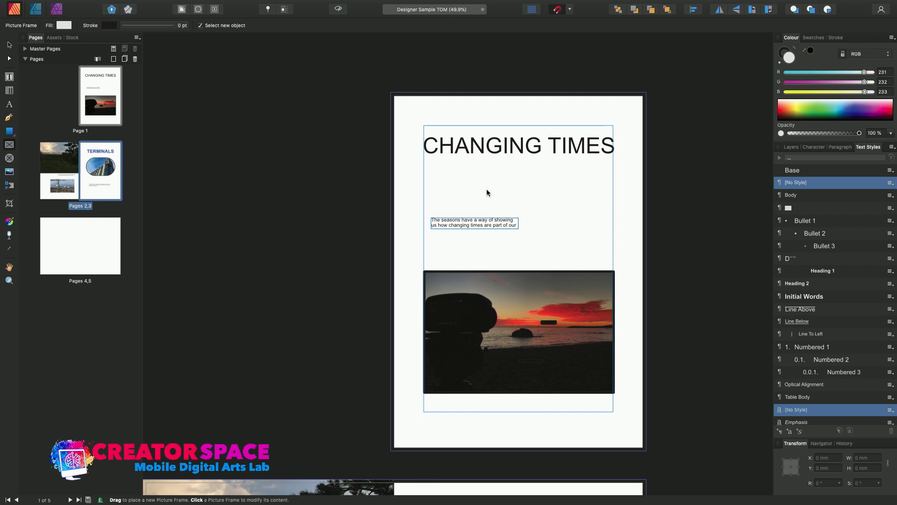
pyautogui.click(276, 5)
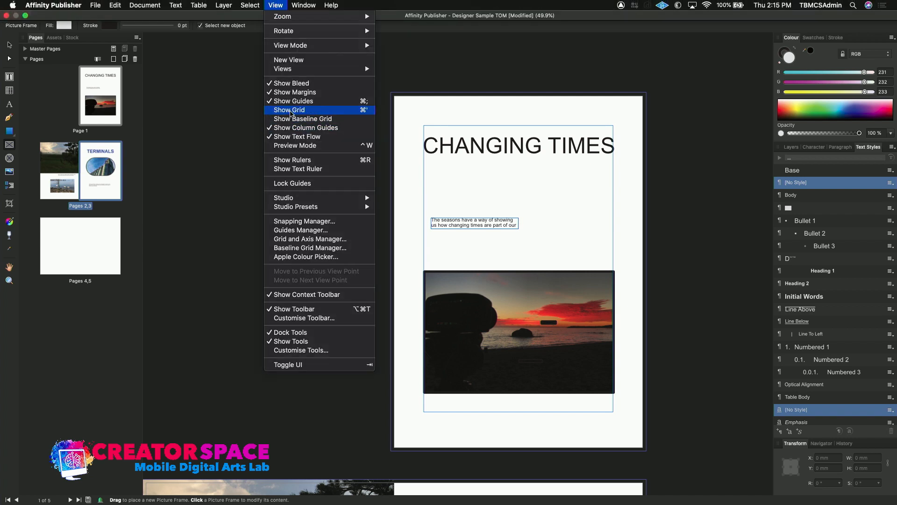
pyautogui.click(291, 112)
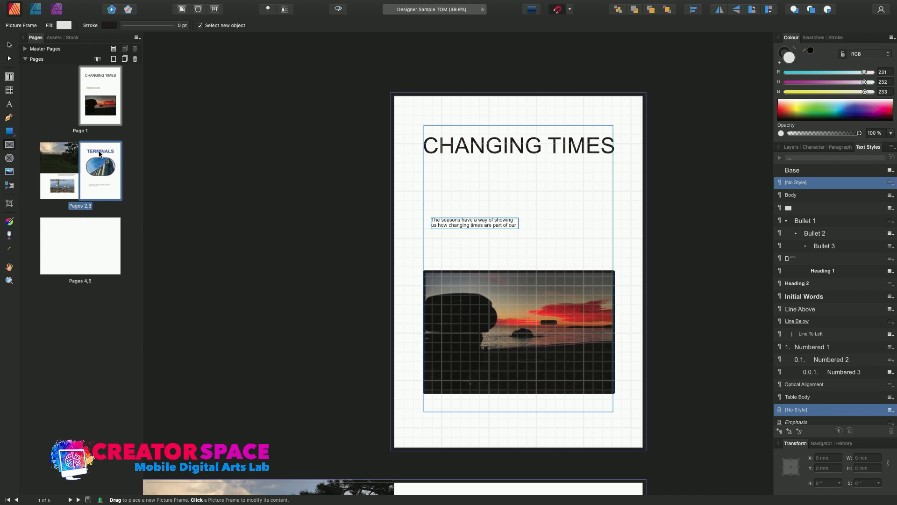
# Step: Go to page 4 and place IMG-0256.JPG there at its default size
pyautogui.scroll(-2, 456, 225)
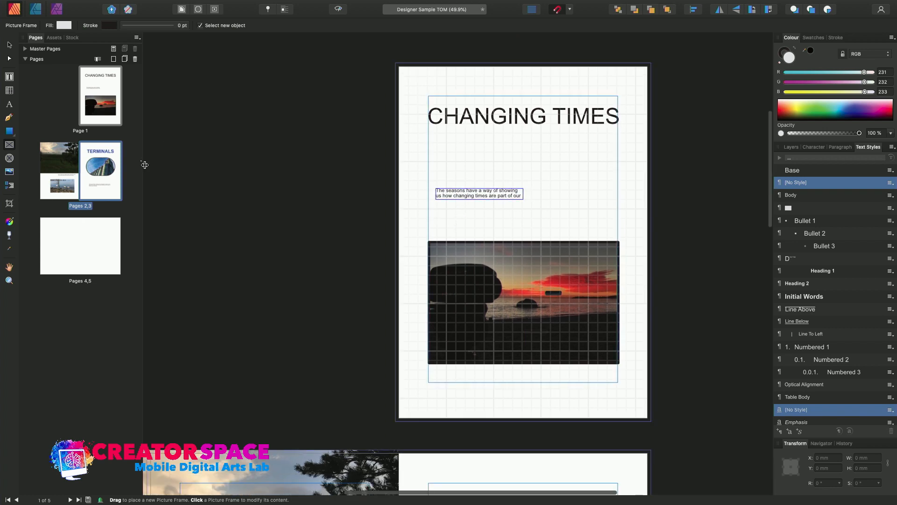
pyautogui.doubleClick(105, 149)
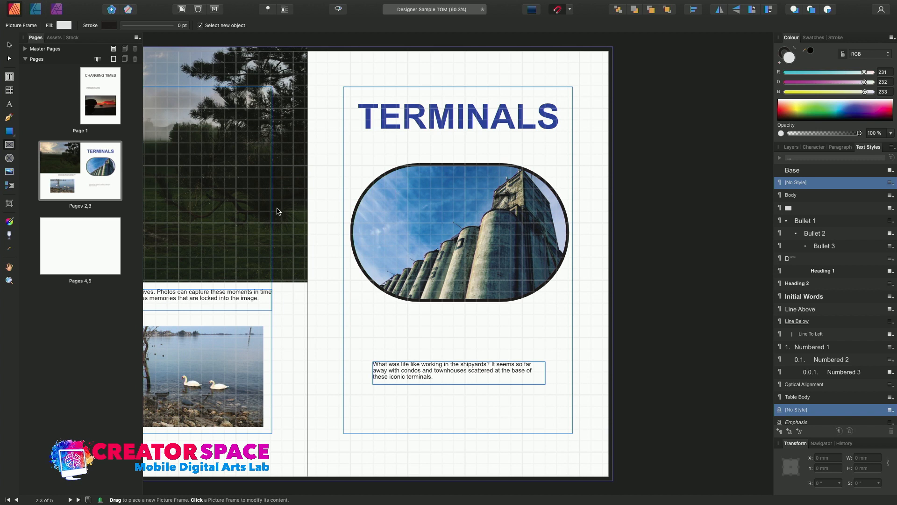
pyautogui.click(97, 236)
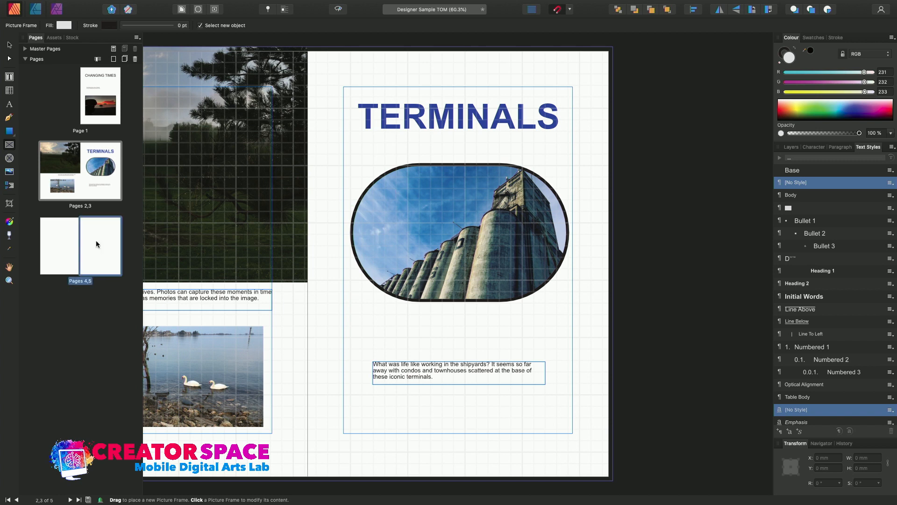
pyautogui.doubleClick(97, 236)
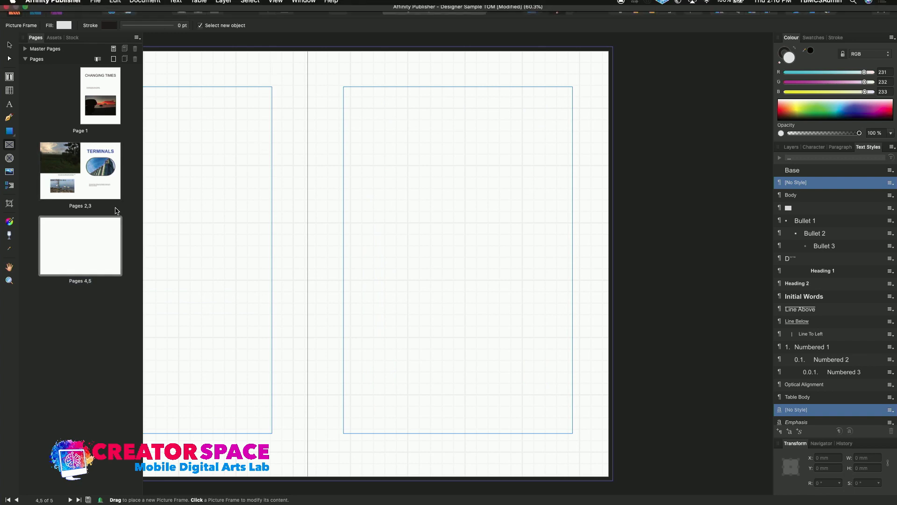
pyautogui.doubleClick(64, 251)
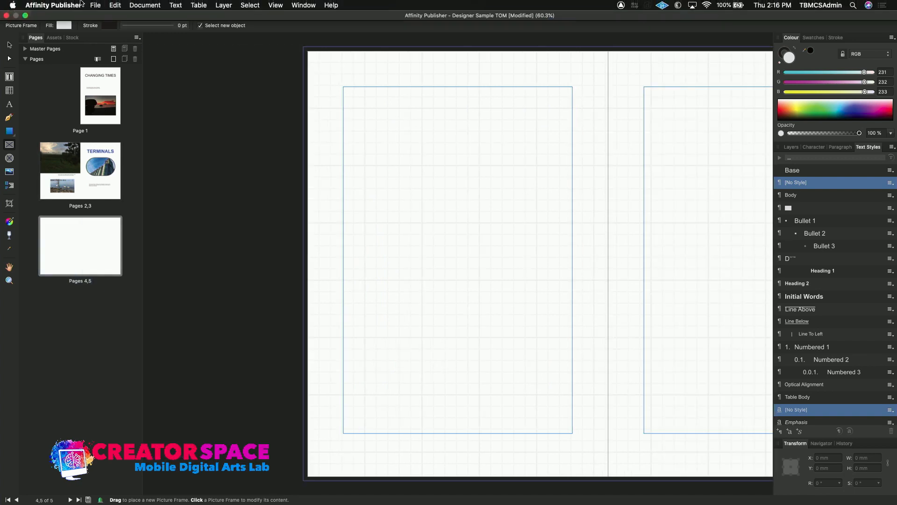
pyautogui.click(97, 5)
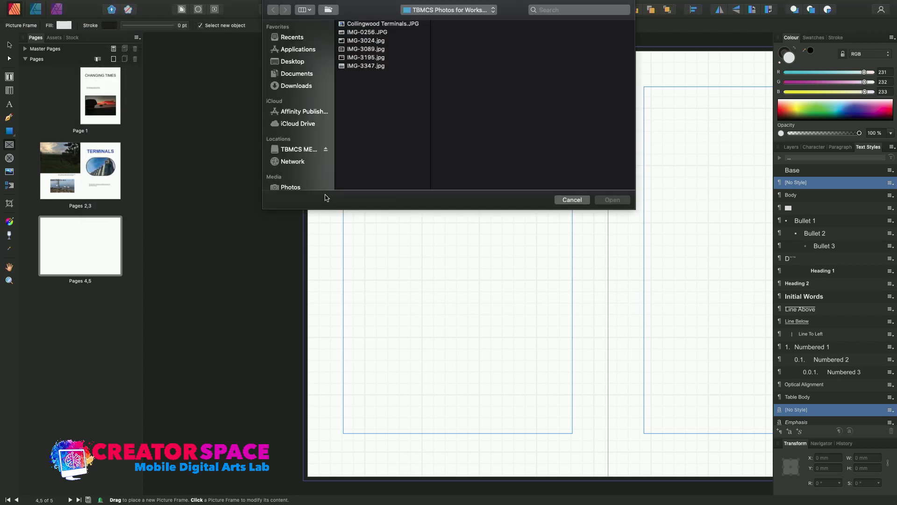
pyautogui.click(342, 32)
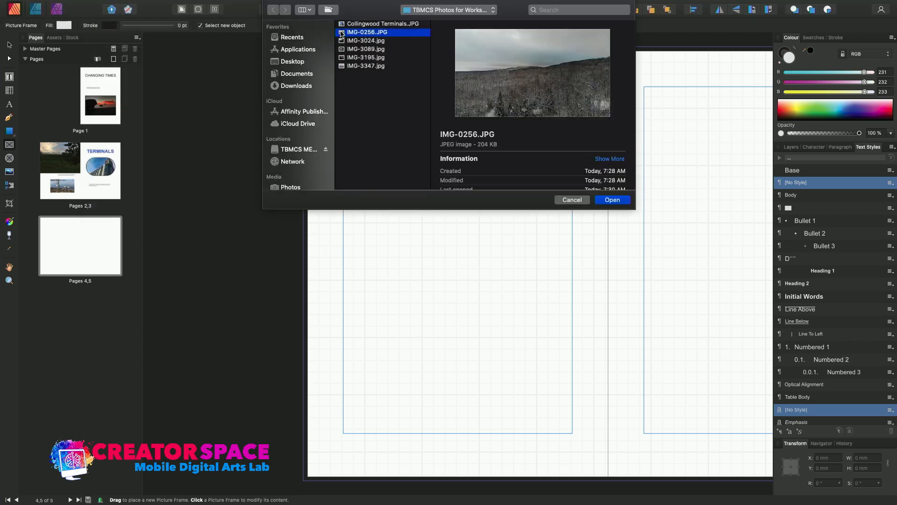
pyautogui.doubleClick(342, 32)
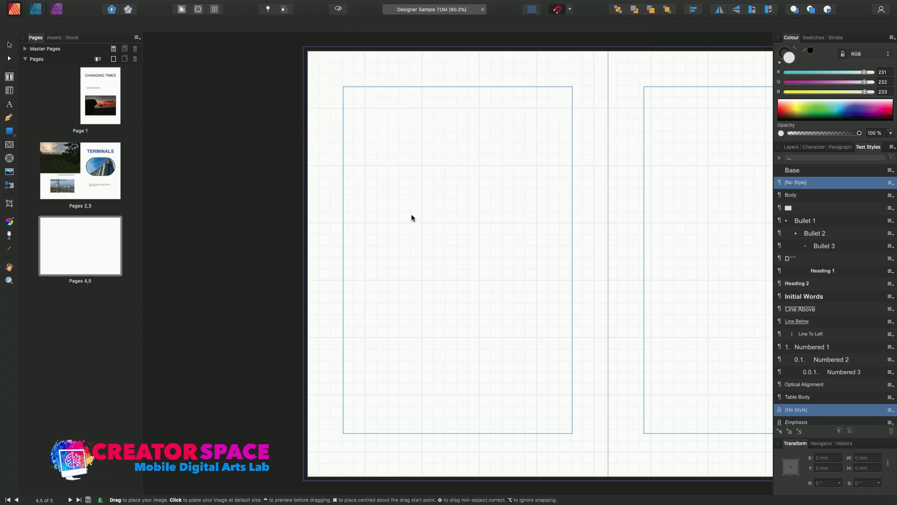
pyautogui.click(412, 217)
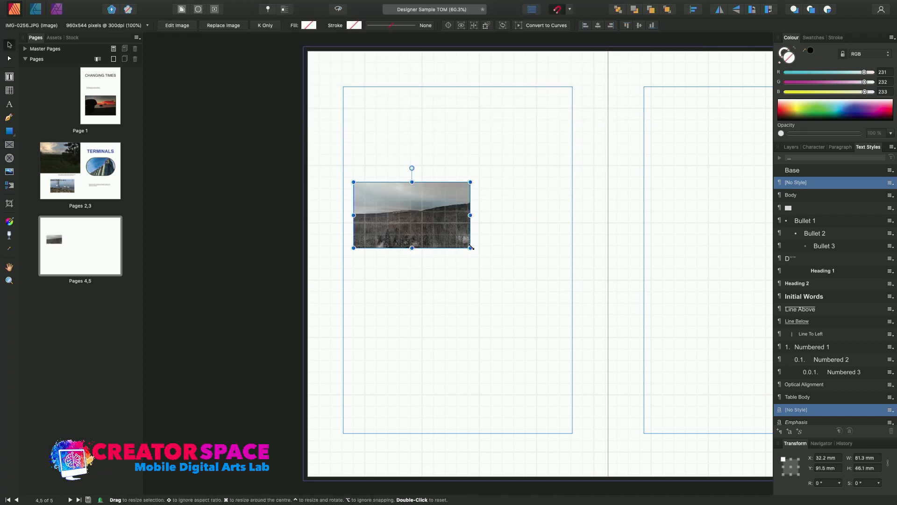
# Step: Enlarge the page 4 photo to about 219 by 124.1 mm, spanning from the outer bleed to the spine and aligned with the upper margin
pyautogui.moveTo(471, 248); pyautogui.dragTo(601, 321)
pyautogui.moveTo(514, 263); pyautogui.dragTo(483, 169)
pyautogui.moveTo(325, 226); pyautogui.dragTo(292, 239)
pyautogui.moveTo(574, 245); pyautogui.dragTo(612, 260)
pyautogui.moveTo(609, 175)
pyautogui.mouseDown()
pyautogui.moveTo(571, 176)
pyautogui.moveTo(608, 177)
pyautogui.mouseUp()
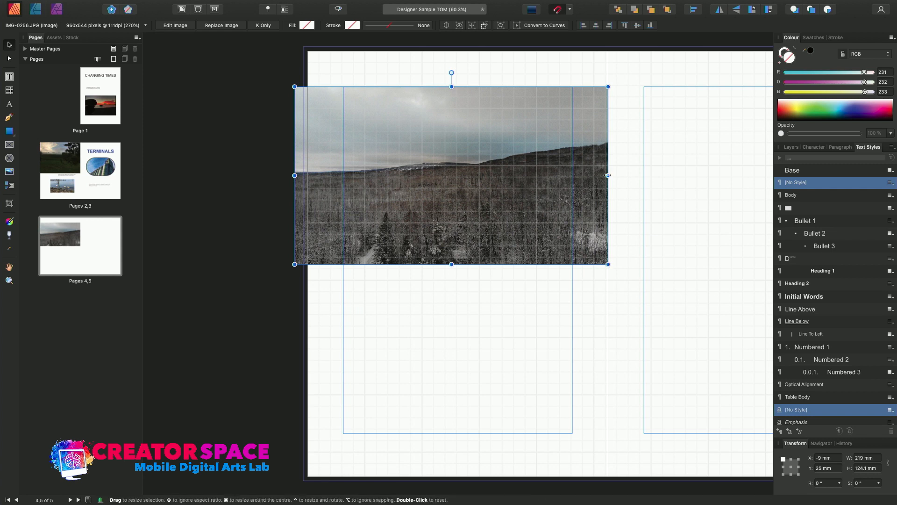
pyautogui.moveTo(608, 176)
pyautogui.mouseDown()
pyautogui.moveTo(488, 179)
pyautogui.moveTo(634, 183)
pyautogui.moveTo(605, 191)
pyautogui.moveTo(608, 183)
pyautogui.mouseUp()
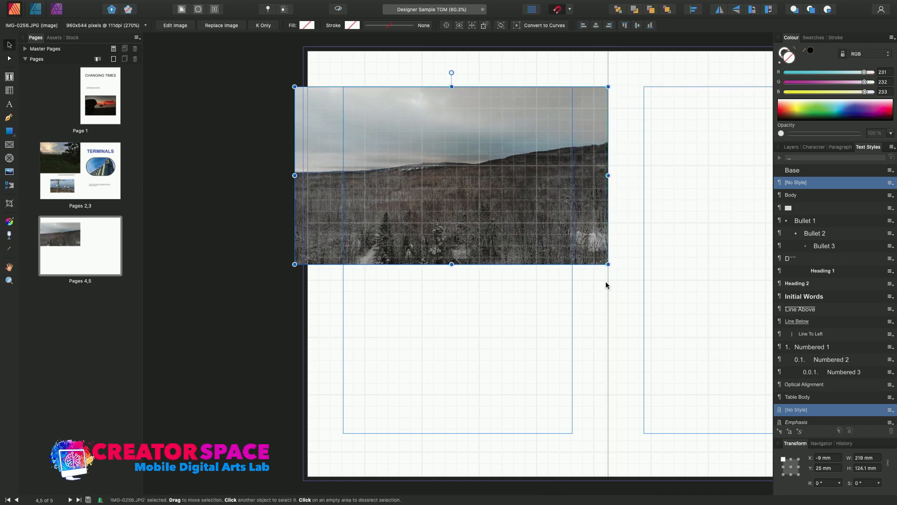
# Step: Enlarge the winter photo to about 539.1 by 305.5 mm and position it to cover the whole spread of pages 4 and 5
pyautogui.hscroll(2, 630, 333)
pyautogui.scroll(-1, 630, 333)
pyautogui.hscroll(4, 630, 330)
pyautogui.scroll(-1, 630, 329)
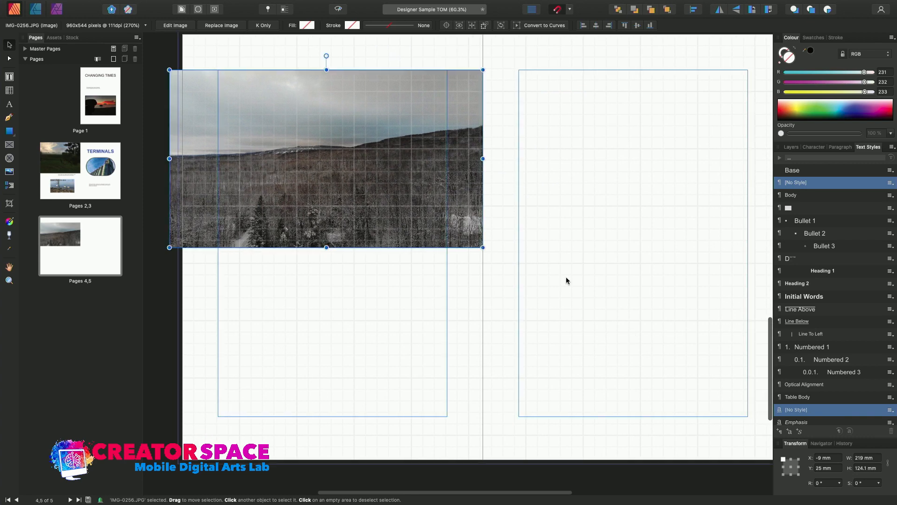
pyautogui.hscroll(2, 552, 298)
pyautogui.scroll(-1, 552, 298)
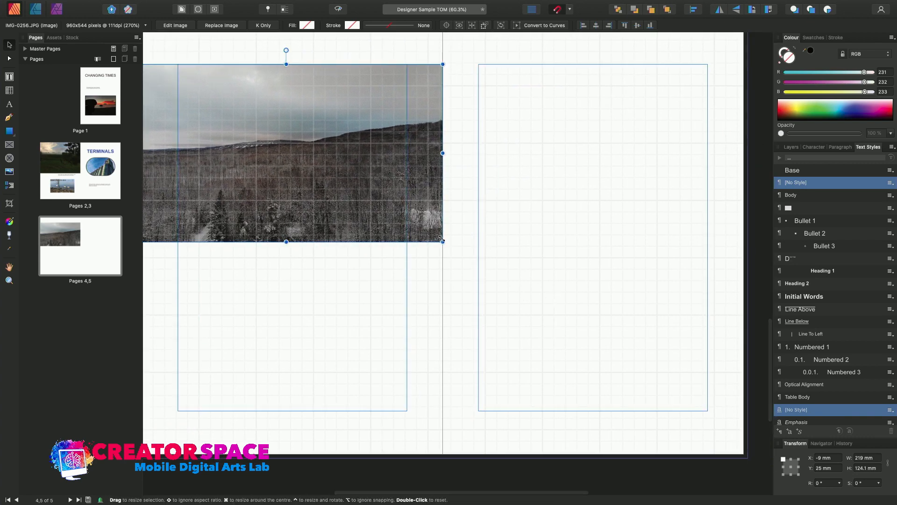
pyautogui.moveTo(443, 241); pyautogui.dragTo(753, 484)
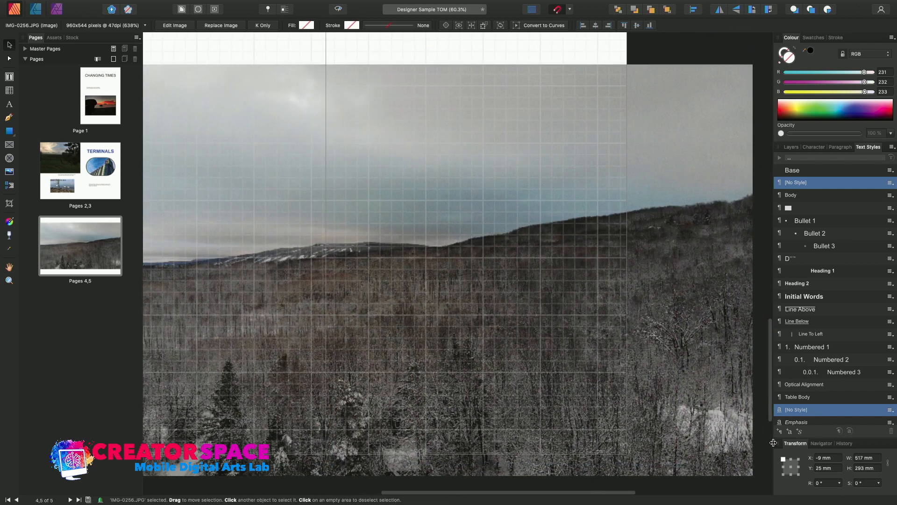
pyautogui.moveTo(260, 205); pyautogui.dragTo(218, 166)
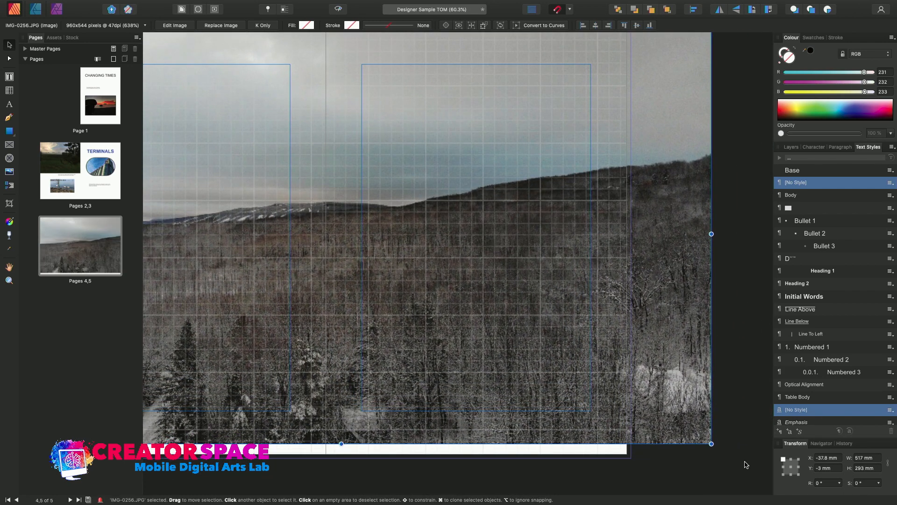
pyautogui.moveTo(711, 443); pyautogui.dragTo(736, 468)
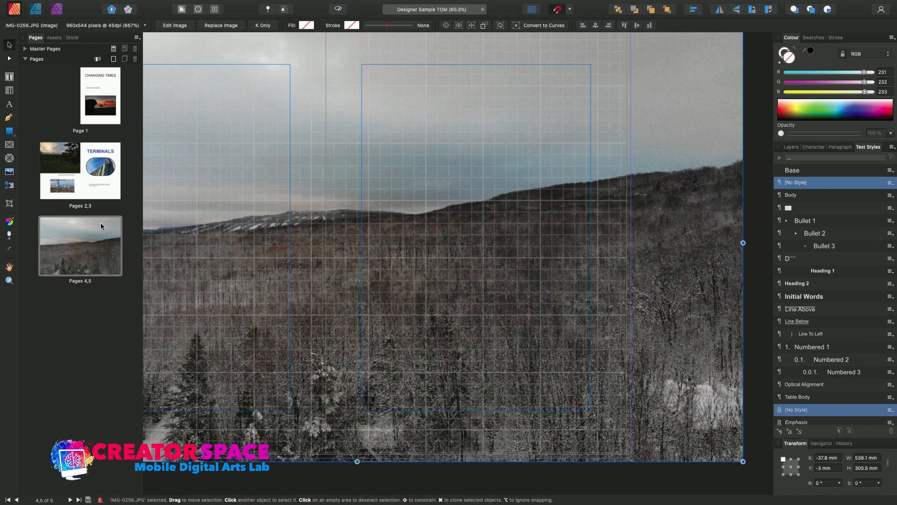
# Step: Examine the layout of all spreads together, from page 1 through pages 4 and 5
pyautogui.click(98, 101)
pyautogui.click(59, 173)
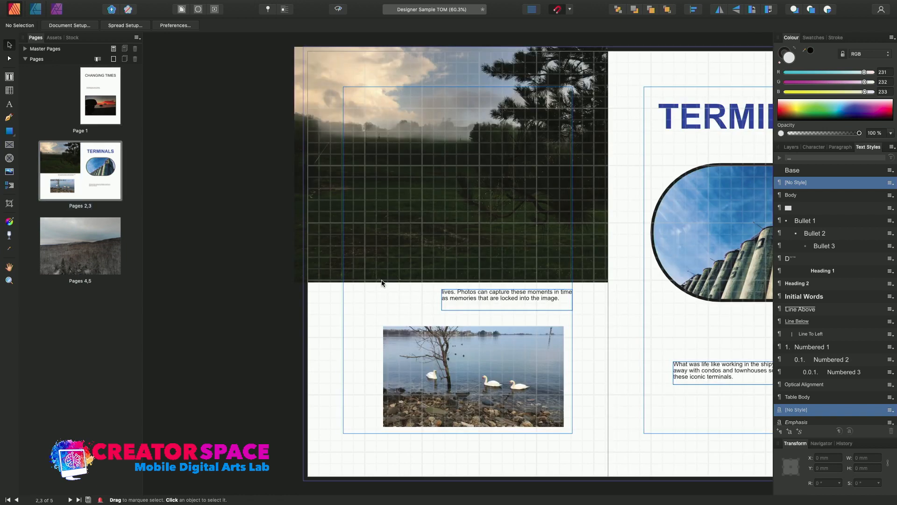
pyautogui.scroll(-6, 382, 282)
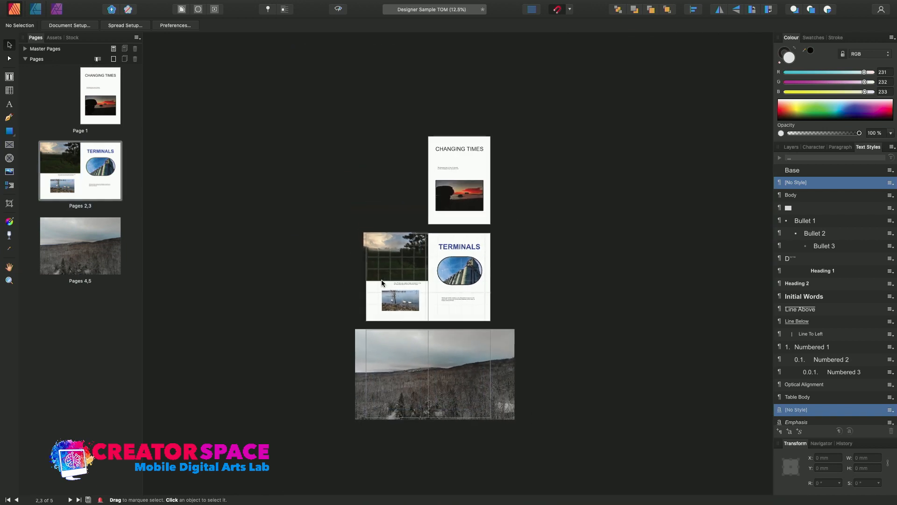
pyautogui.scroll(1, 381, 282)
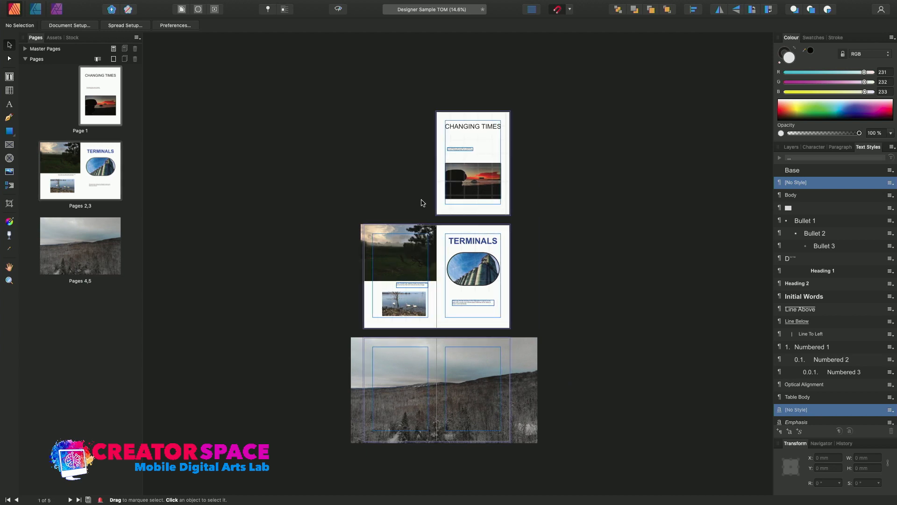
pyautogui.click(410, 253)
pyautogui.click(467, 269)
pyautogui.click(435, 386)
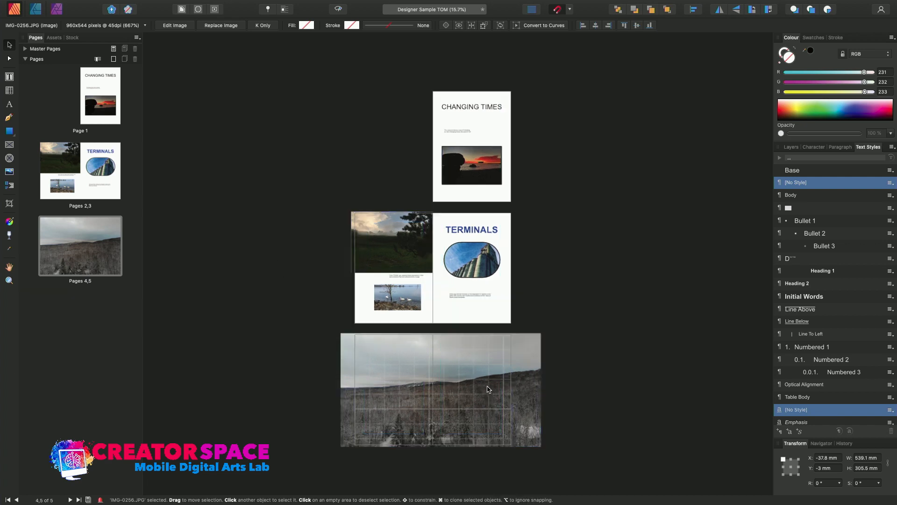
# Step: Add the art text heading "WINTER IS..........BRRRRRR" across the sky of the winter photo on pages 4 and 5
pyautogui.scroll(5, 489, 395)
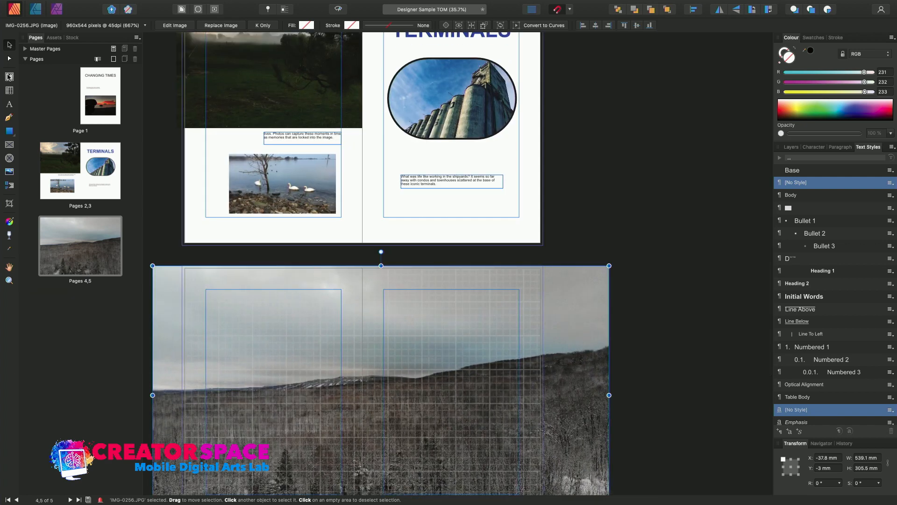
pyautogui.click(9, 106)
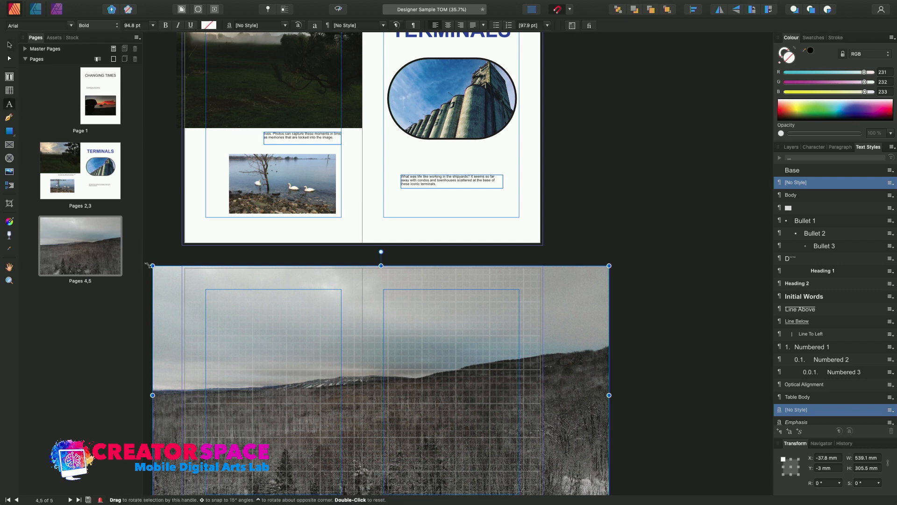
pyautogui.click(219, 306)
pyautogui.write('W')
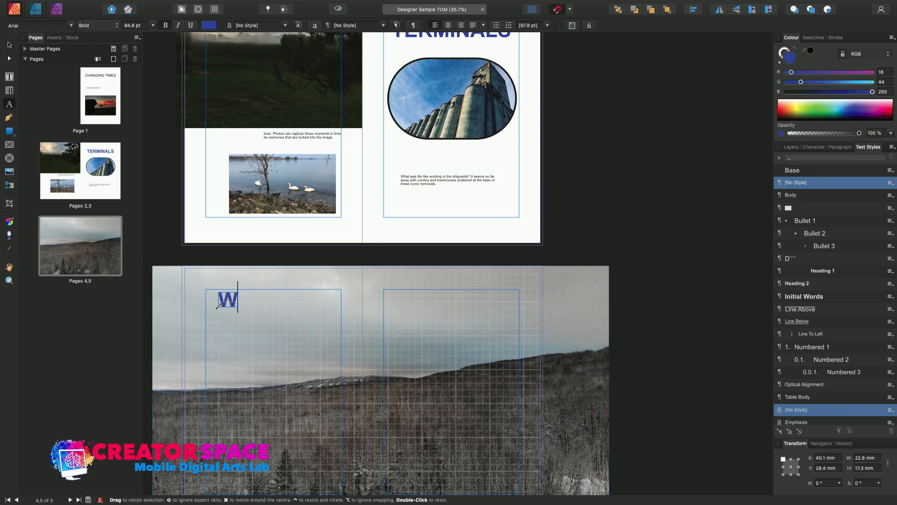
pyautogui.write('INTER IS')
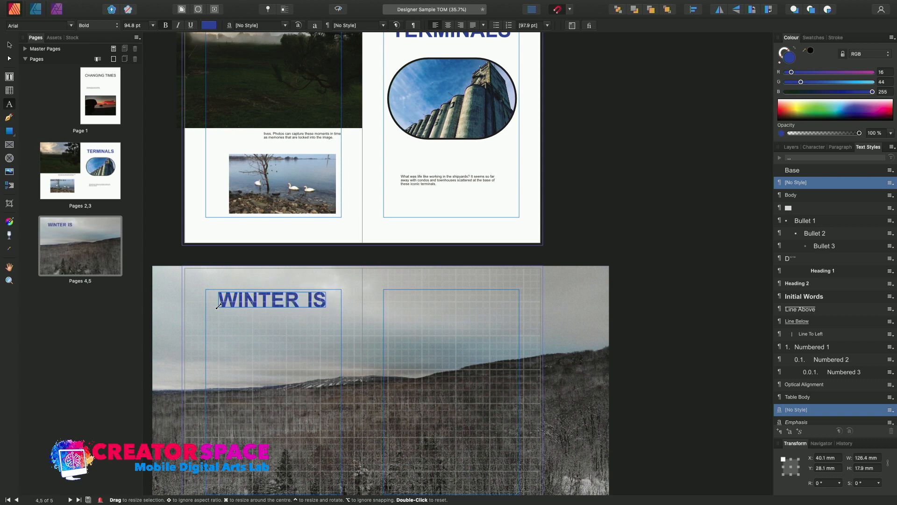
pyautogui.write('.........BRRRRRR')
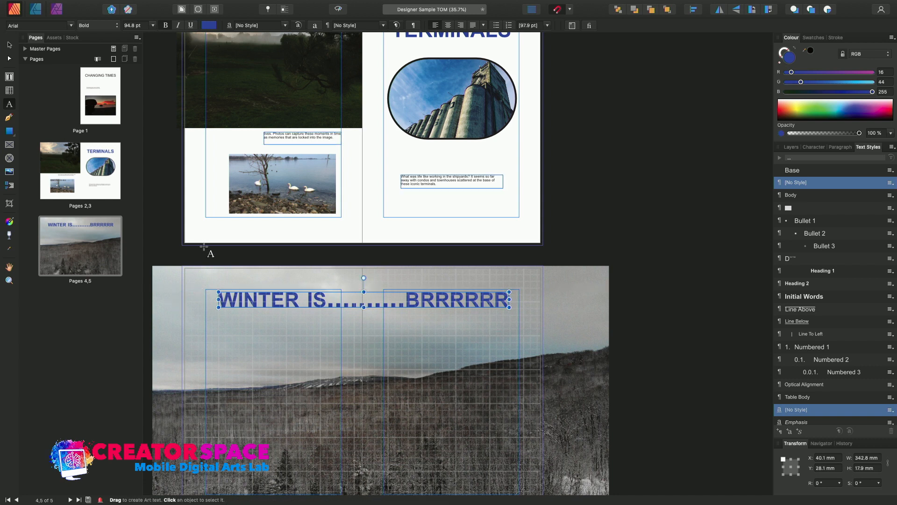
pyautogui.scroll(15, 363, 206)
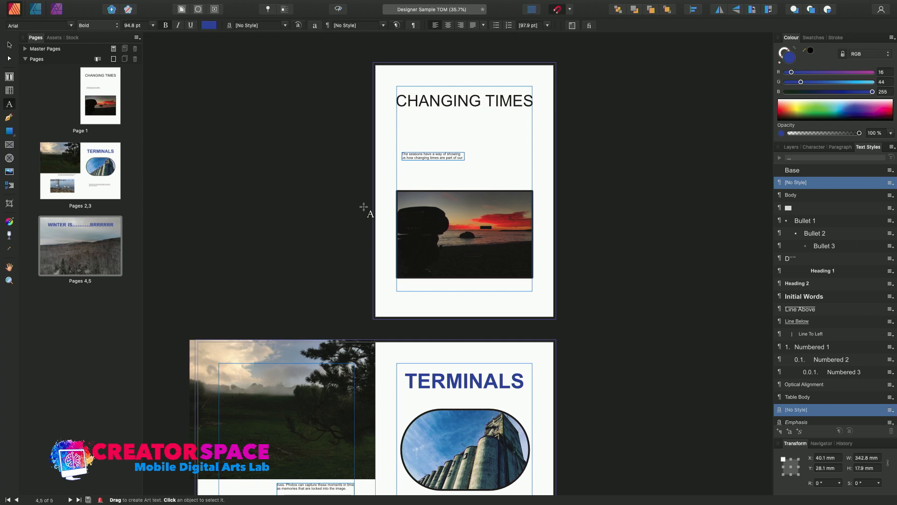
pyautogui.click(428, 210)
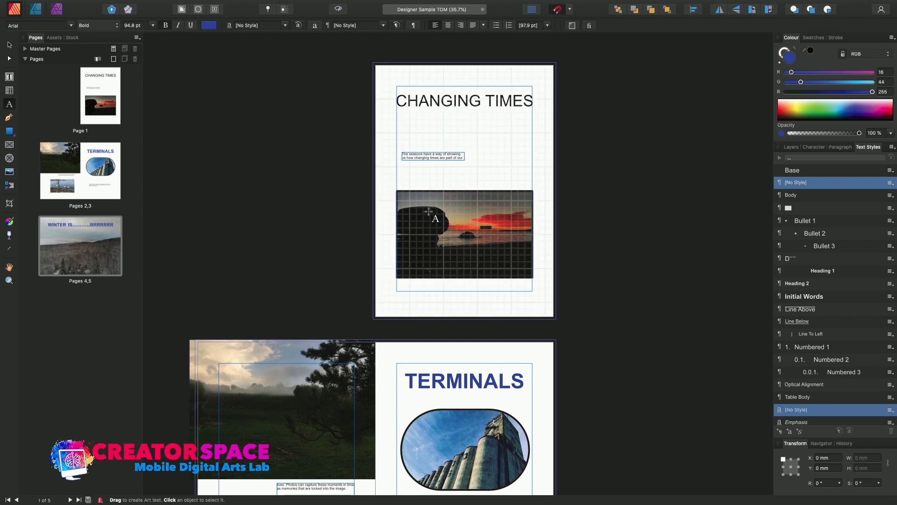
pyautogui.click(479, 451)
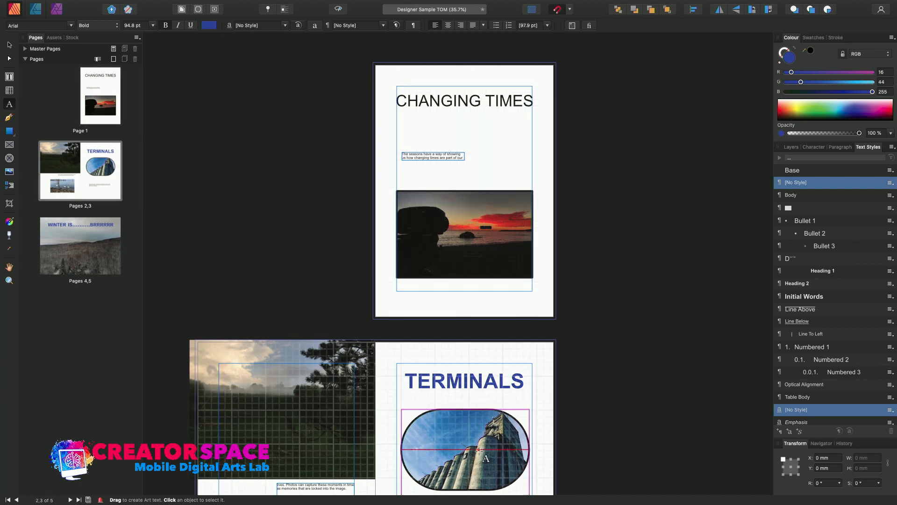
pyautogui.scroll(-6, 479, 451)
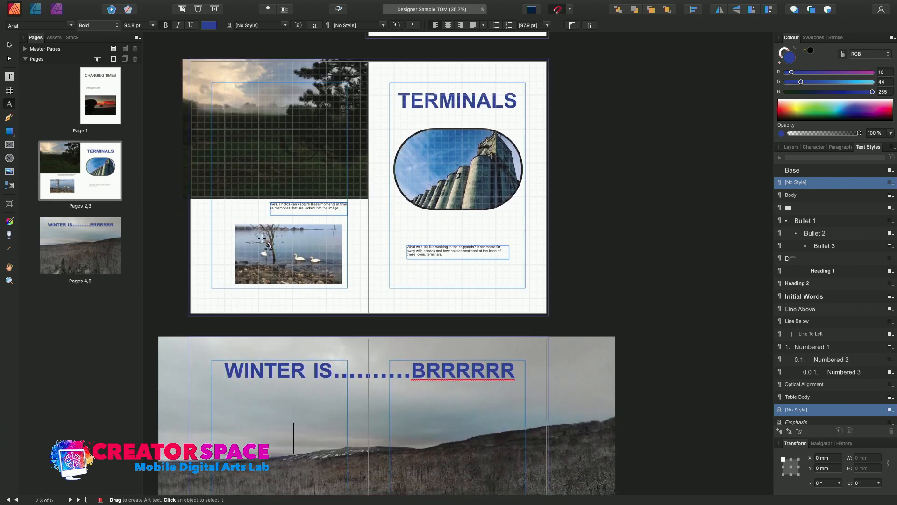
# Step: Give the swan picture frame on page 2 a yellow-green stroke with hue 59, saturation 61 and lightness 49
pyautogui.click(10, 47)
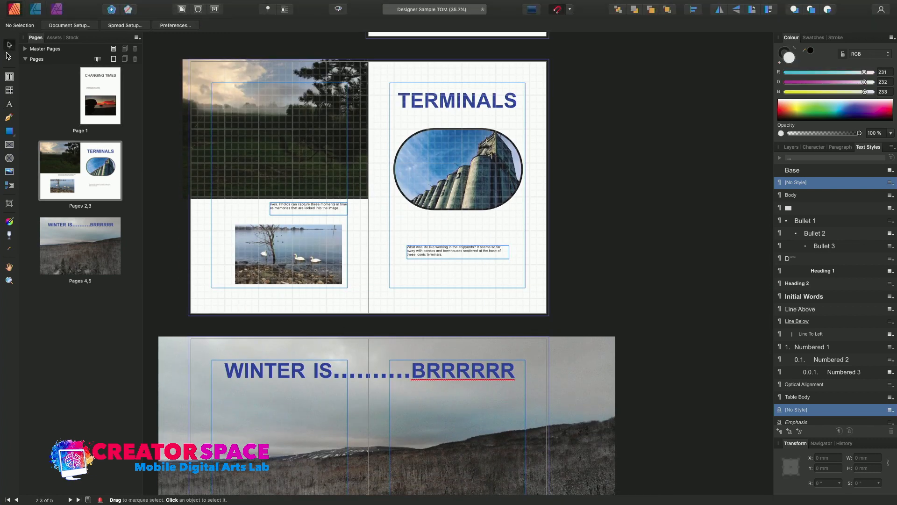
pyautogui.click(258, 241)
pyautogui.scroll(5, 257, 237)
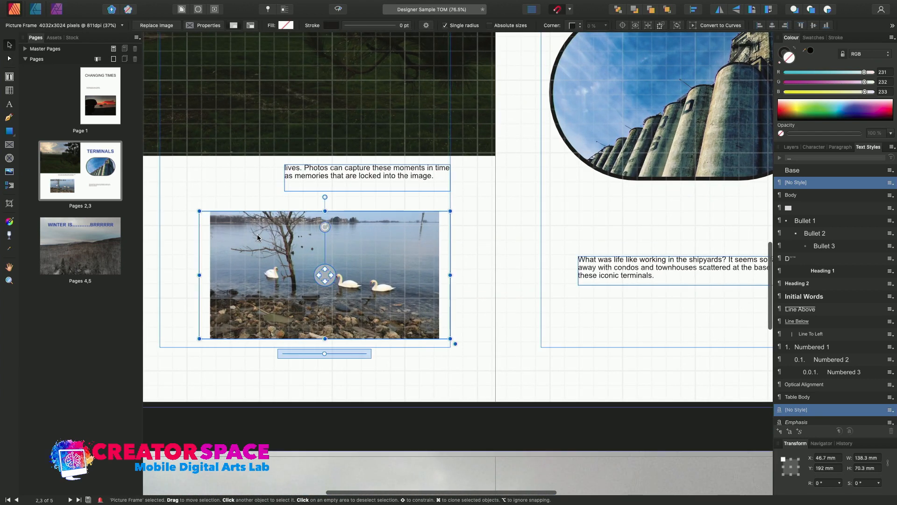
pyautogui.scroll(1, 258, 234)
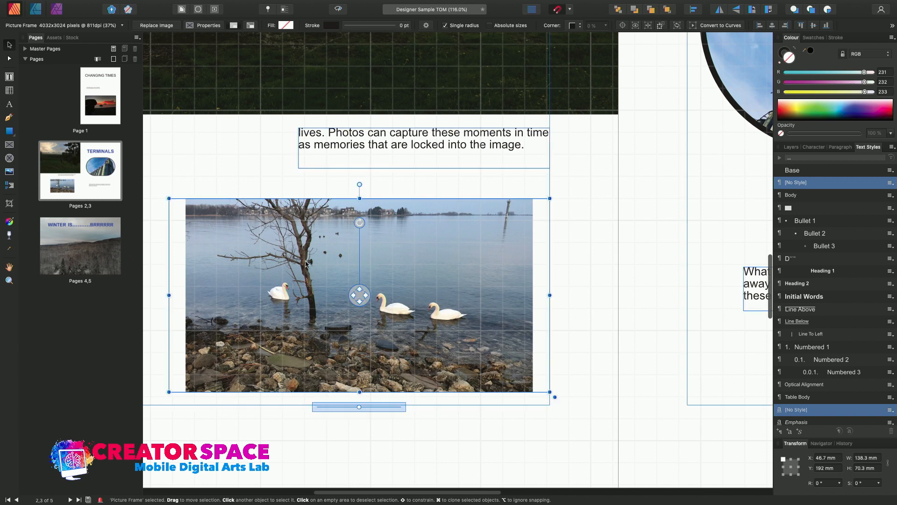
pyautogui.scroll(1, 317, 264)
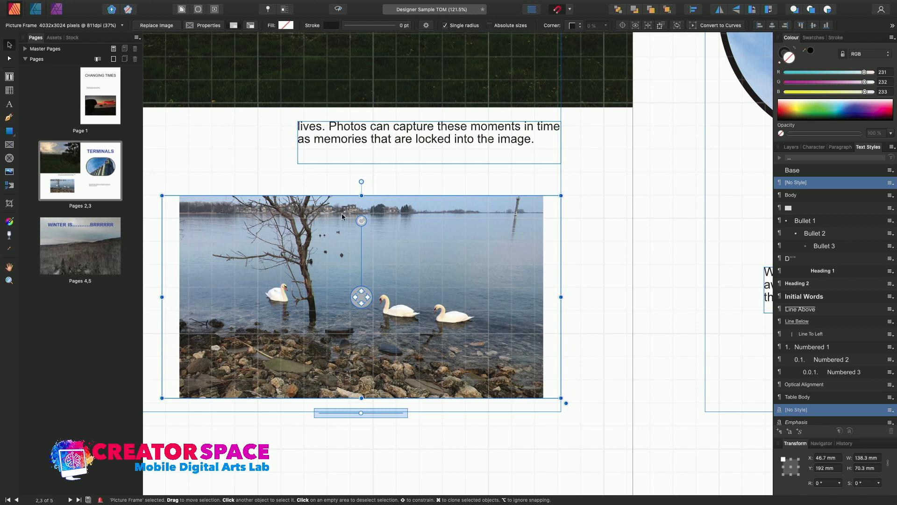
pyautogui.click(331, 26)
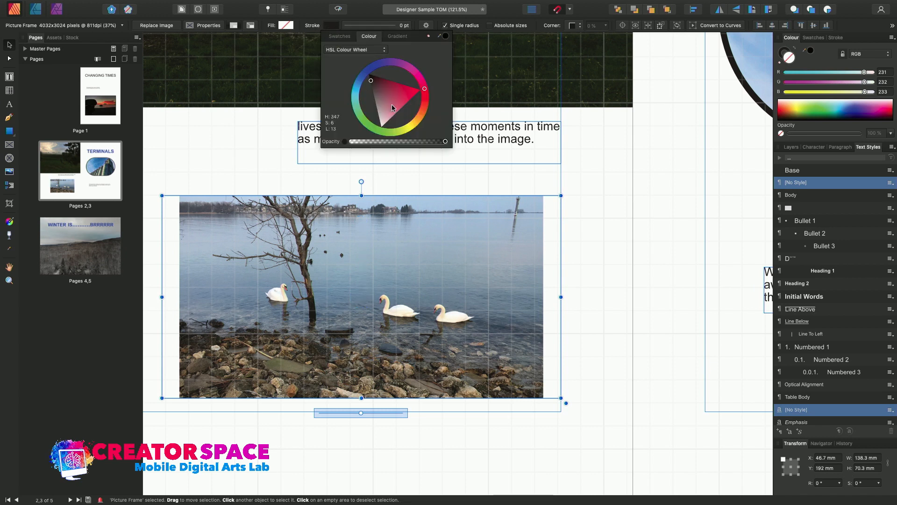
pyautogui.click(403, 96)
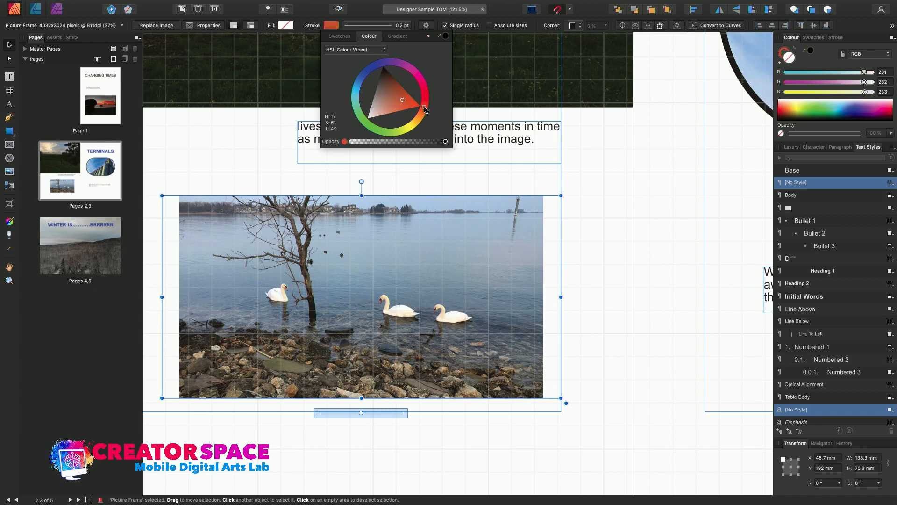
pyautogui.click(407, 129)
pyautogui.moveTo(407, 129); pyautogui.dragTo(409, 127)
# Step: Set the swan frame's stroke width to 6.5 pt and enlarge the photo inside to 45% so it fills the frame
pyautogui.click(363, 27)
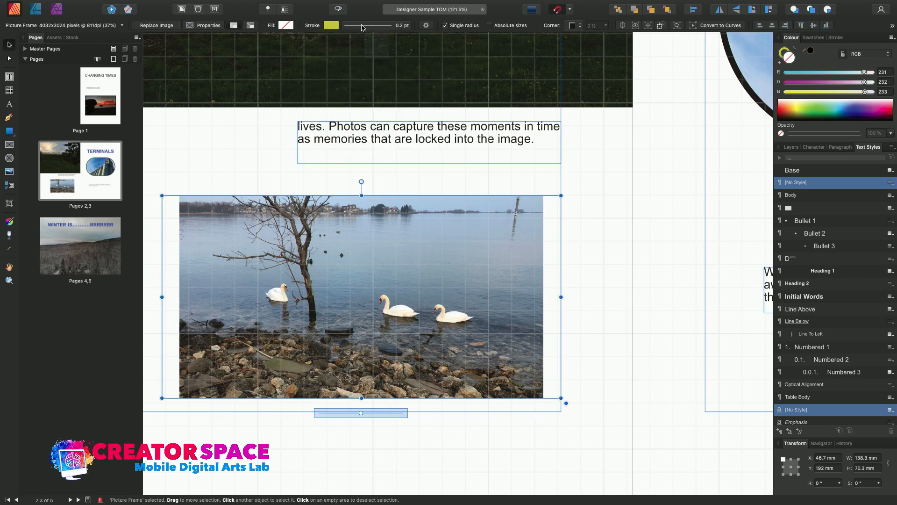
pyautogui.click(363, 27)
pyautogui.moveTo(346, 56); pyautogui.dragTo(362, 56)
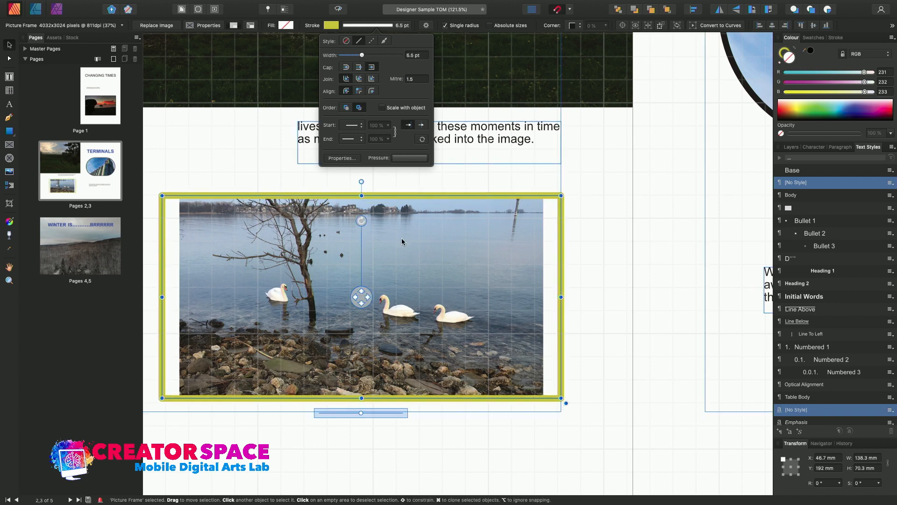
pyautogui.moveTo(359, 415); pyautogui.dragTo(371, 414)
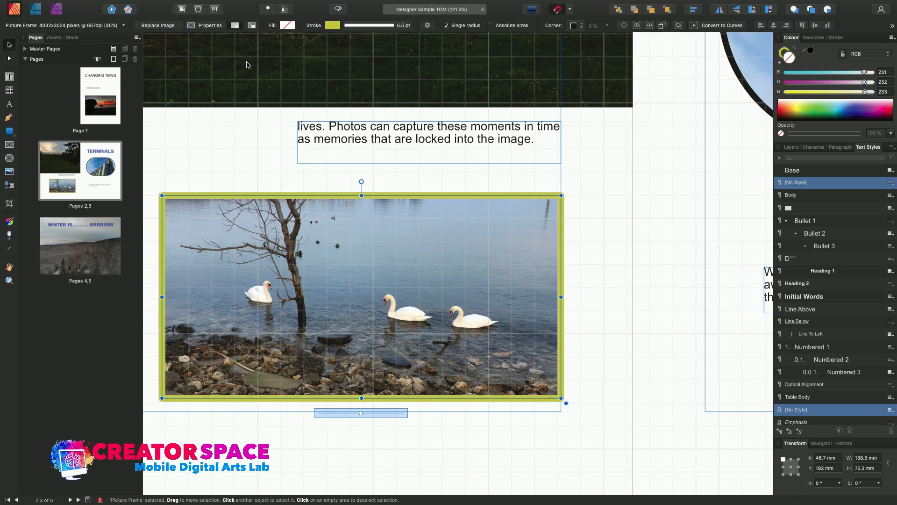
# Step: Recolour the swan frame's stroke to a muted blue-grey with hue 225, saturation 17 and lightness 59
pyautogui.click(332, 25)
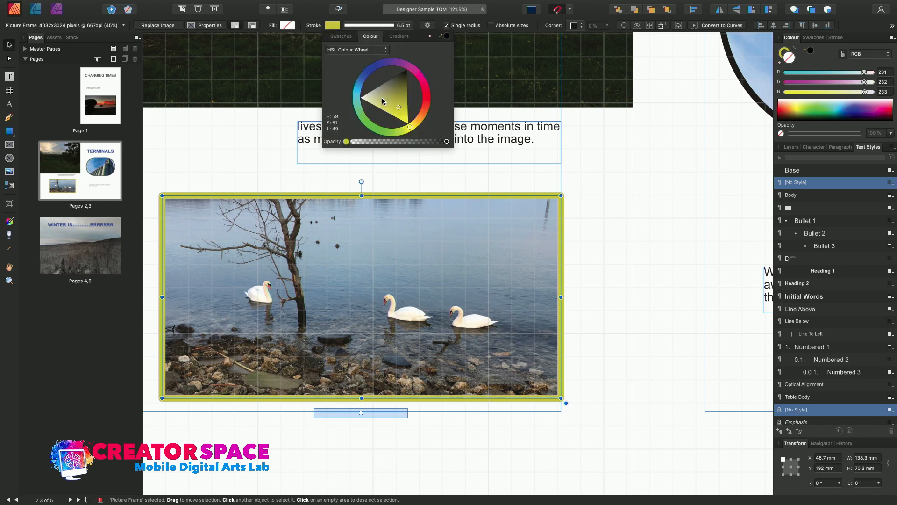
pyautogui.moveTo(399, 109)
pyautogui.mouseDown()
pyautogui.moveTo(402, 76)
pyautogui.moveTo(368, 91)
pyautogui.mouseUp()
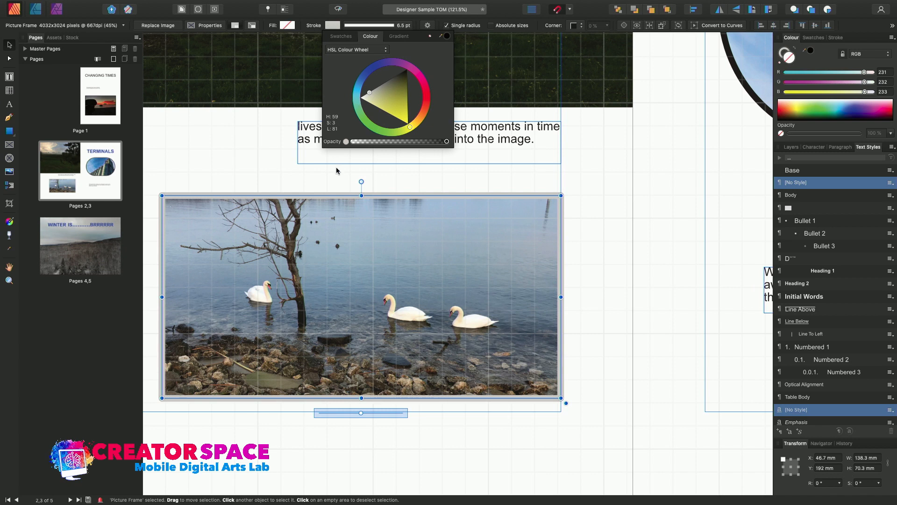
pyautogui.click(406, 118)
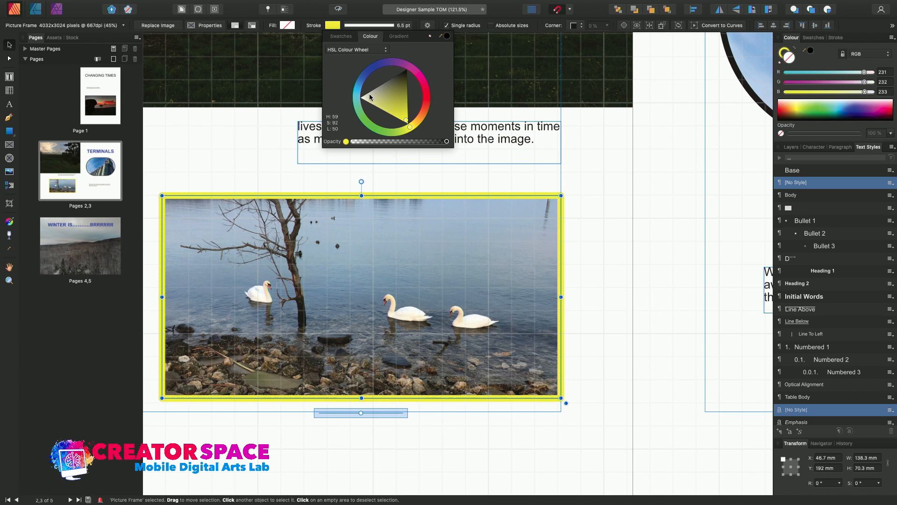
pyautogui.moveTo(370, 97); pyautogui.dragTo(371, 89)
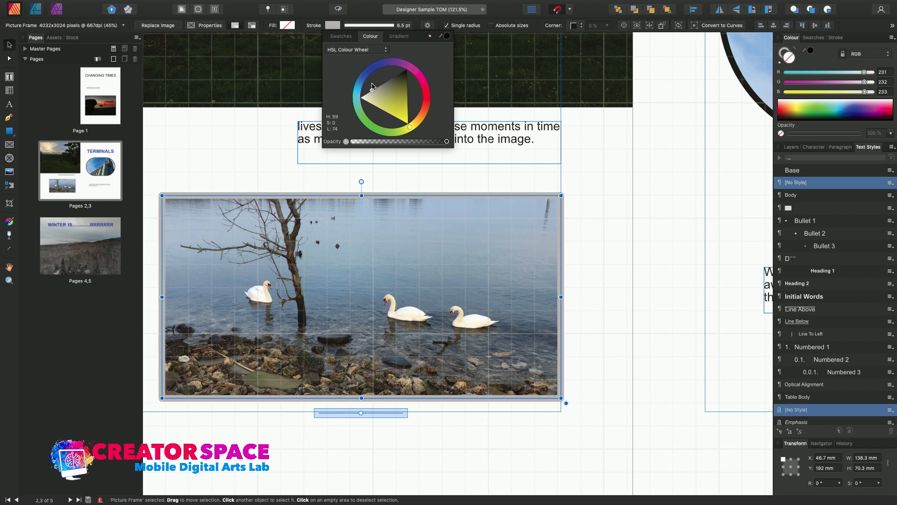
pyautogui.click(367, 72)
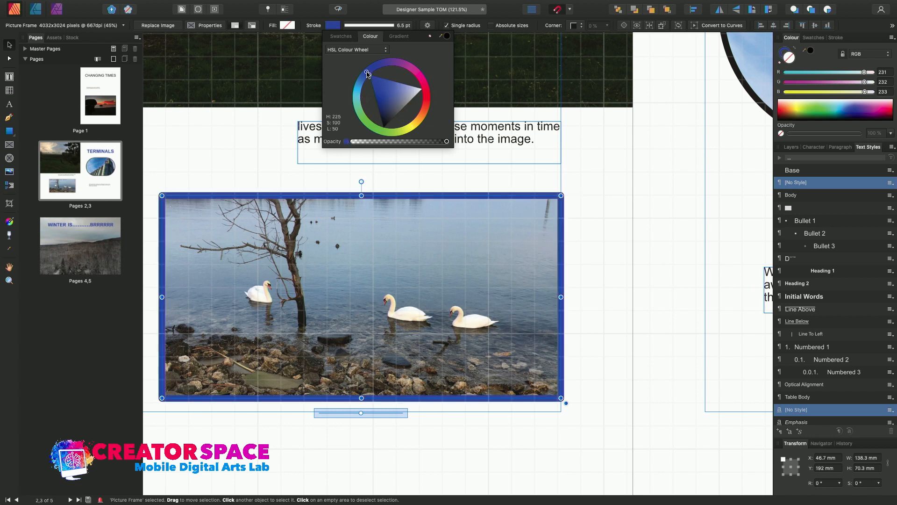
pyautogui.moveTo(392, 92); pyautogui.dragTo(402, 102)
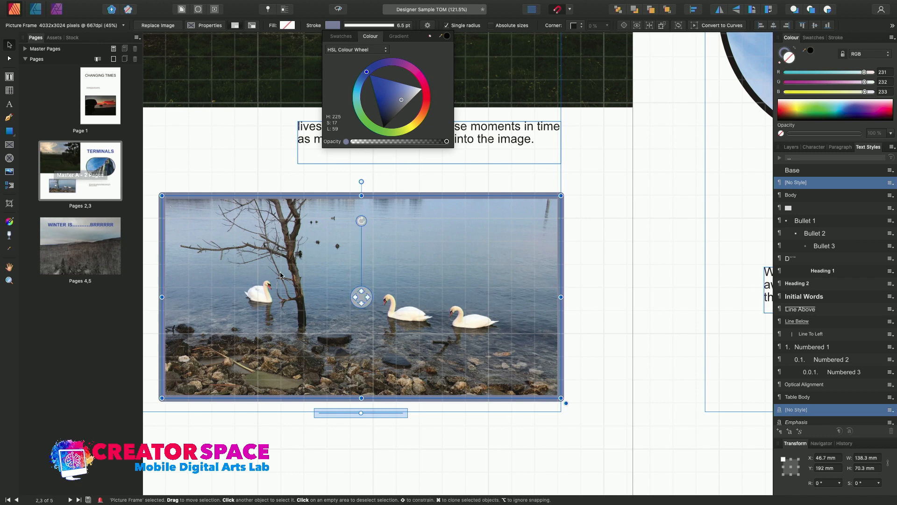
# Step: Apply concave corners to the swan picture frame with a corner radius of 41%
pyautogui.scroll(-5, 281, 276)
pyautogui.scroll(-4, 281, 276)
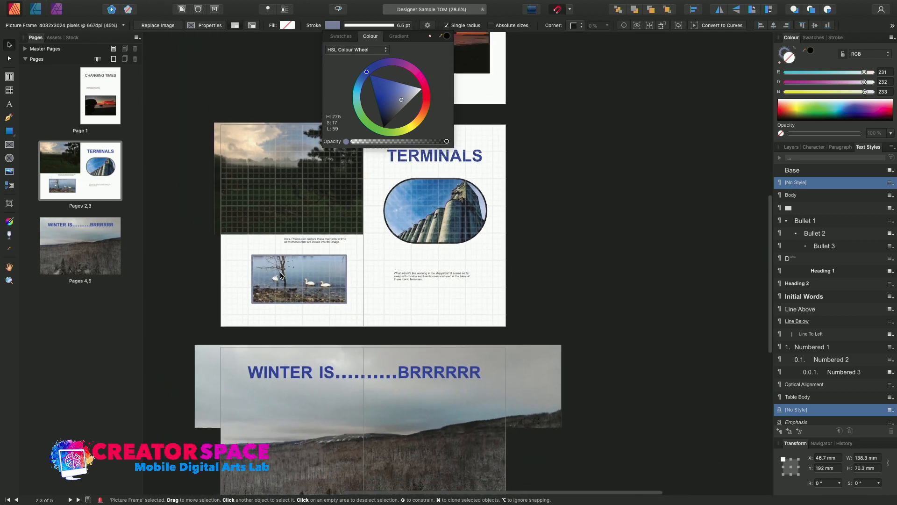
pyautogui.scroll(2, 280, 276)
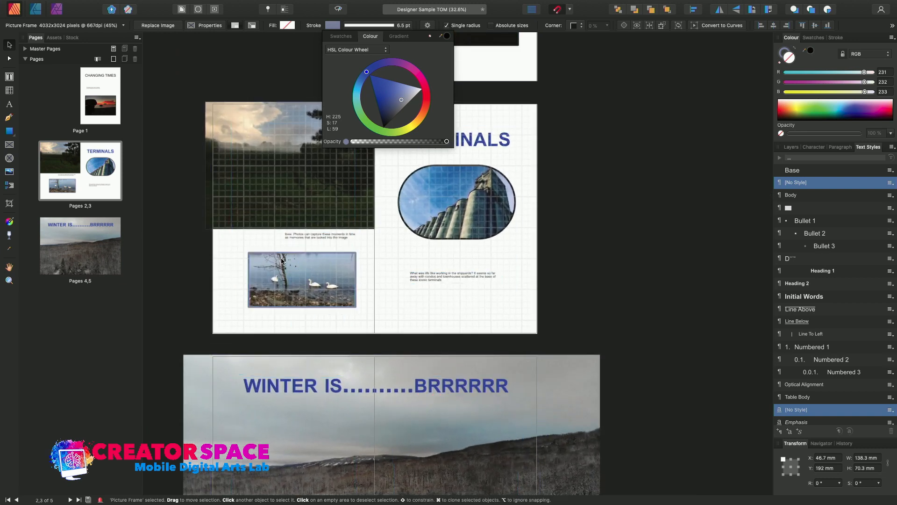
pyautogui.scroll(1, 282, 260)
pyautogui.scroll(3, 290, 271)
pyautogui.scroll(1, 291, 271)
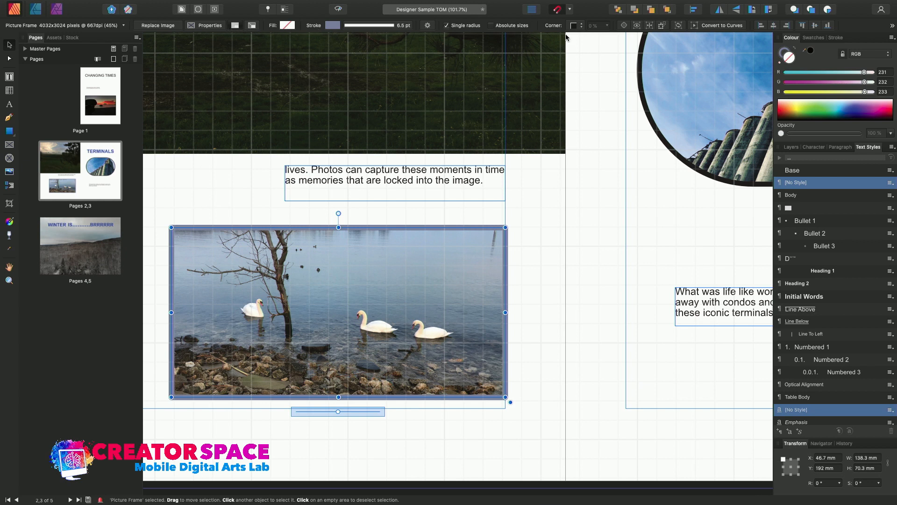
pyautogui.click(582, 27)
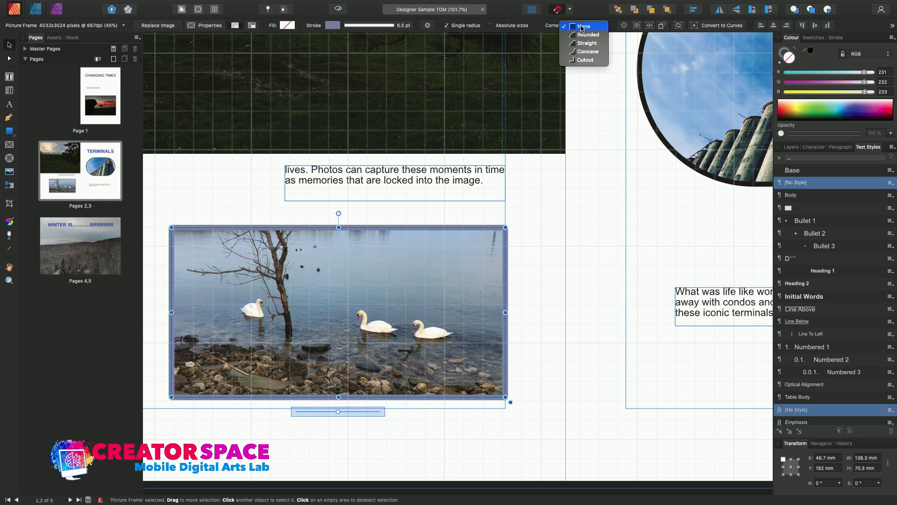
pyautogui.click(582, 51)
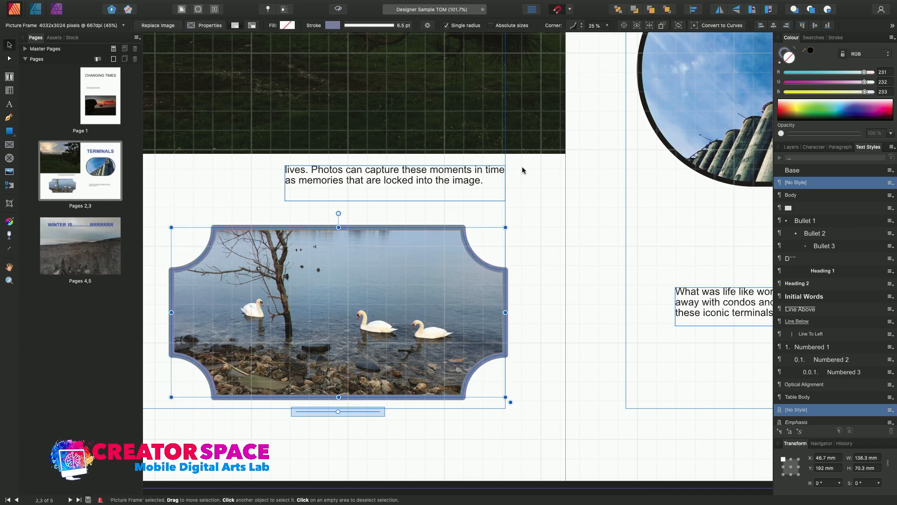
pyautogui.click(608, 26)
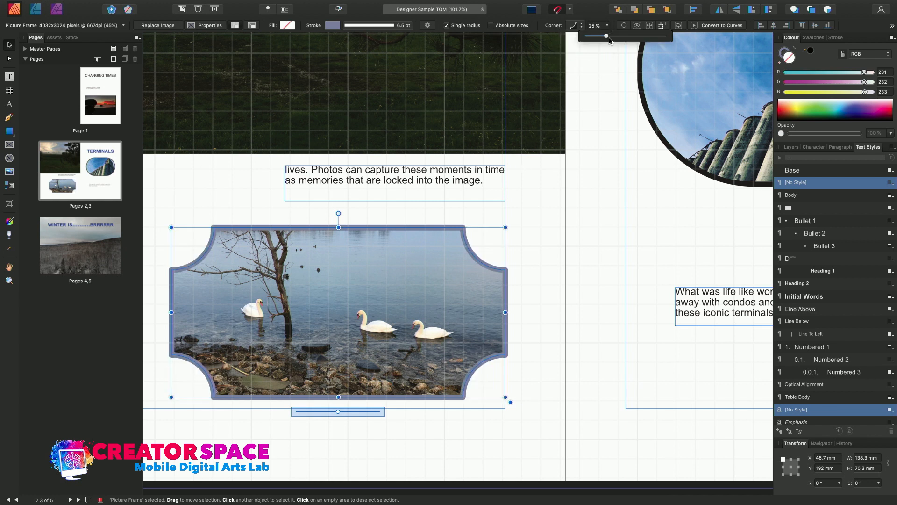
pyautogui.moveTo(607, 38); pyautogui.dragTo(620, 40)
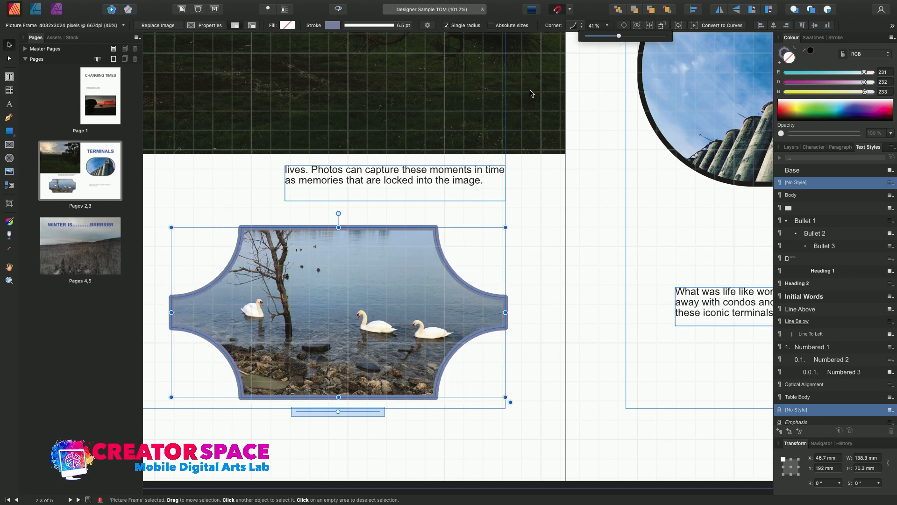
pyautogui.click(523, 181)
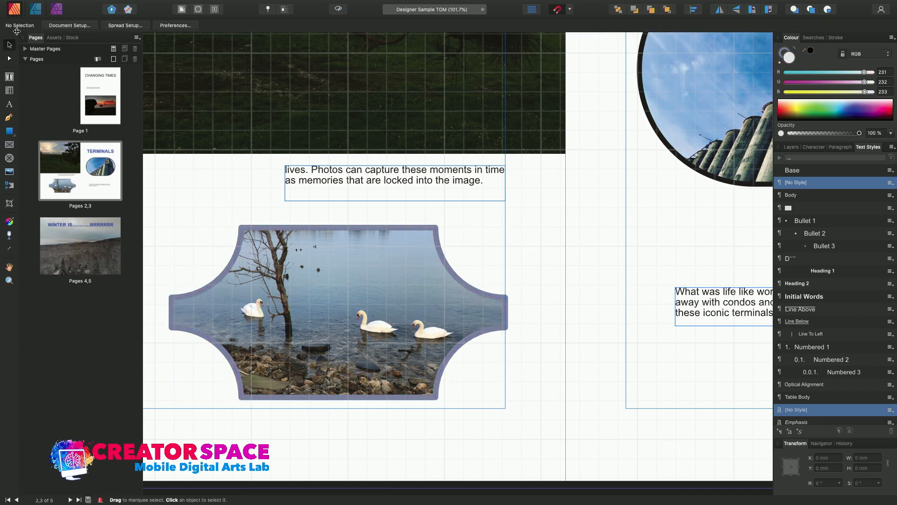
# Step: Examine how the linked text flows from page 1 to page 2, along with the surrounding picture frames and headings
pyautogui.scroll(-6, 276, 157)
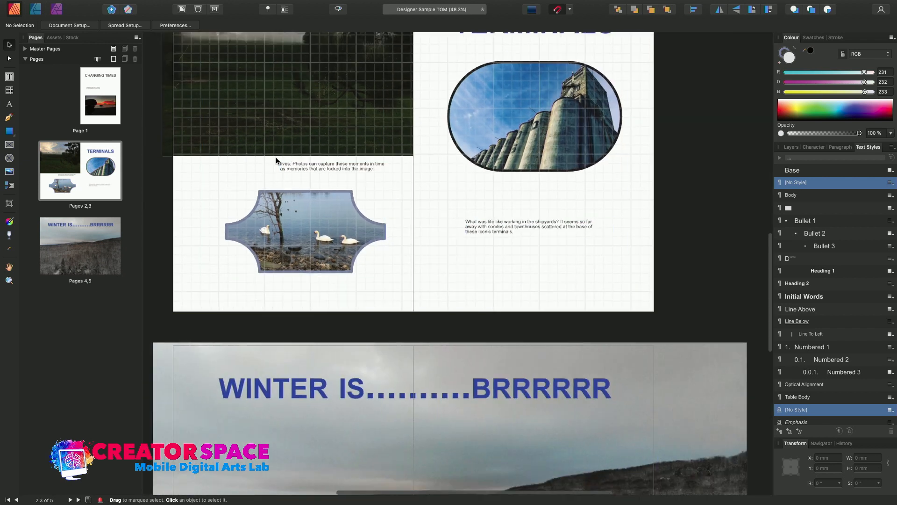
pyautogui.scroll(7, 301, 167)
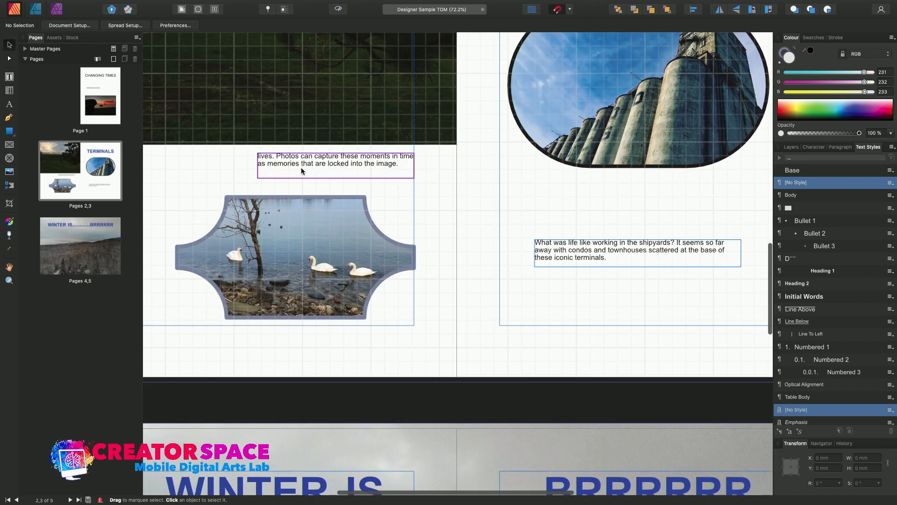
pyautogui.scroll(3, 301, 168)
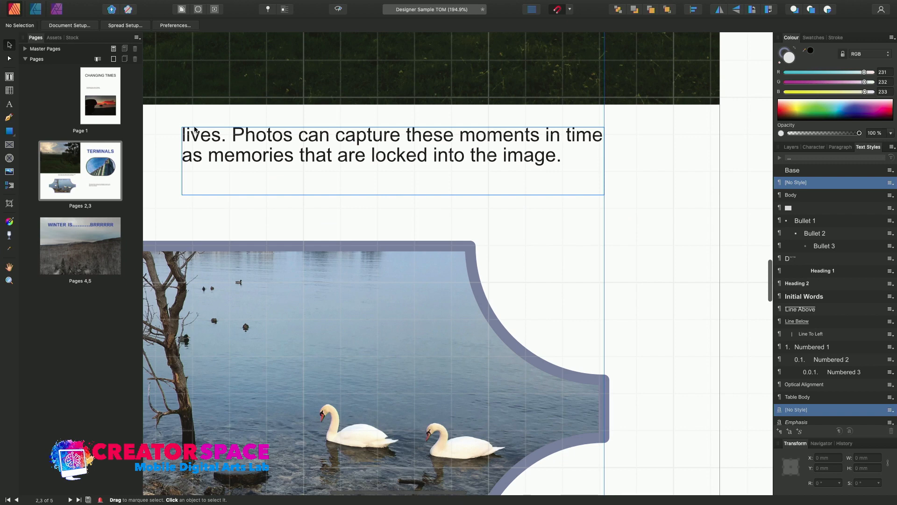
pyautogui.scroll(15, 297, 160)
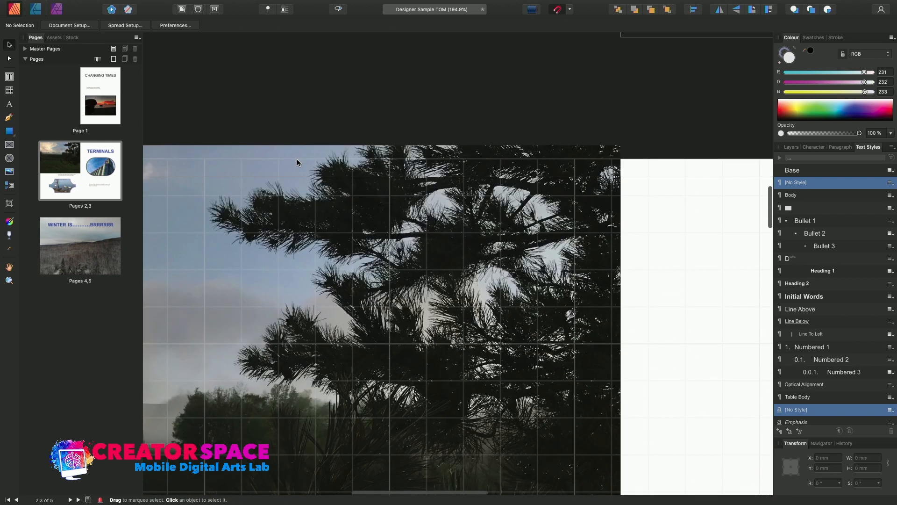
pyautogui.scroll(12, 297, 160)
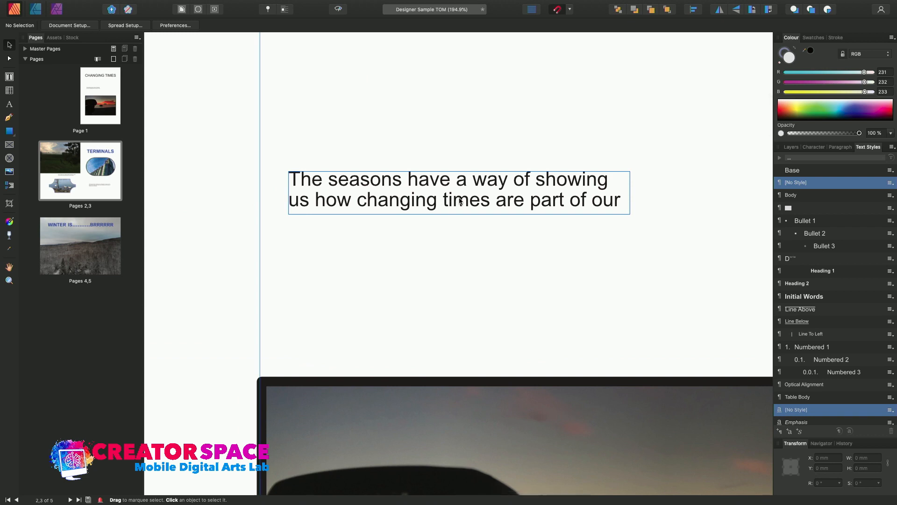
pyautogui.scroll(-20, 482, 263)
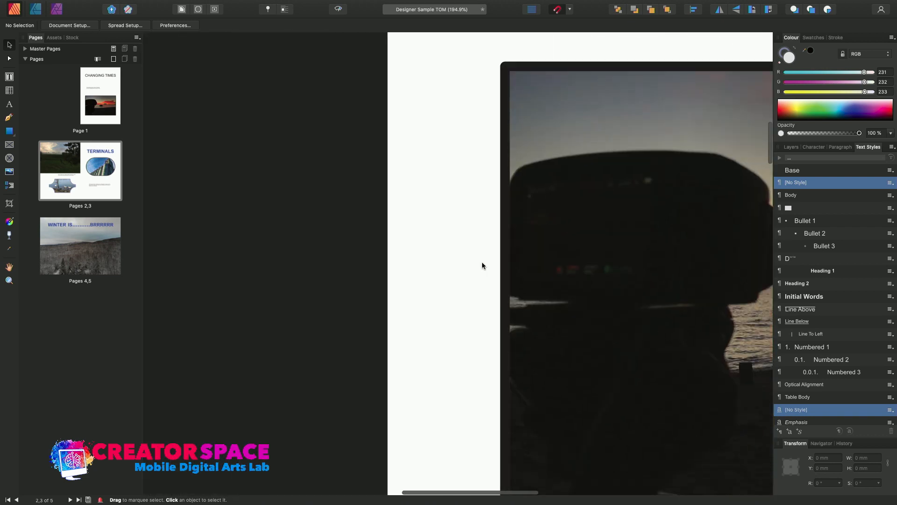
pyautogui.scroll(-15, 481, 264)
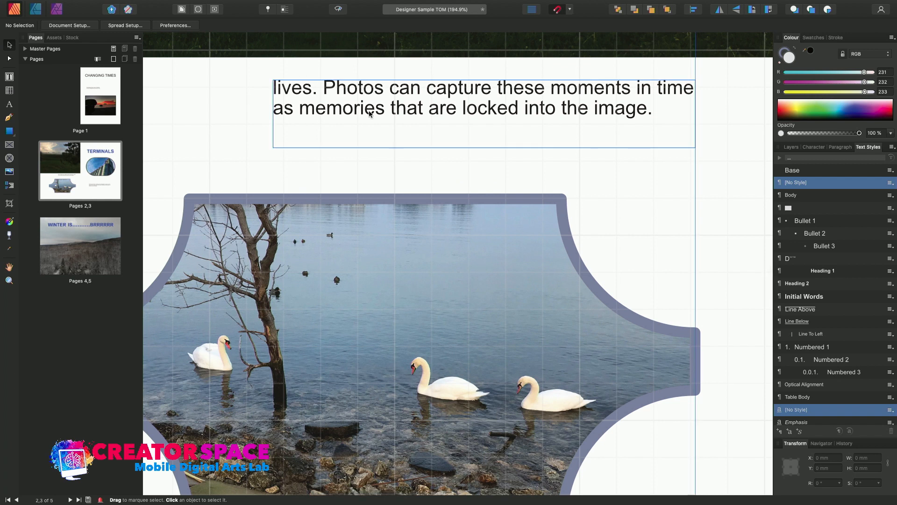
pyautogui.scroll(-6, 369, 114)
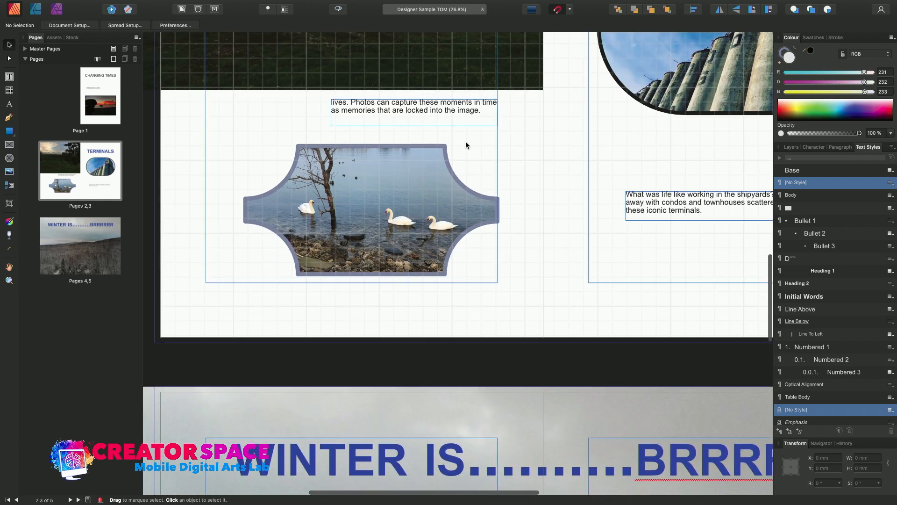
pyautogui.scroll(3, 488, 168)
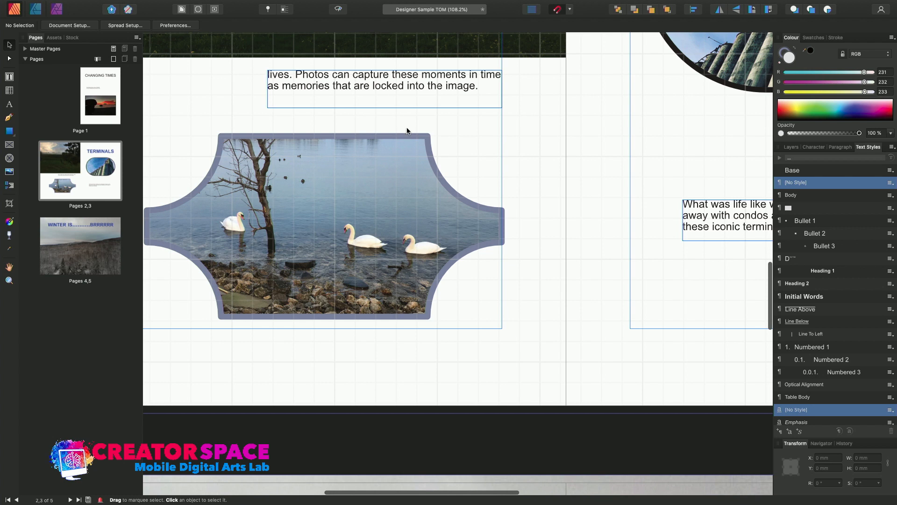
pyautogui.hscroll(10, 467, 147)
pyautogui.scroll(3, 467, 147)
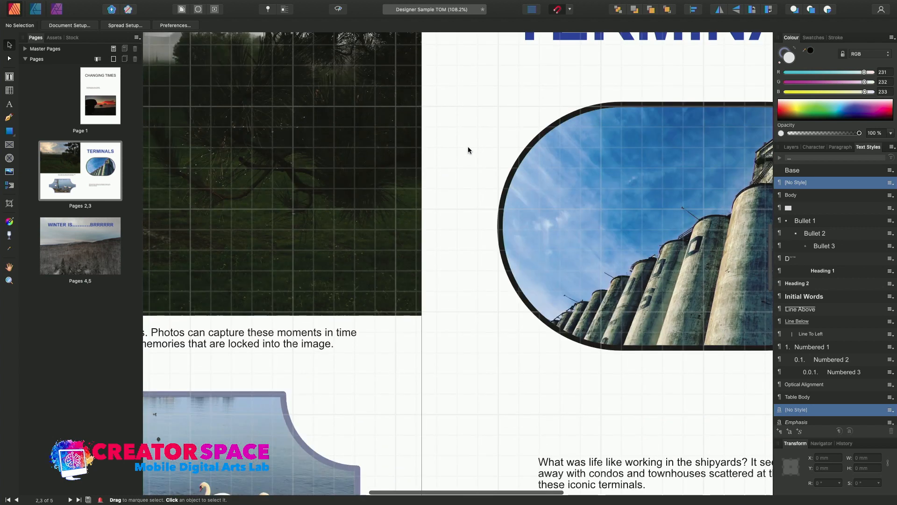
pyautogui.scroll(15, 467, 146)
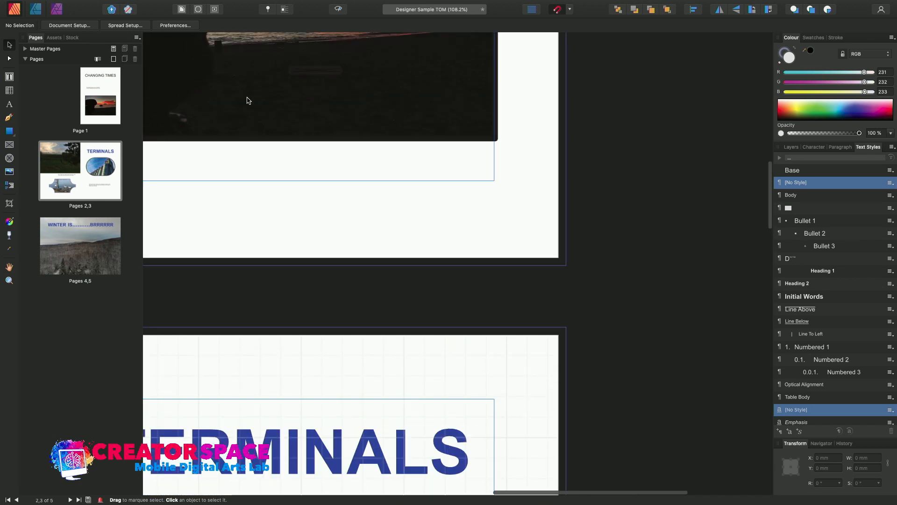
pyautogui.hscroll(-5, 248, 101)
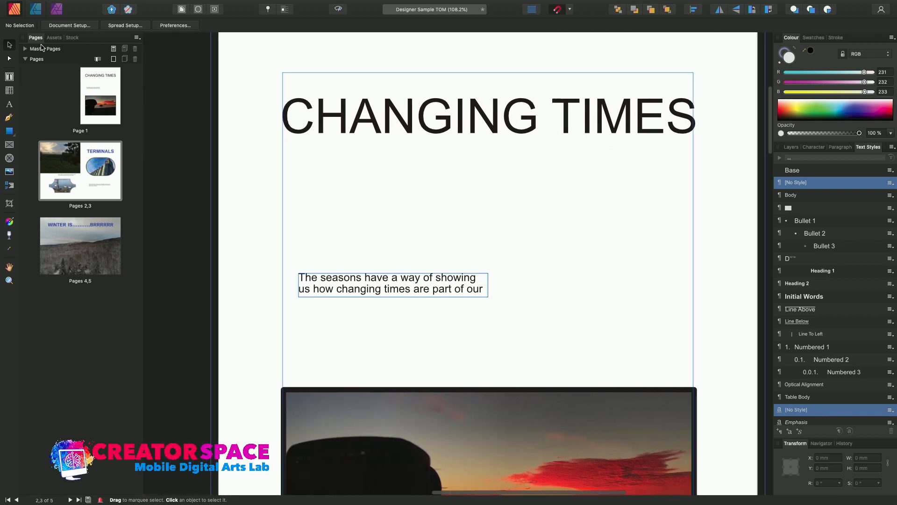
# Step: Trace the text link from the intro frame on page 1 to its continuation above the swan picture on page 2
pyautogui.click(391, 289)
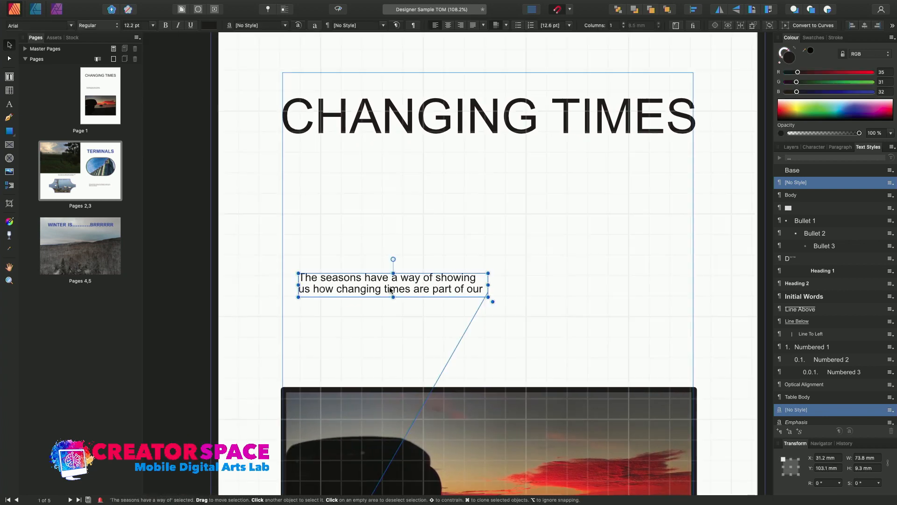
pyautogui.scroll(-15, 405, 431)
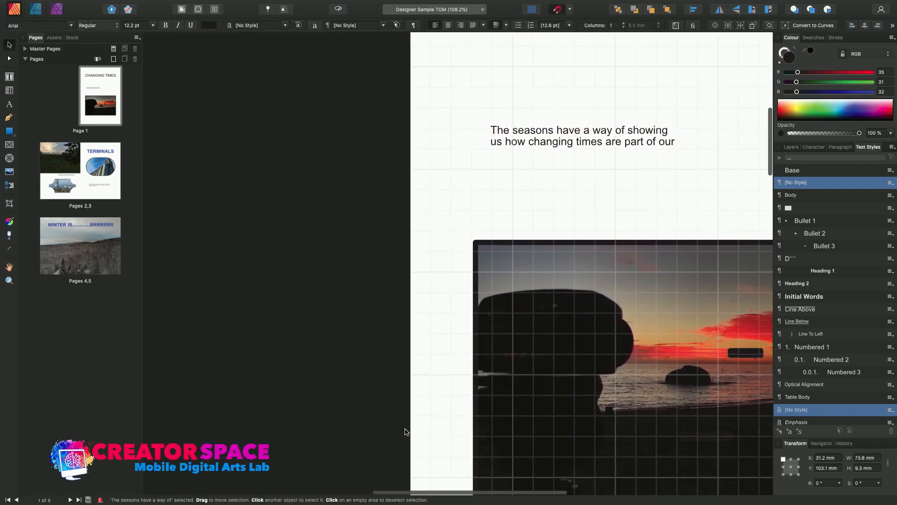
pyautogui.scroll(-10, 405, 432)
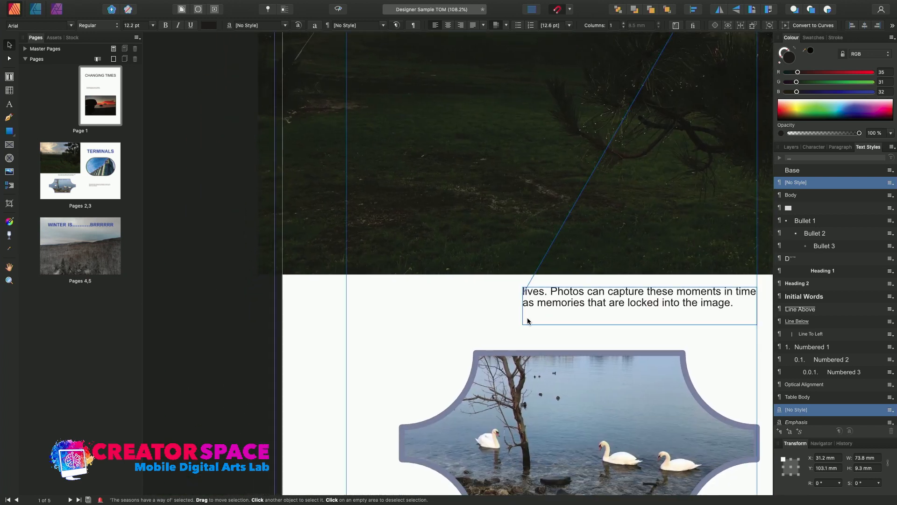
pyautogui.hscroll(10, 526, 322)
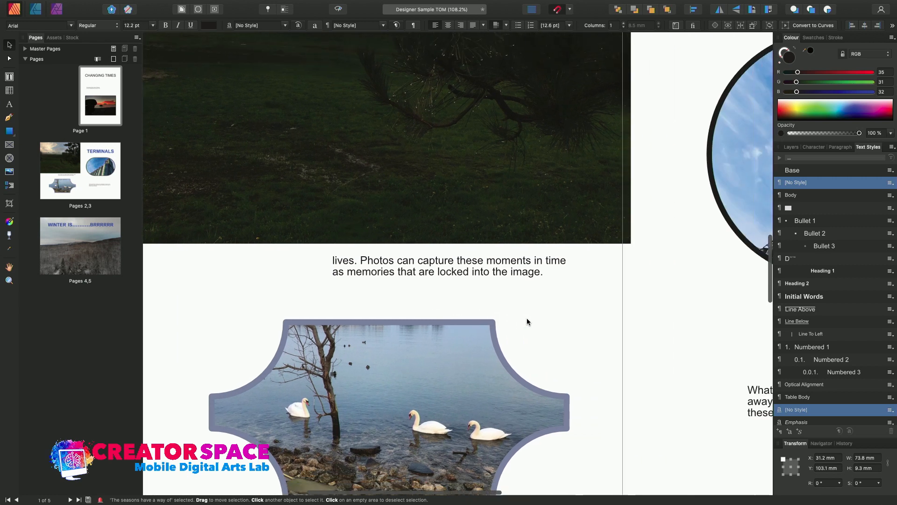
pyautogui.hscroll(1, 527, 322)
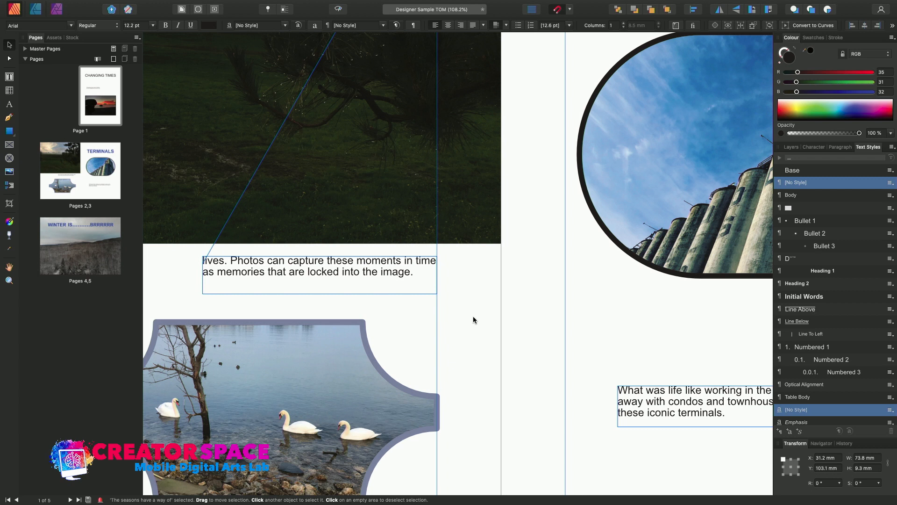
pyautogui.scroll(-6, 480, 314)
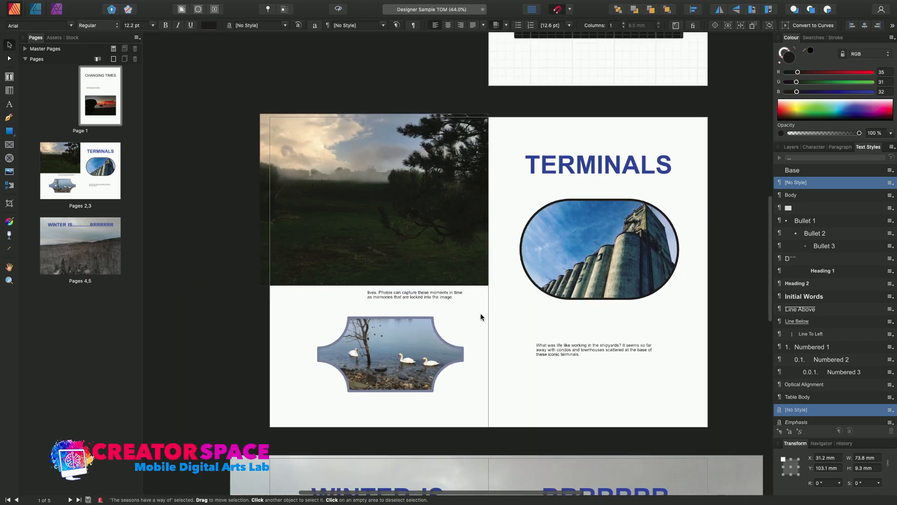
pyautogui.scroll(-3, 481, 317)
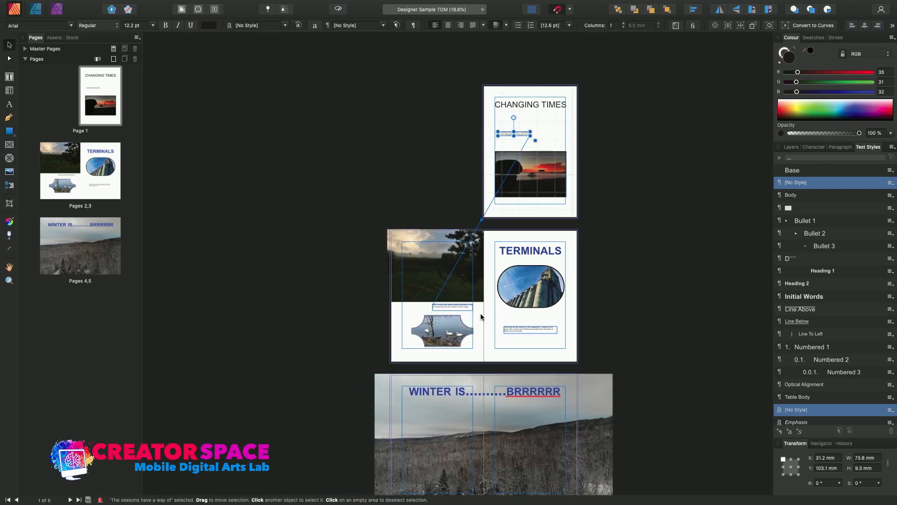
# Step: Review the sunset, meadow, terminals and swan pictures, then the full-spread winter photo on pages 4 and 5
pyautogui.click(525, 175)
pyautogui.click(459, 244)
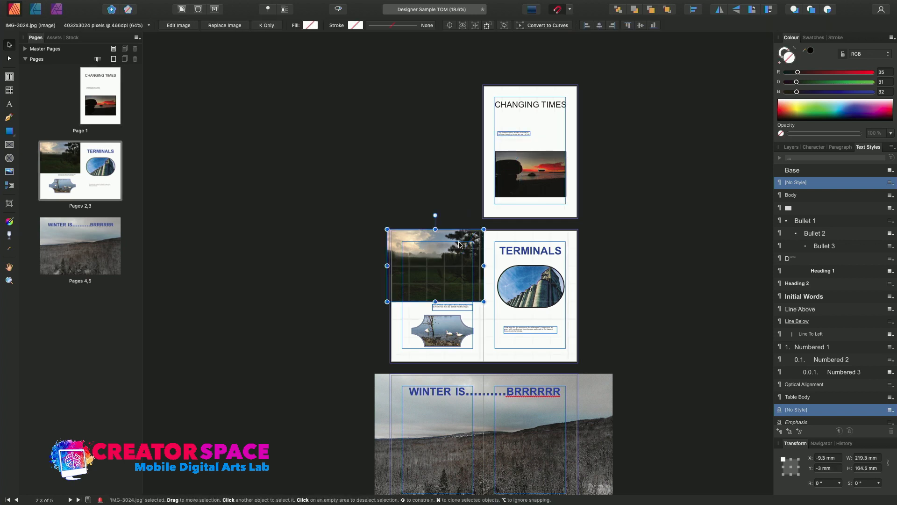
pyautogui.click(514, 288)
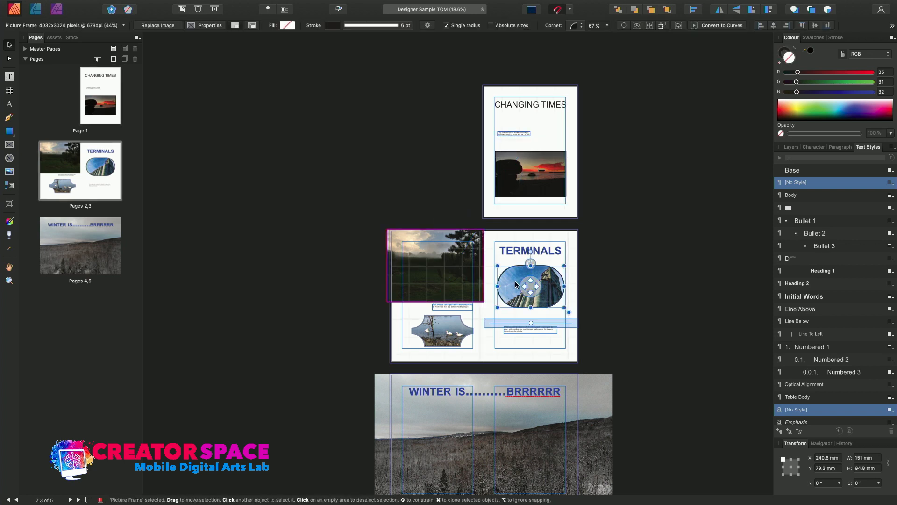
pyautogui.click(446, 323)
pyautogui.scroll(4, 447, 323)
pyautogui.scroll(3, 445, 306)
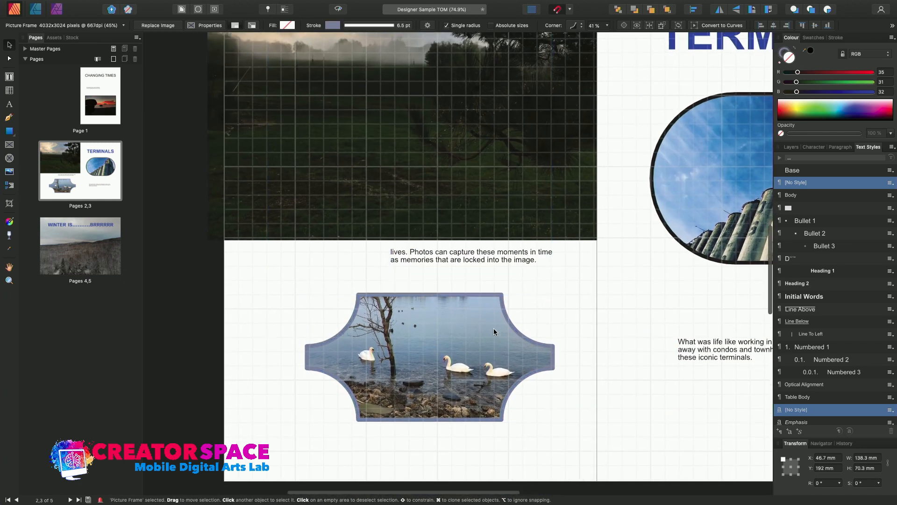
pyautogui.scroll(-15, 494, 328)
pyautogui.scroll(12, 494, 331)
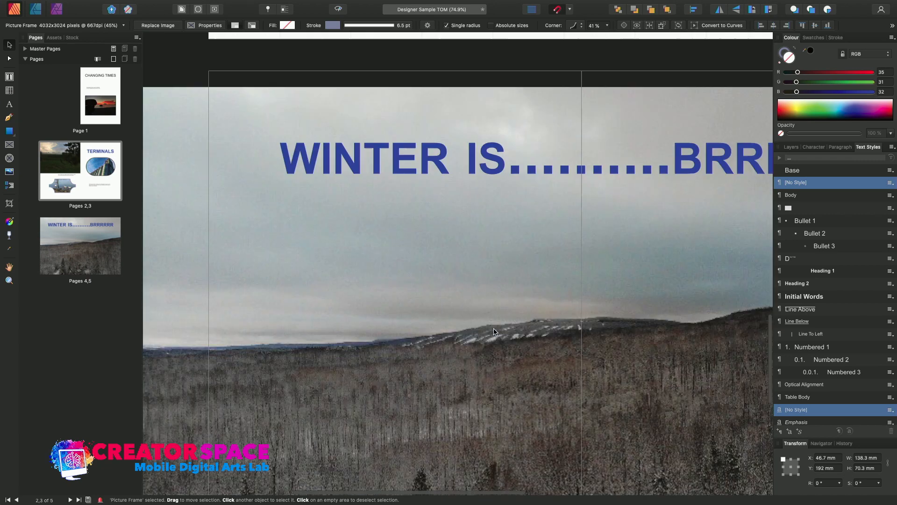
pyautogui.scroll(-3, 493, 331)
pyautogui.scroll(-2, 493, 332)
pyautogui.scroll(-1, 493, 333)
pyautogui.scroll(-3, 493, 332)
pyautogui.click(453, 256)
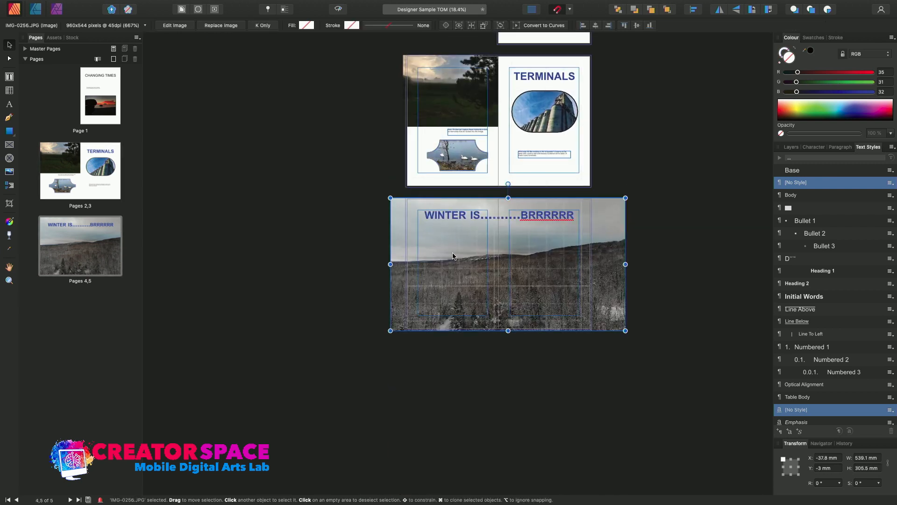
# Step: Draw a picture frame about 171 × 102 mm below the heading on page 4 and start placing an image in it
pyautogui.scroll(4, 452, 256)
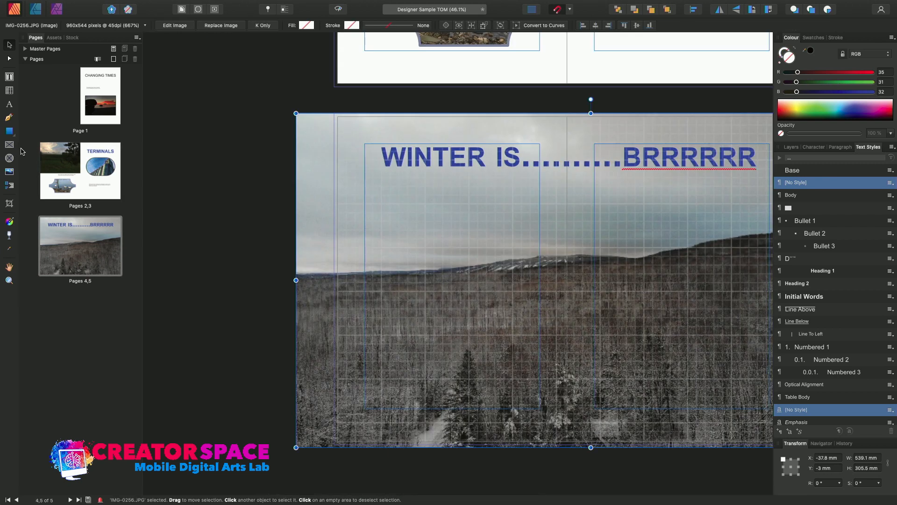
pyautogui.click(6, 146)
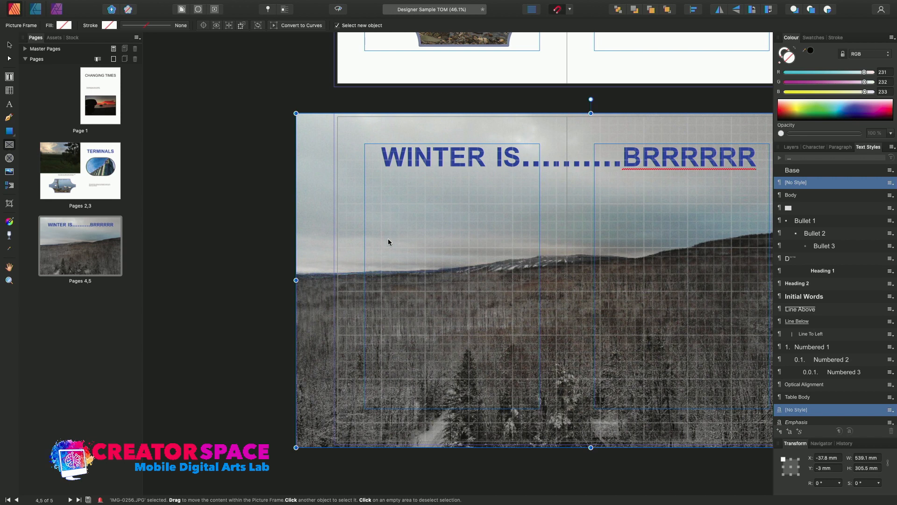
pyautogui.moveTo(381, 239); pyautogui.dragTo(567, 349)
pyautogui.moveTo(145, 2)
pyautogui.click(95, 5)
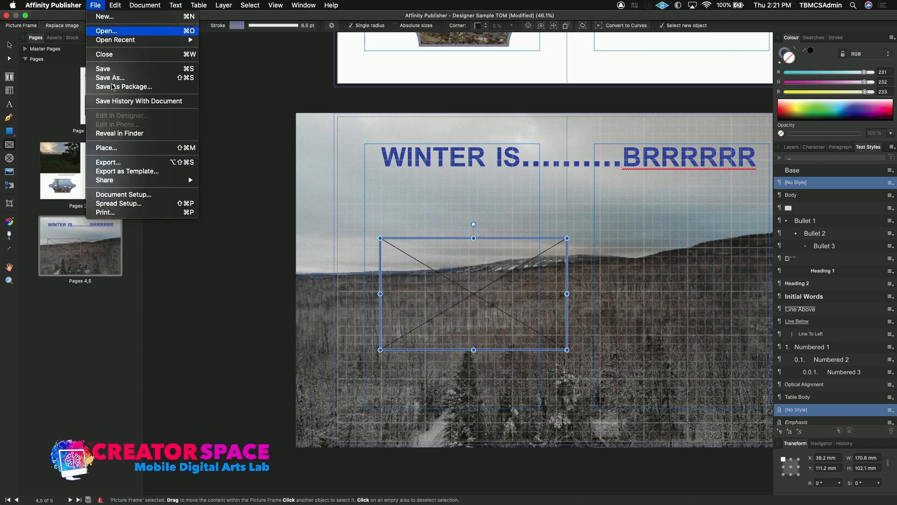
pyautogui.click(121, 151)
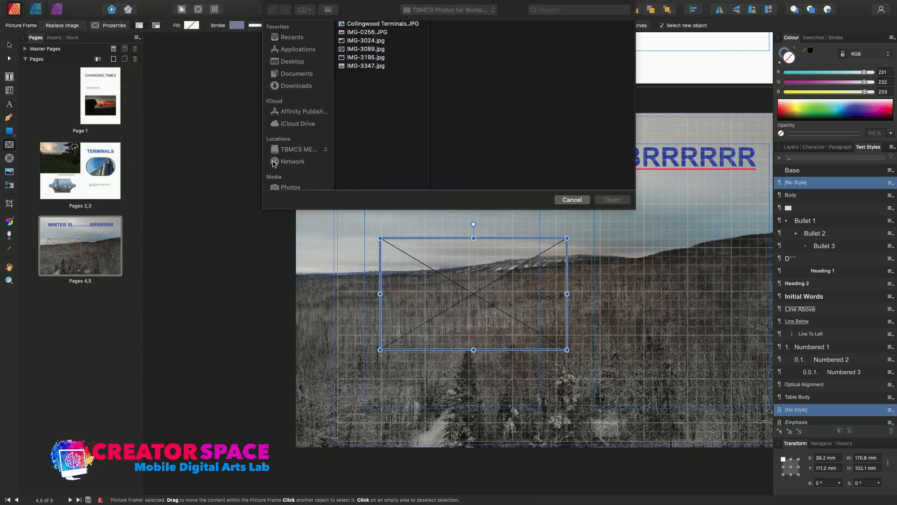
pyautogui.click(283, 63)
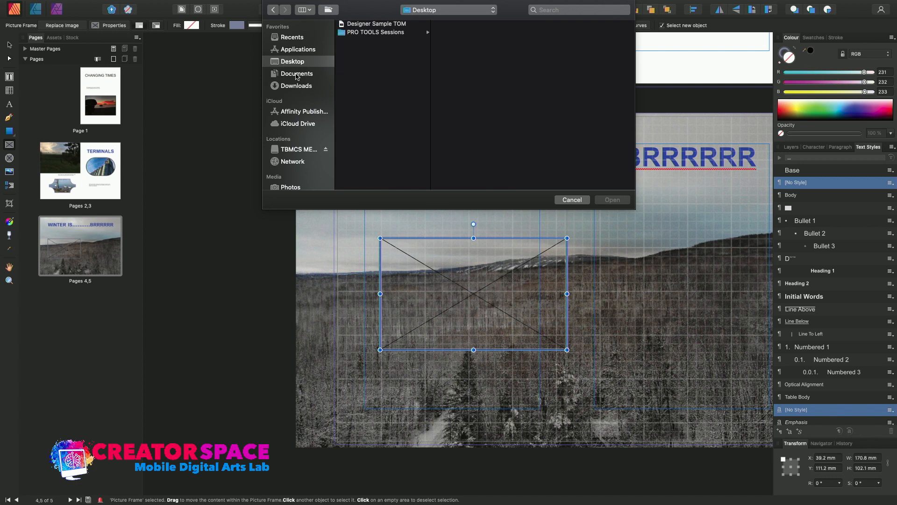
pyautogui.click(296, 74)
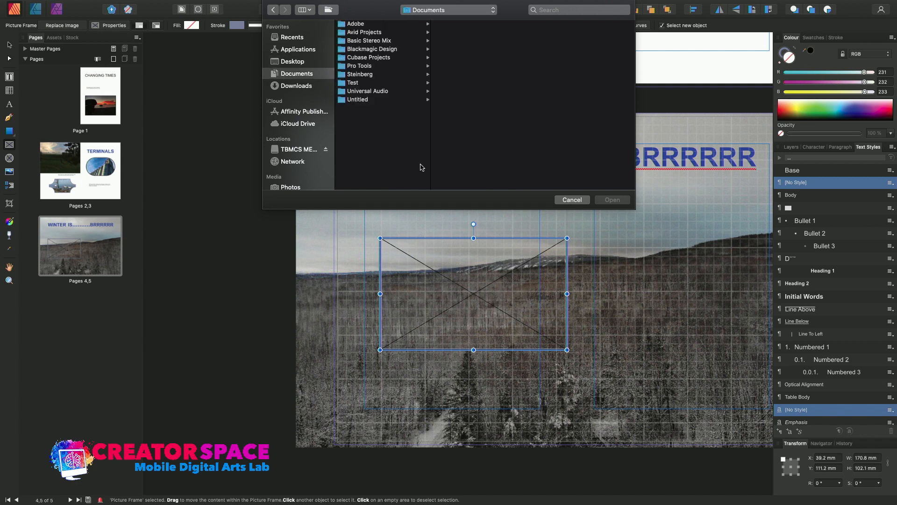
pyautogui.click(288, 65)
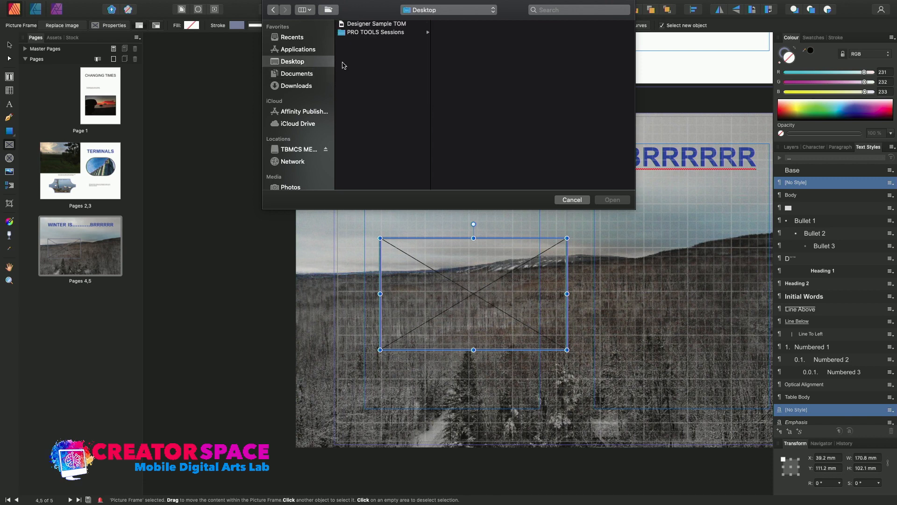
pyautogui.click(359, 33)
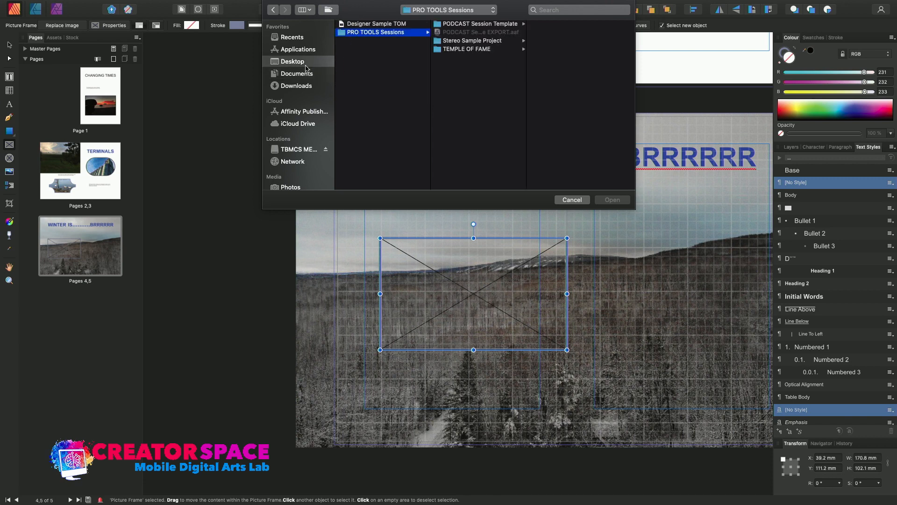
pyautogui.click(289, 76)
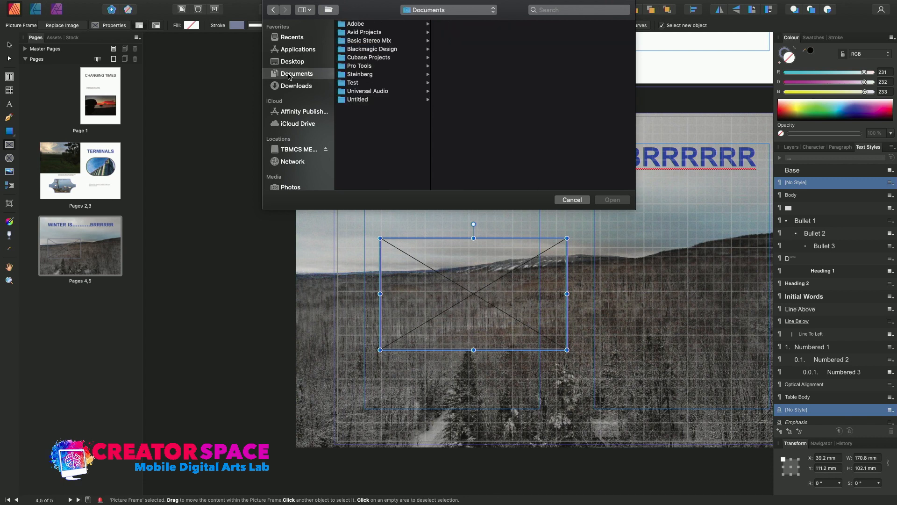
# Step: Place IMG-3089.jpg from the TBMCS Photos for Workshops folder on the TBMCS MEDIA drive into the new picture frame
pyautogui.click(291, 149)
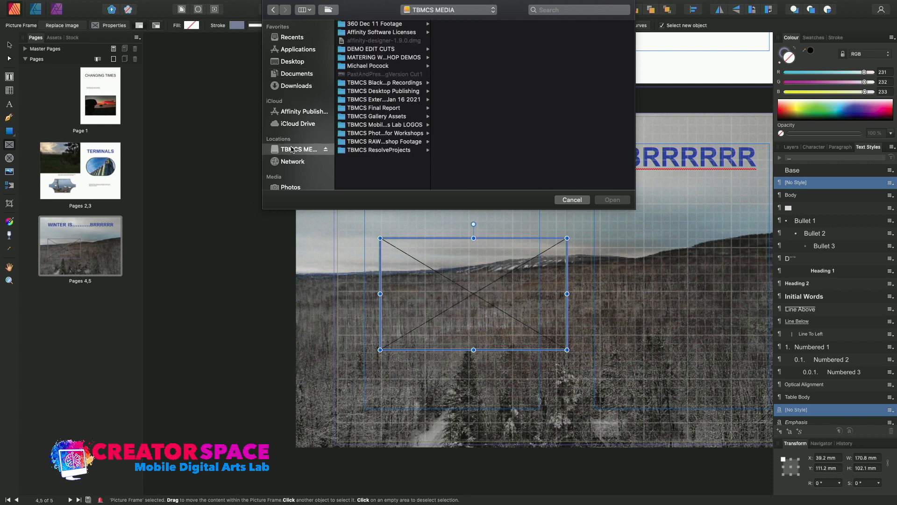
pyautogui.click(371, 135)
pyautogui.click(440, 32)
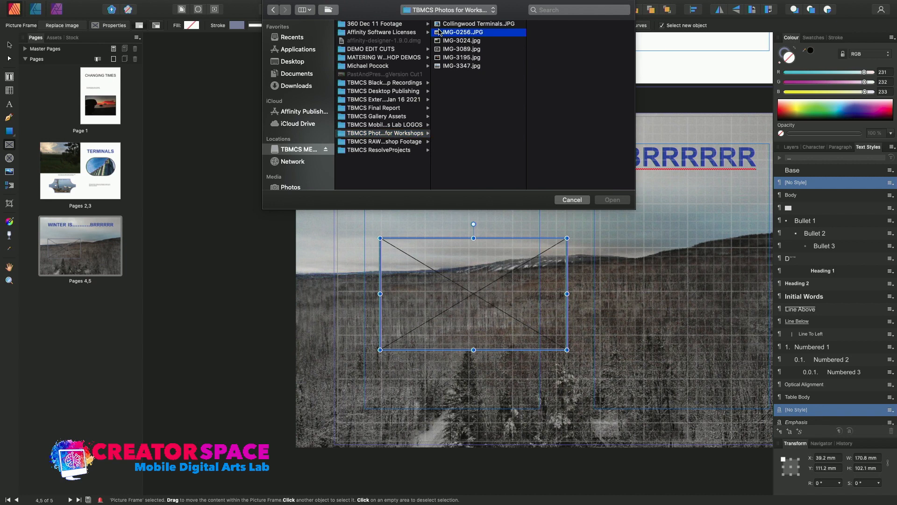
pyautogui.click(439, 40)
pyautogui.click(438, 48)
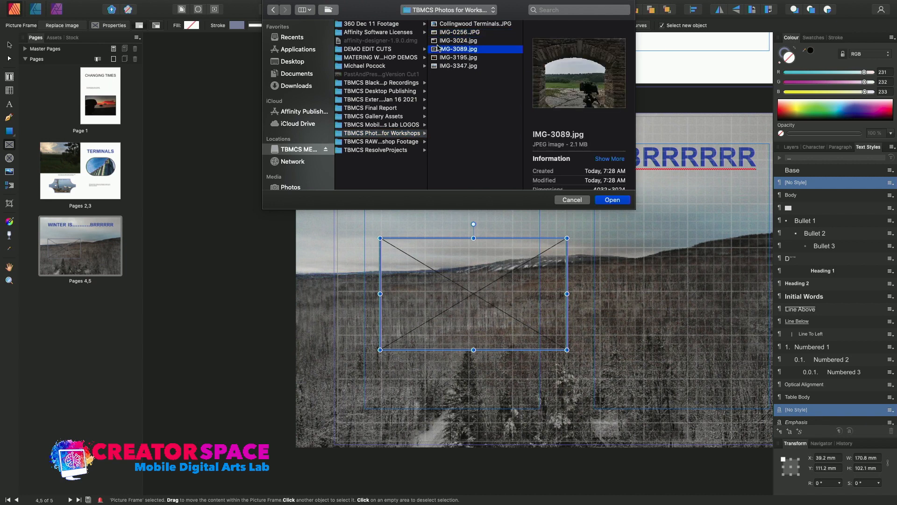
pyautogui.doubleClick(434, 49)
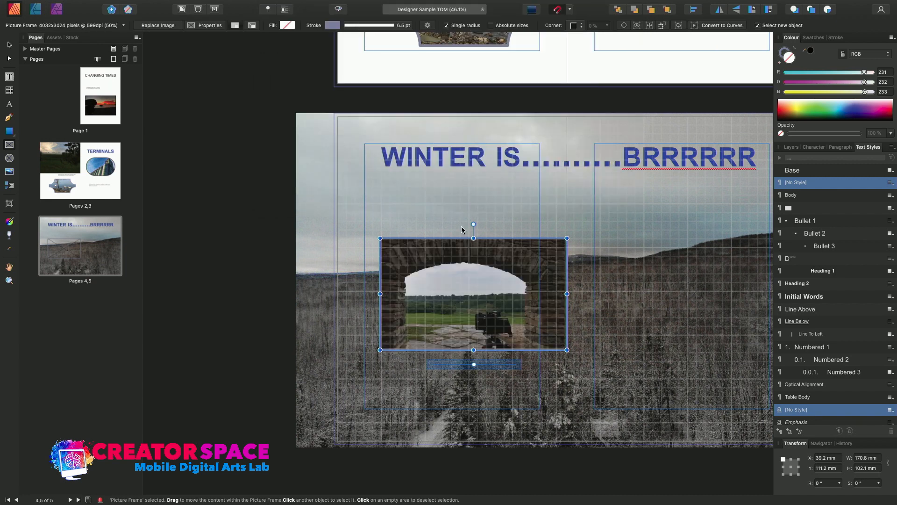
# Step: Scale the archway photo to 60% and recentre it inside its frame, enlarged to about 192.5 × 114.7 mm
pyautogui.moveTo(474, 365)
pyautogui.mouseDown()
pyautogui.moveTo(462, 368)
pyautogui.moveTo(497, 365)
pyautogui.moveTo(484, 367)
pyautogui.mouseUp()
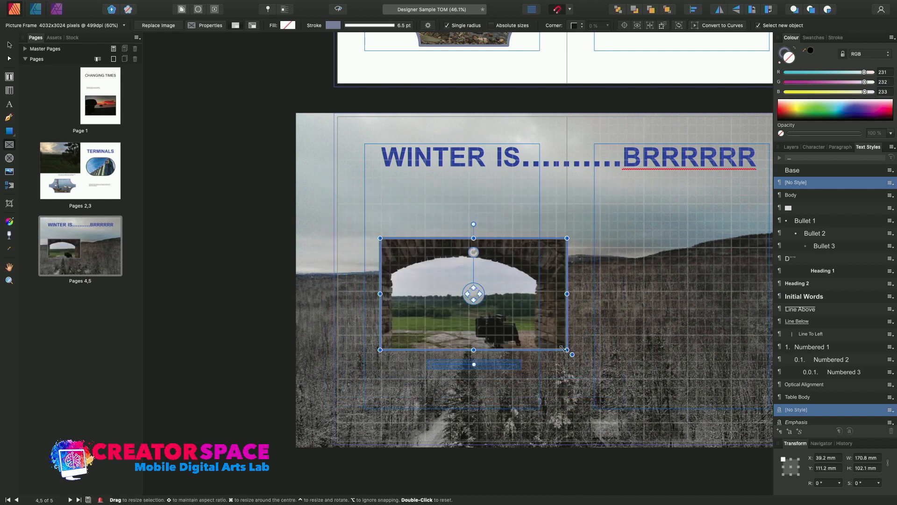
pyautogui.moveTo(568, 350); pyautogui.dragTo(591, 362)
pyautogui.moveTo(501, 331); pyautogui.dragTo(472, 331)
pyautogui.click(481, 238)
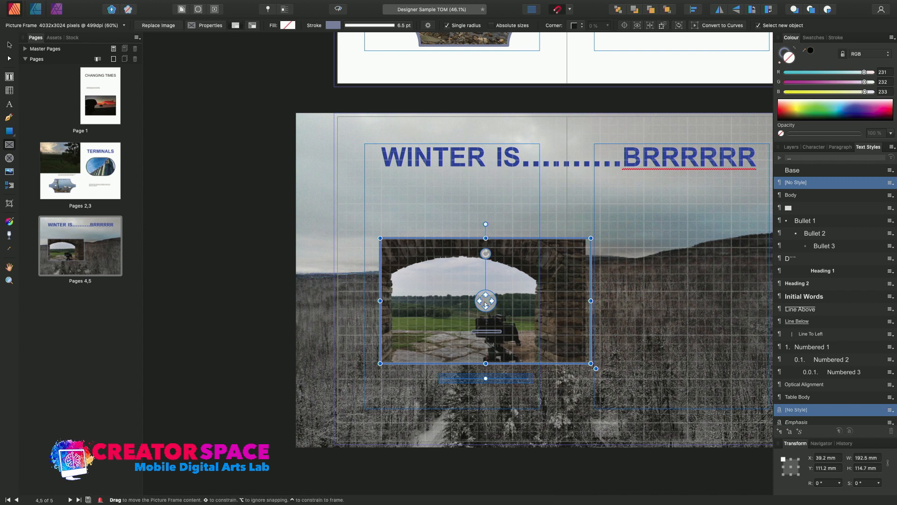
pyautogui.moveTo(486, 309)
pyautogui.mouseDown()
pyautogui.moveTo(502, 309)
pyautogui.moveTo(495, 302)
pyautogui.mouseUp()
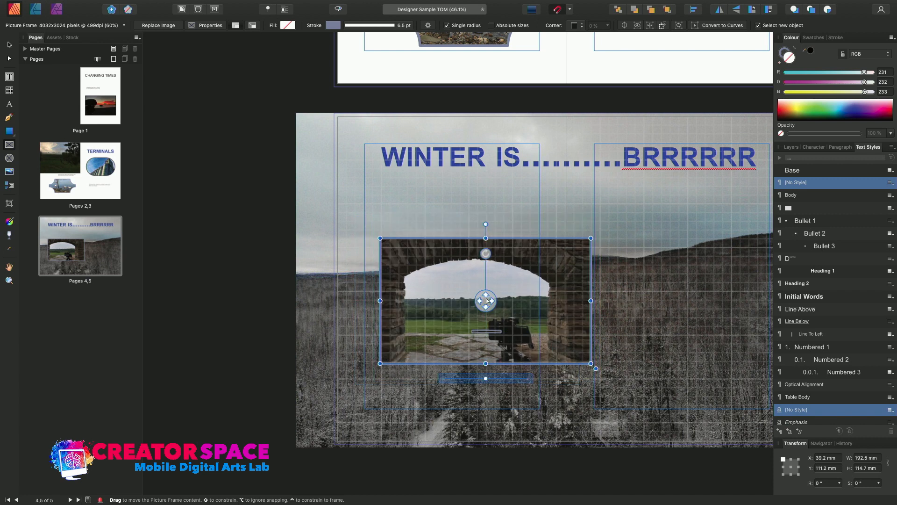
# Step: Move the archway frame to about X 8.7 mm, Y 113 mm and shift the photo slightly upward inside it
pyautogui.moveTo(500, 238); pyautogui.dragTo(466, 237)
pyautogui.moveTo(453, 298)
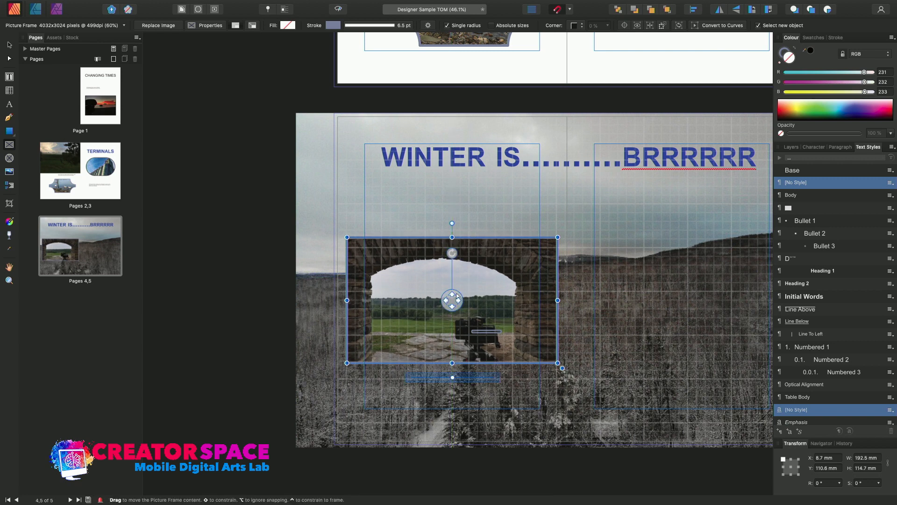
pyautogui.moveTo(452, 300)
pyautogui.mouseDown()
pyautogui.moveTo(485, 304)
pyautogui.moveTo(450, 300)
pyautogui.moveTo(451, 286)
pyautogui.mouseUp()
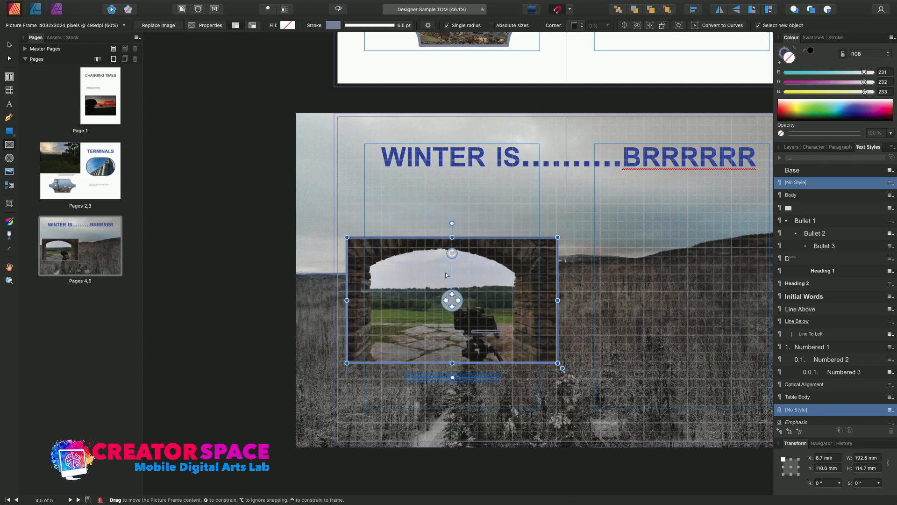
pyautogui.moveTo(461, 237)
pyautogui.mouseDown()
pyautogui.moveTo(470, 238)
pyautogui.moveTo(460, 239)
pyautogui.mouseUp()
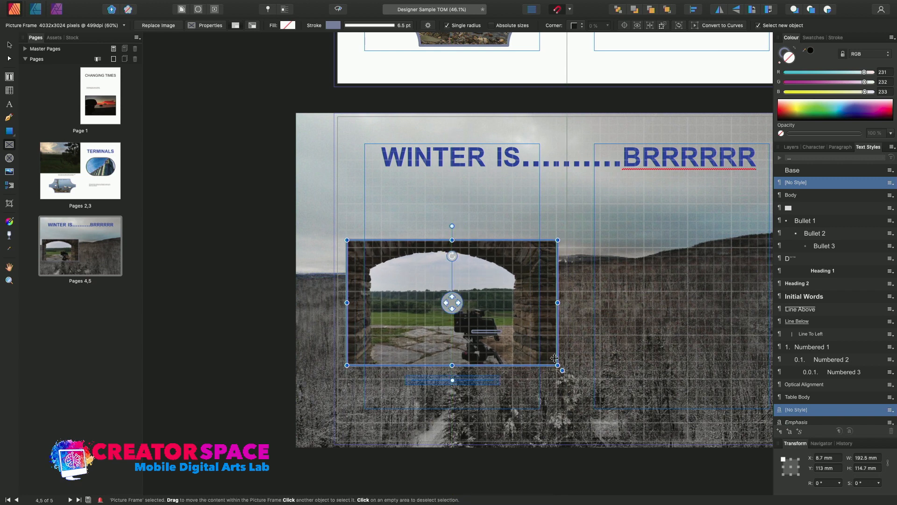
# Step: Enlarge the archway frame to about 194.9 × 121.3 mm and fit the photo inside at 64%, nudged slightly to the right
pyautogui.moveTo(559, 366)
pyautogui.mouseDown()
pyautogui.moveTo(549, 363)
pyautogui.moveTo(565, 377)
pyautogui.moveTo(556, 370)
pyautogui.mouseUp()
pyautogui.moveTo(454, 387); pyautogui.dragTo(465, 391)
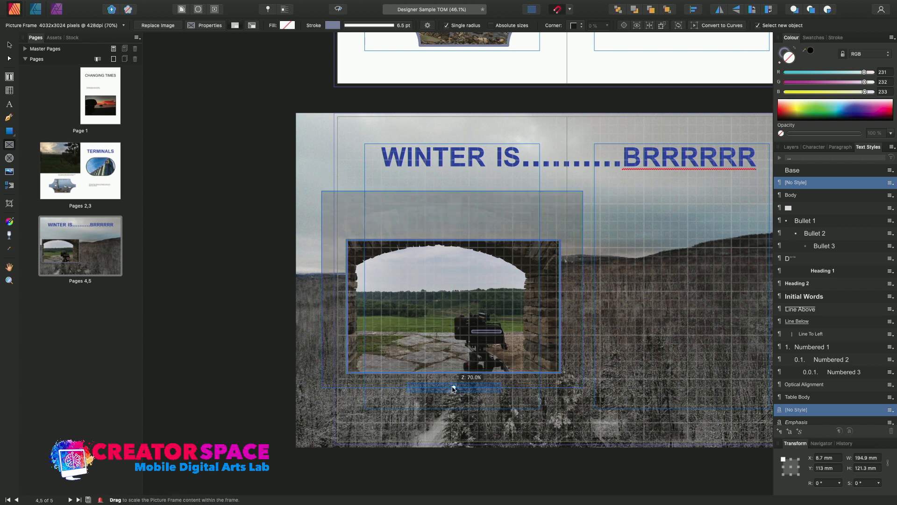
pyautogui.moveTo(456, 389); pyautogui.dragTo(449, 389)
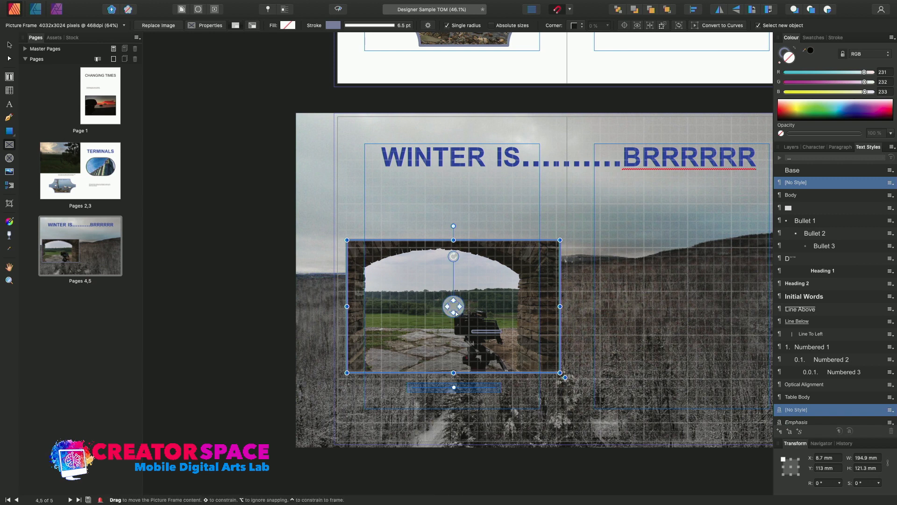
pyautogui.moveTo(455, 309); pyautogui.dragTo(464, 309)
# Step: Switch to the Move tool and look over the complete layout from page 1 to the winter spread
pyautogui.scroll(-3, 404, 188)
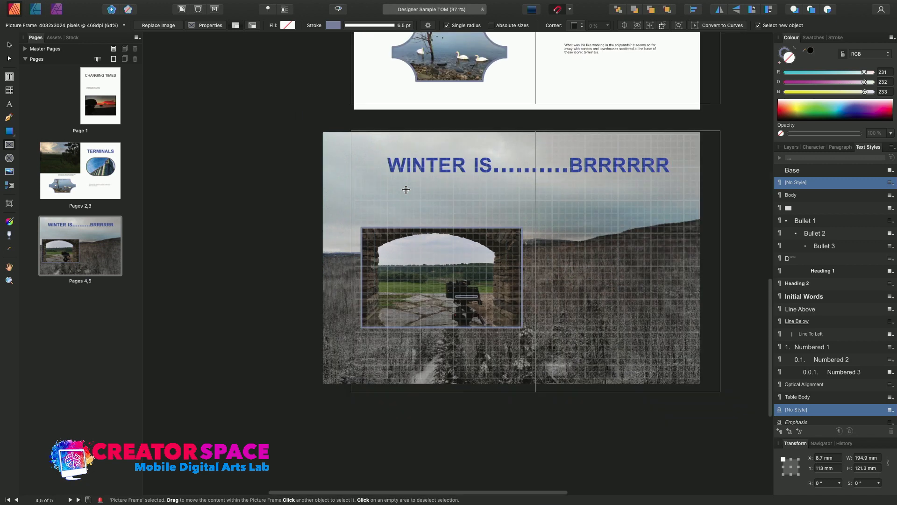
pyautogui.scroll(-3, 405, 189)
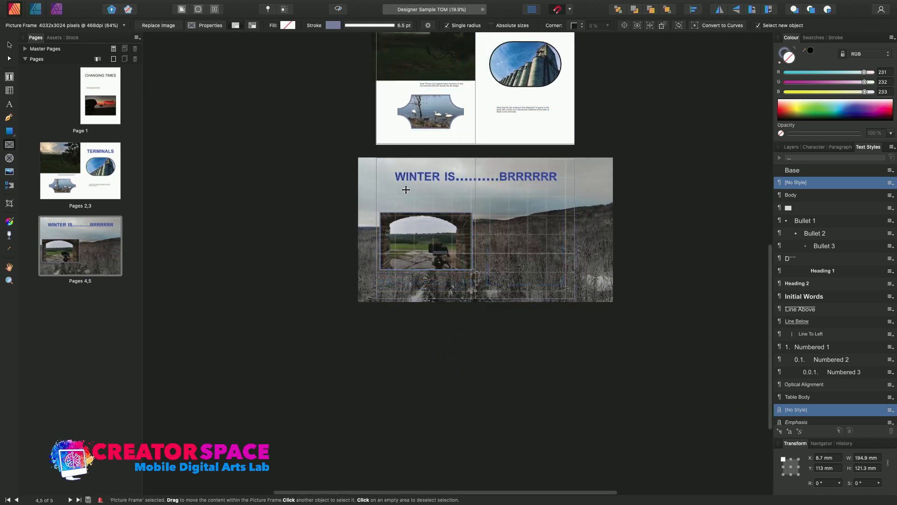
pyautogui.click(9, 44)
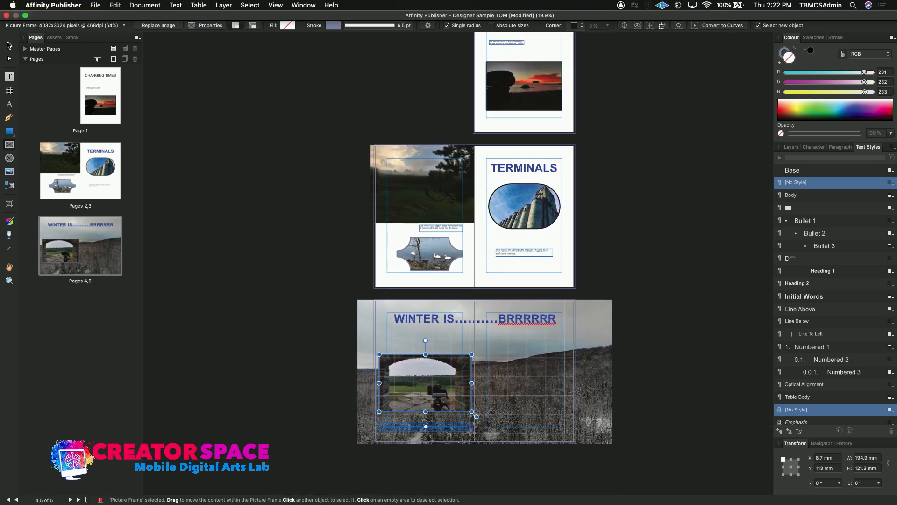
pyautogui.scroll(5, 423, 209)
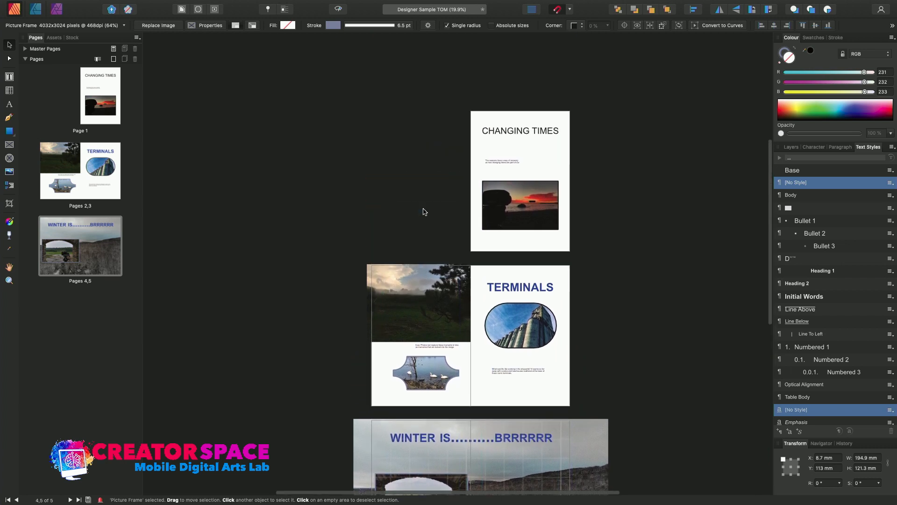
pyautogui.scroll(-3, 423, 208)
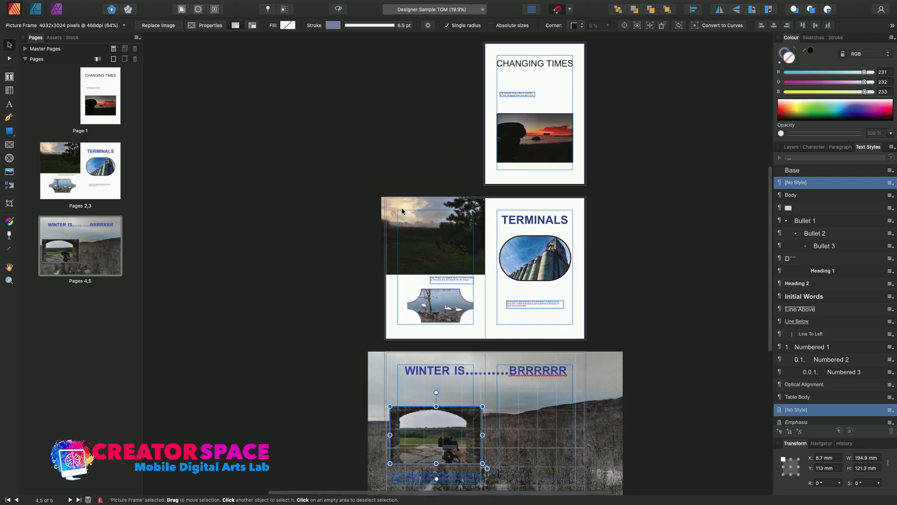